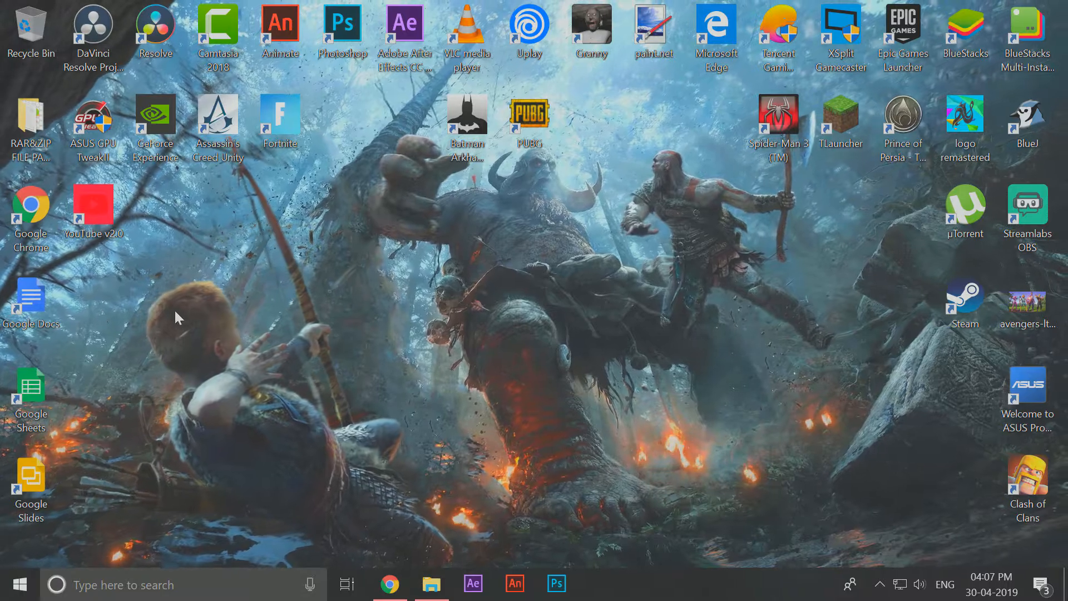
right_click(176, 309)
click(199, 360)
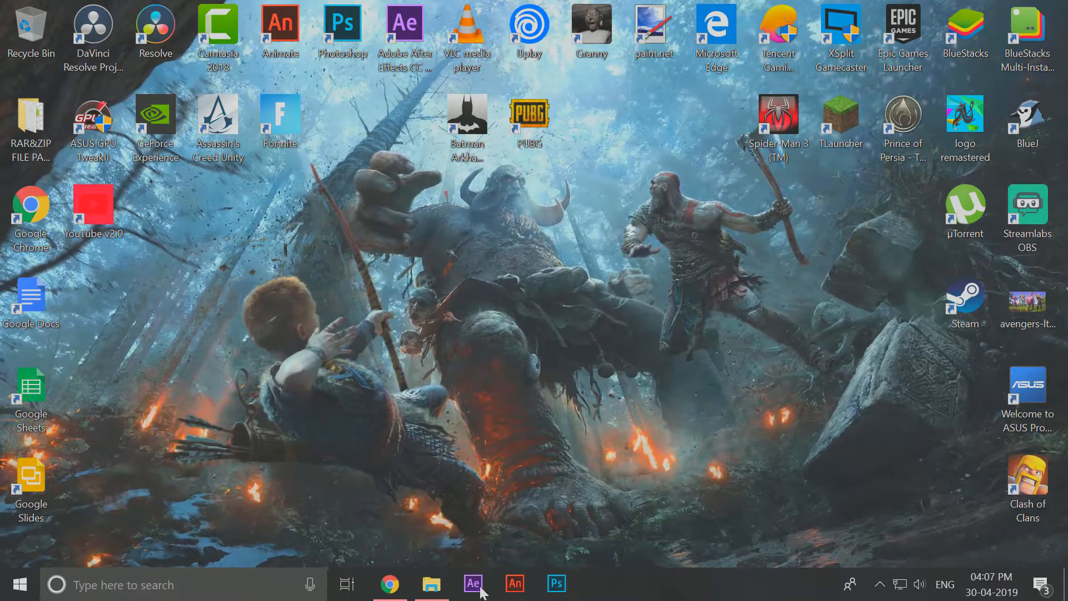
right_click(188, 249)
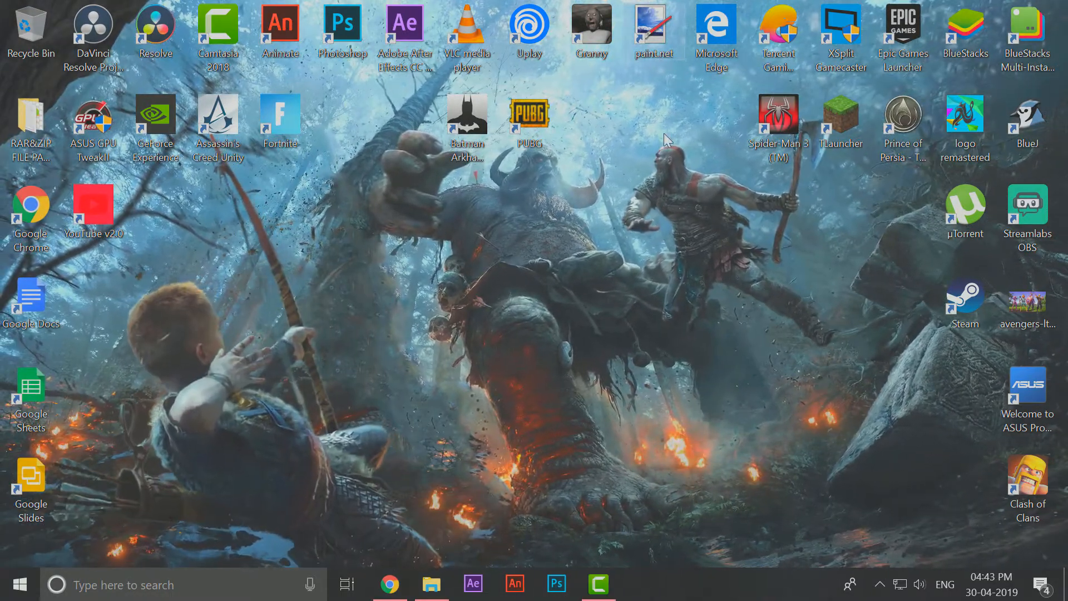
right_click(665, 139)
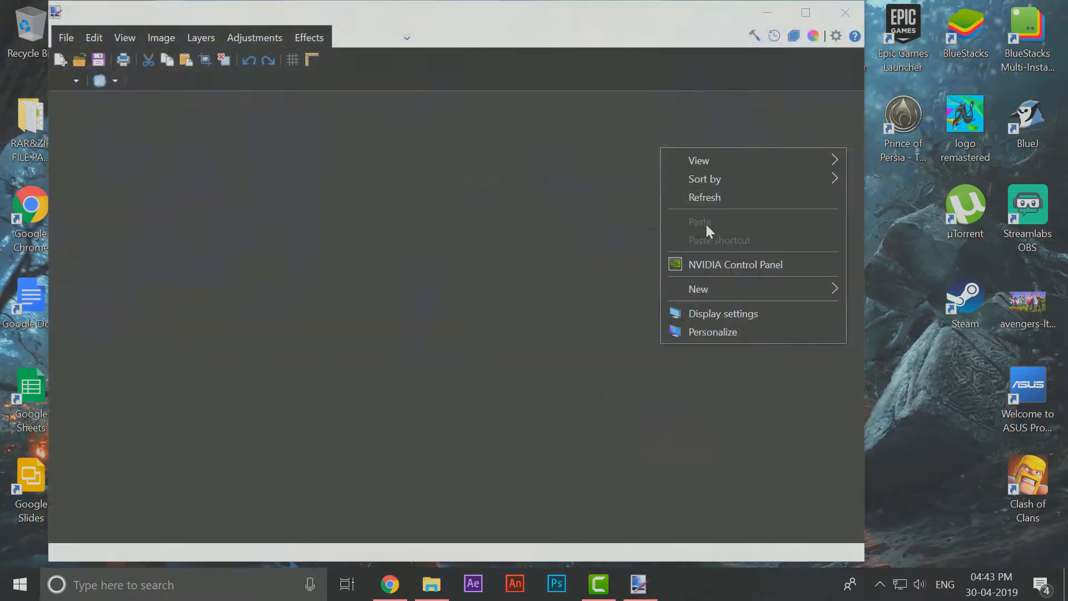
click(716, 200)
Step: Maximize the paint.net window, then switch to File Explorer and open the Stickmans And Prtotypes folder inside Stickman
click(810, 18)
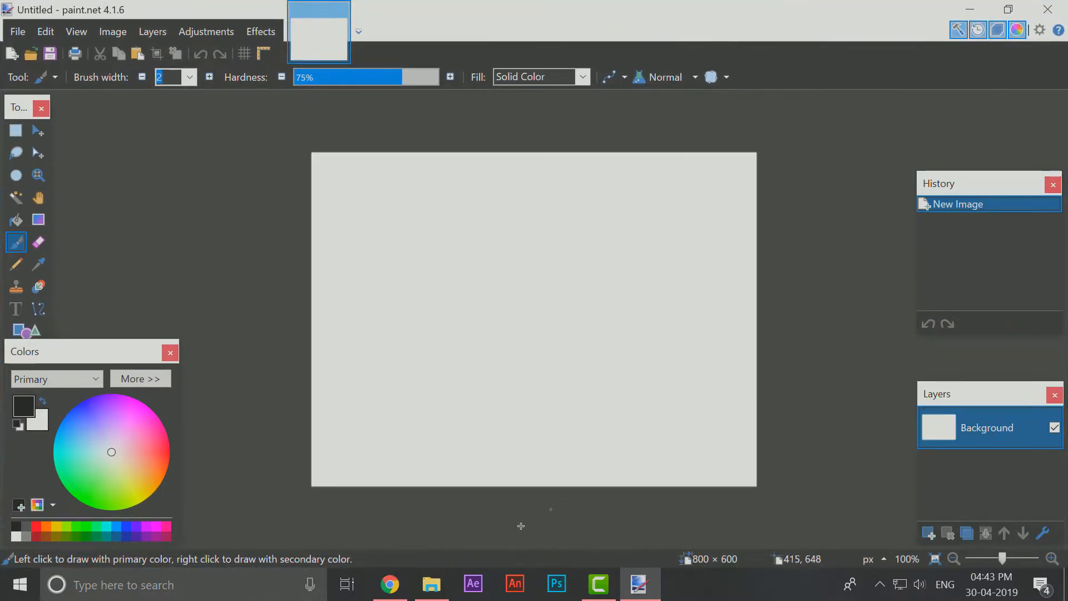
click(431, 584)
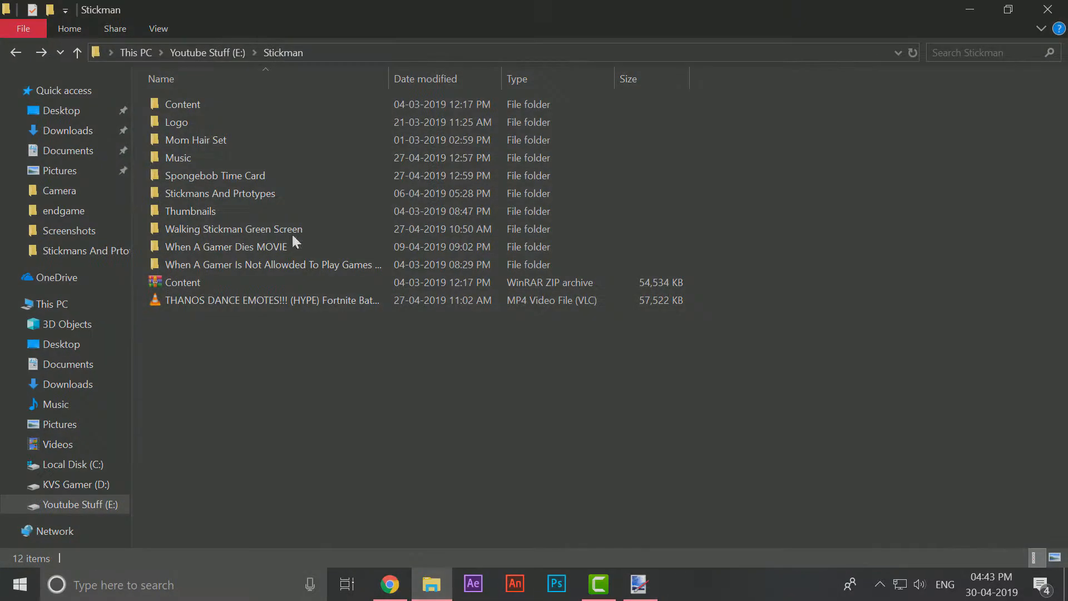
double_click(226, 234)
click(228, 246)
key(alt+Left)
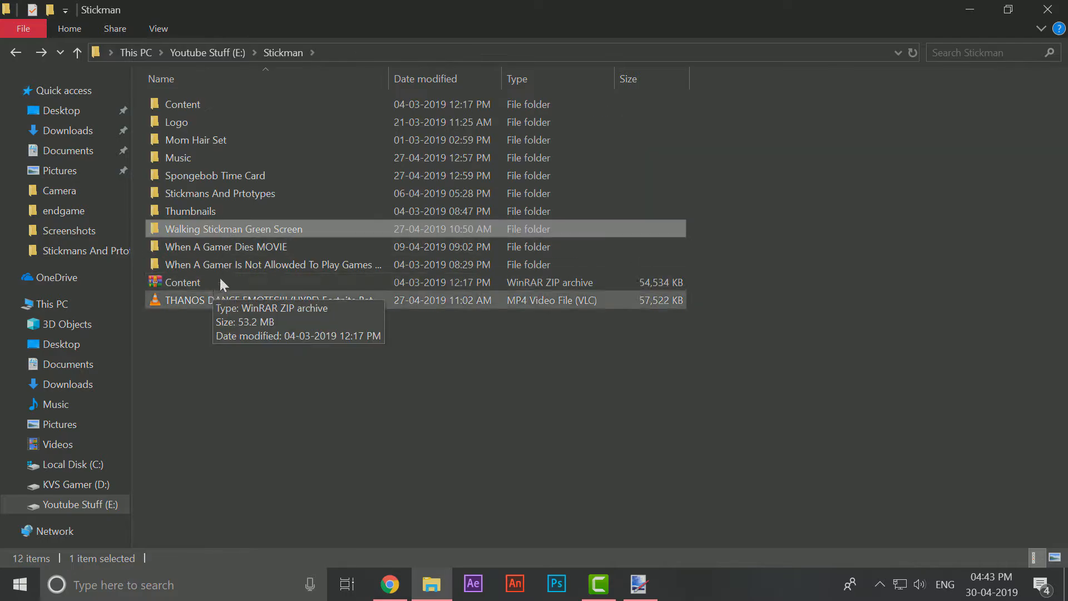
double_click(217, 196)
scroll(328, 265, up, 5)
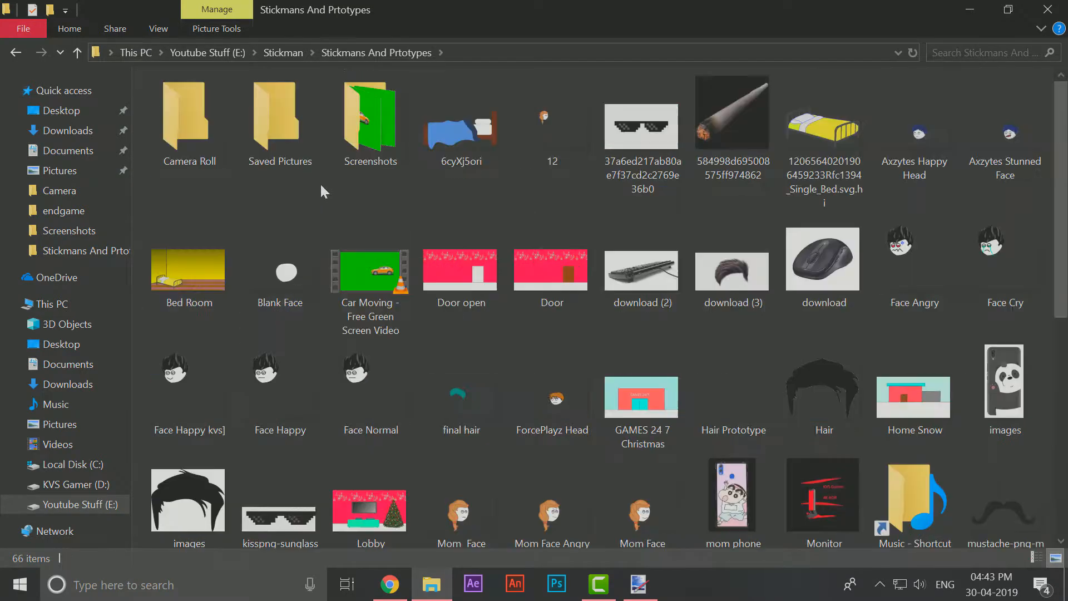
Step: Preview the Blank Face image, close the preview, and open the same image in paint.net
double_click(297, 283)
click(1047, 13)
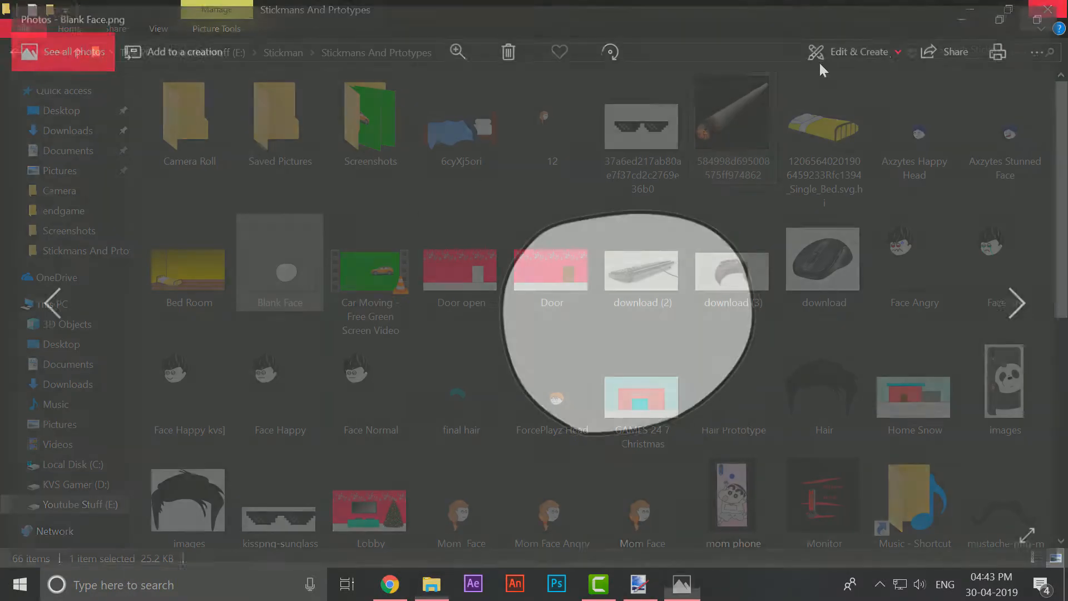
right_click(279, 261)
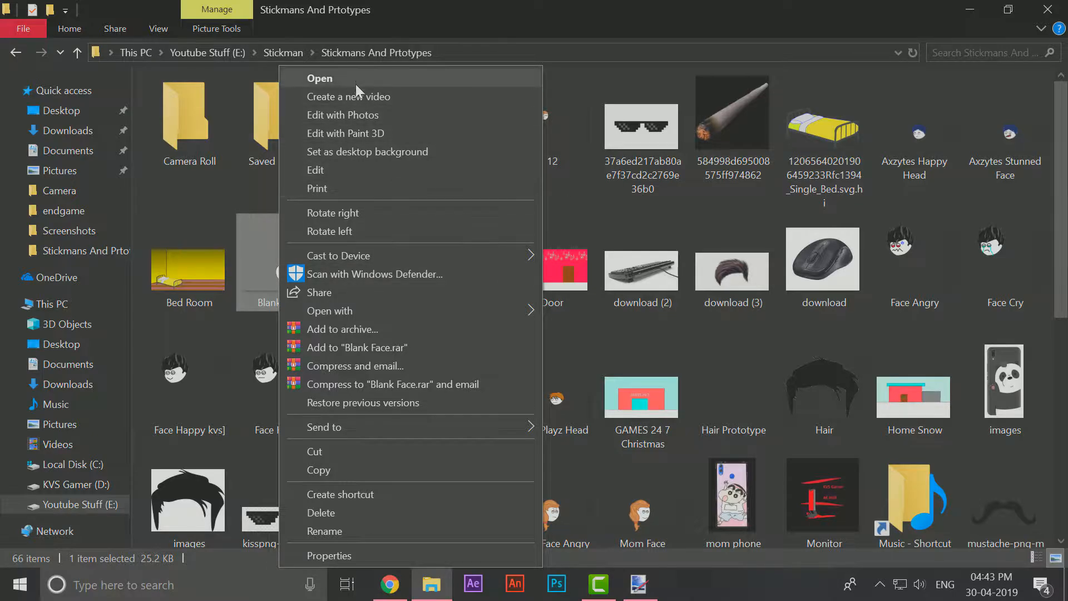
mouse_move(475, 319)
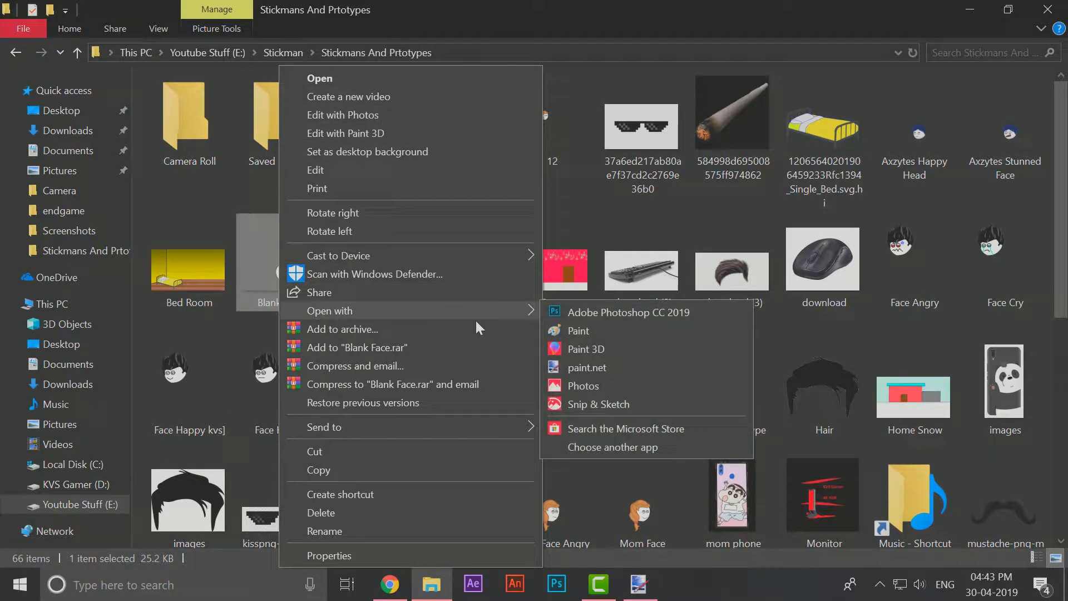
click(612, 364)
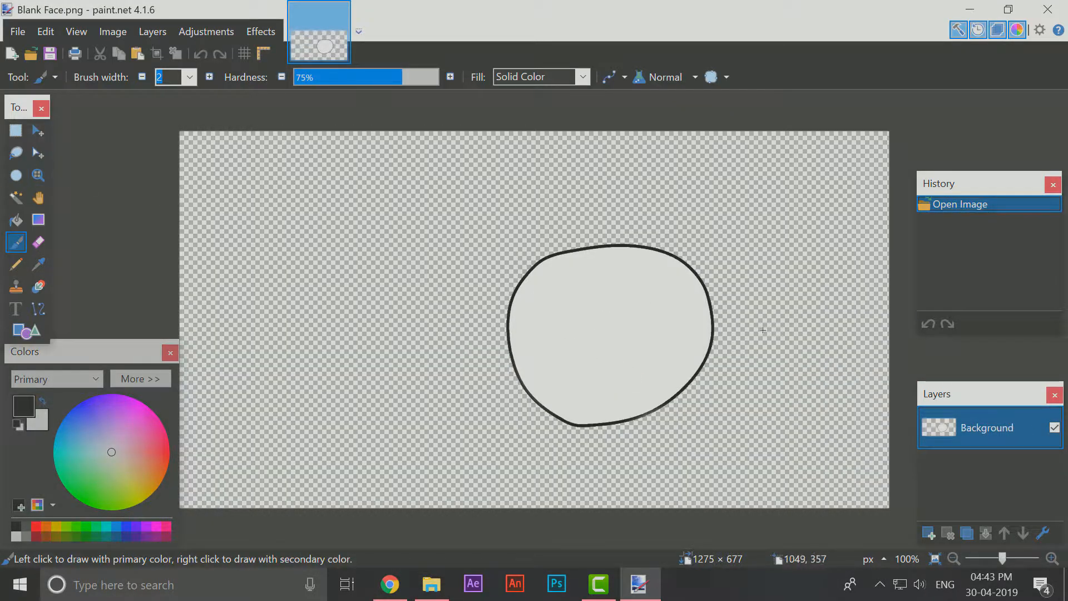
Step: Choose the Shapes tool and set its shape to Ellipse
drag(1002, 559, 1004, 562)
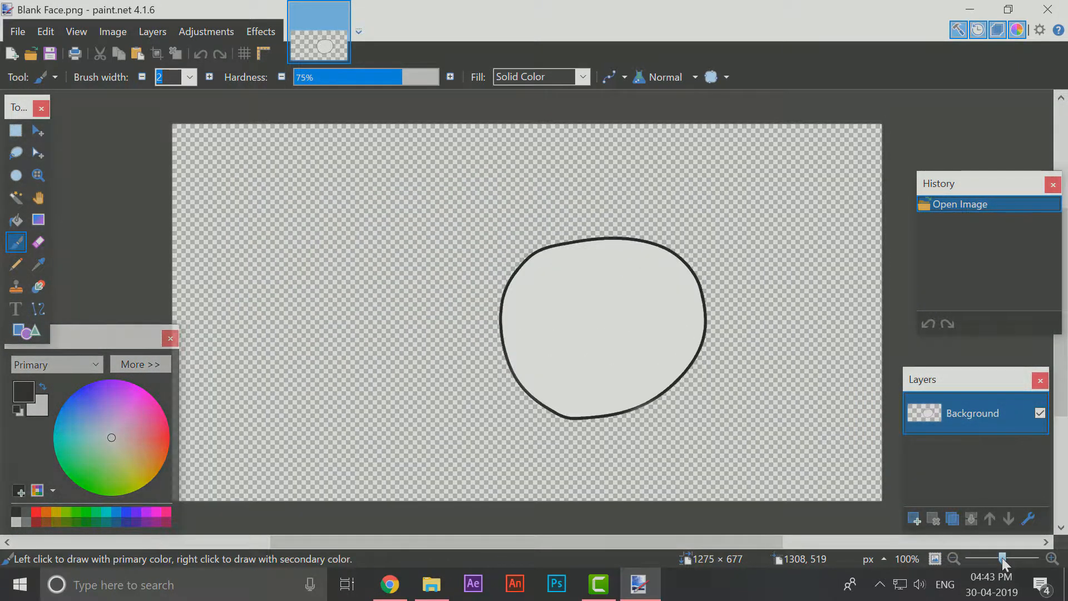
click(15, 175)
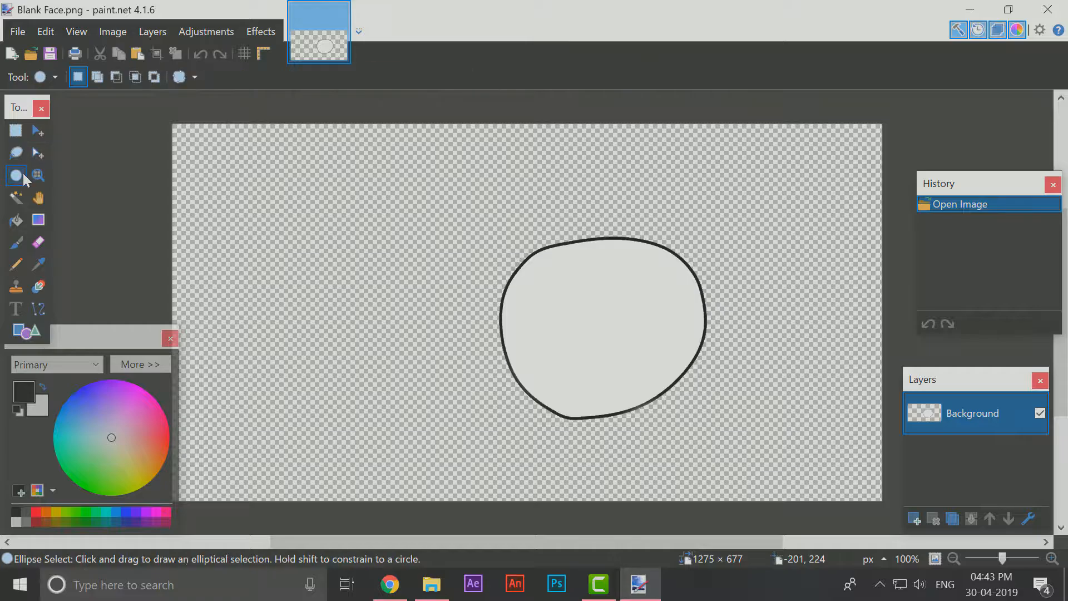
click(43, 330)
click(113, 76)
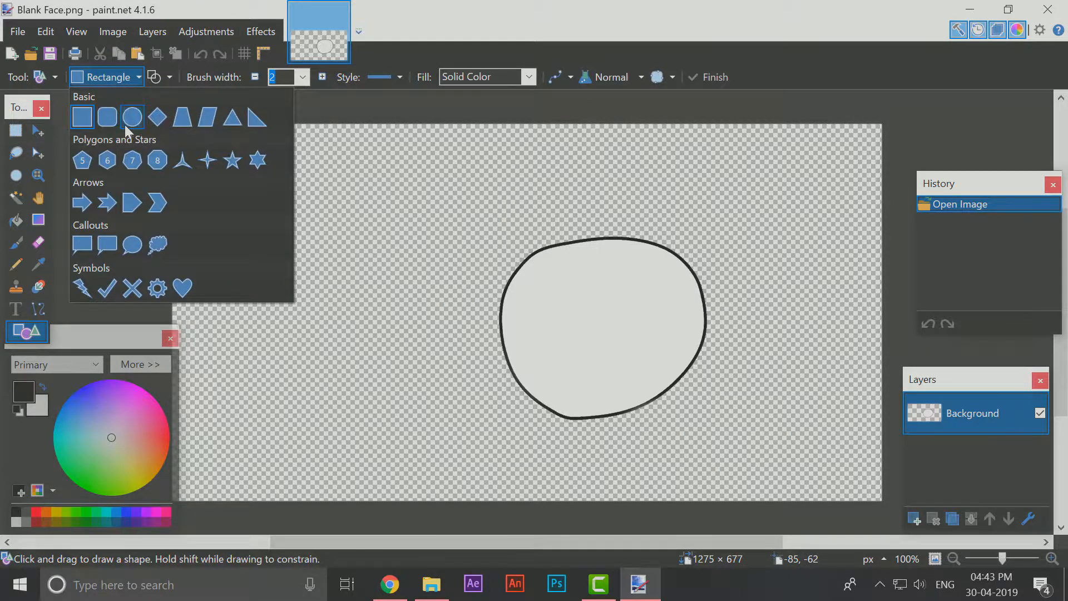
click(124, 125)
Step: Set the primary colour to white and choose a thicker brush width for the ellipse
click(68, 442)
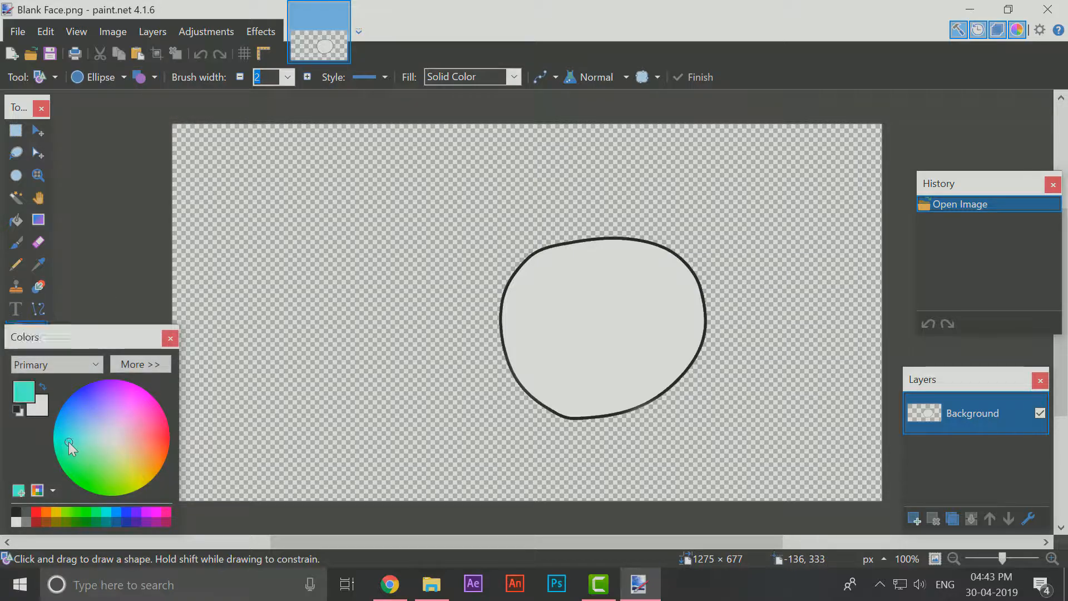
click(111, 438)
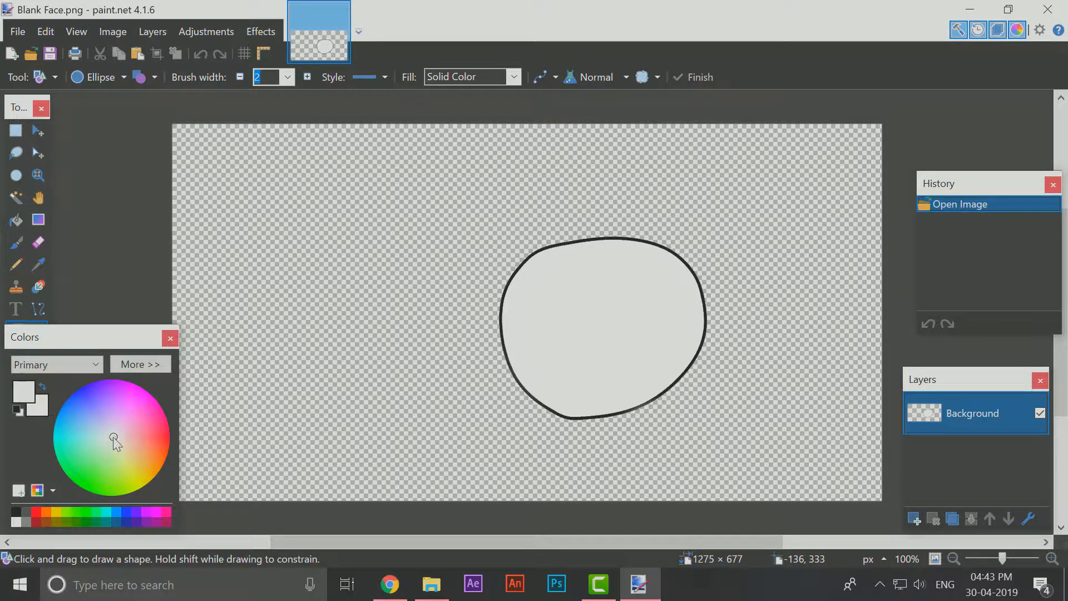
click(286, 82)
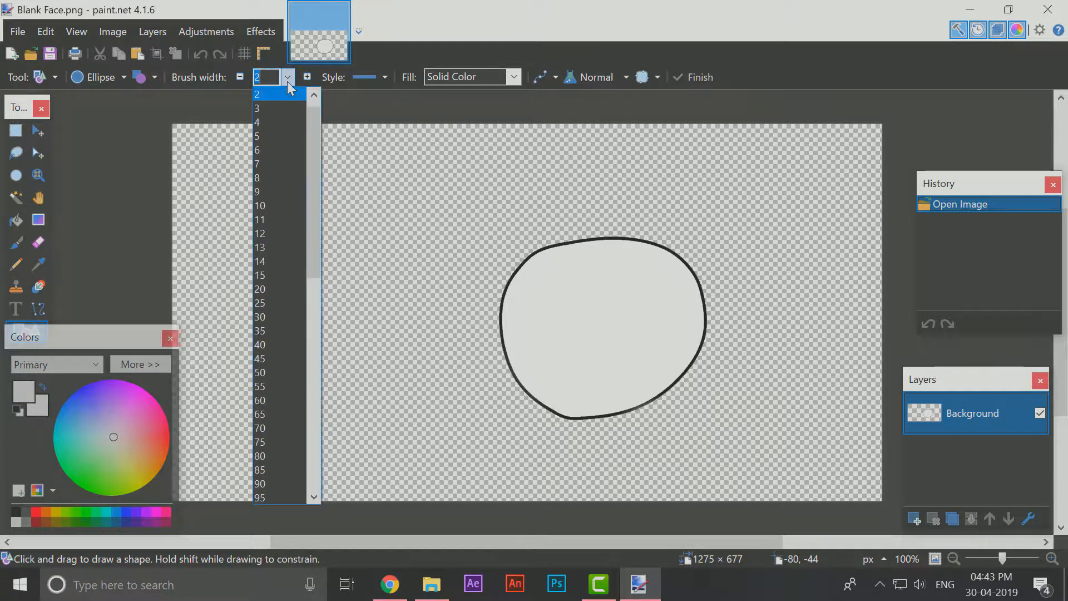
click(278, 125)
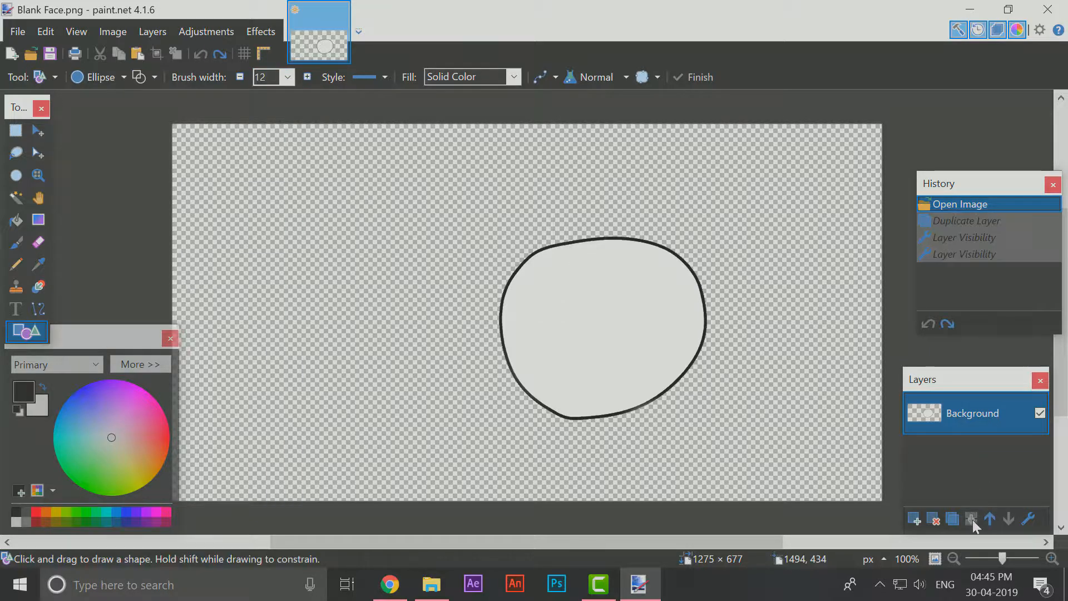
Step: Add a new layer and draw two adjacent eye circles about 52 × 54 px on the face's left side, with brush width 4
click(913, 519)
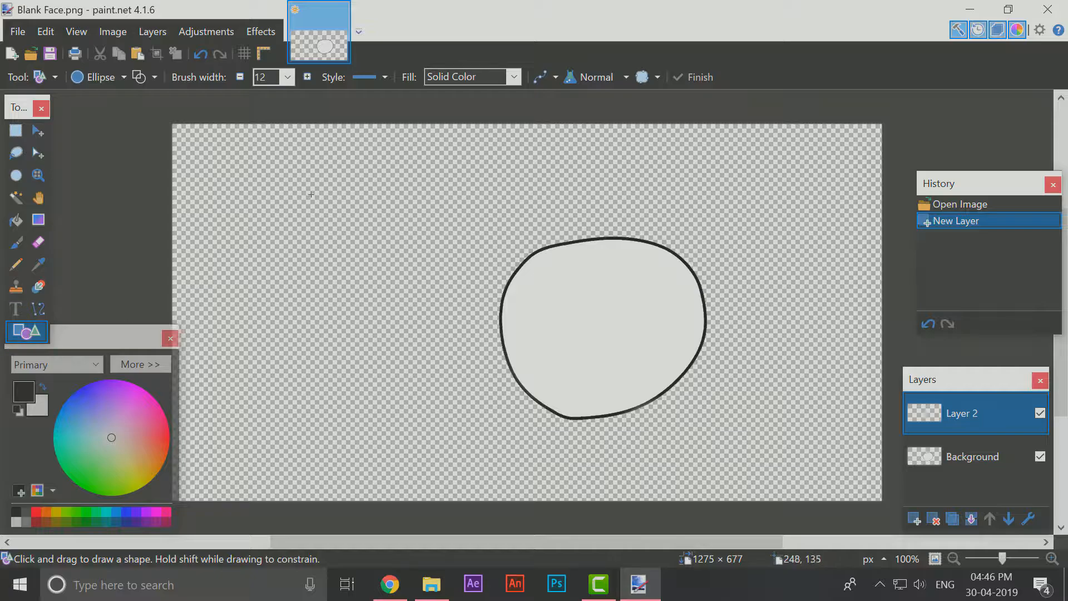
drag(513, 304, 544, 329)
click(287, 82)
scroll(292, 172, up, 5)
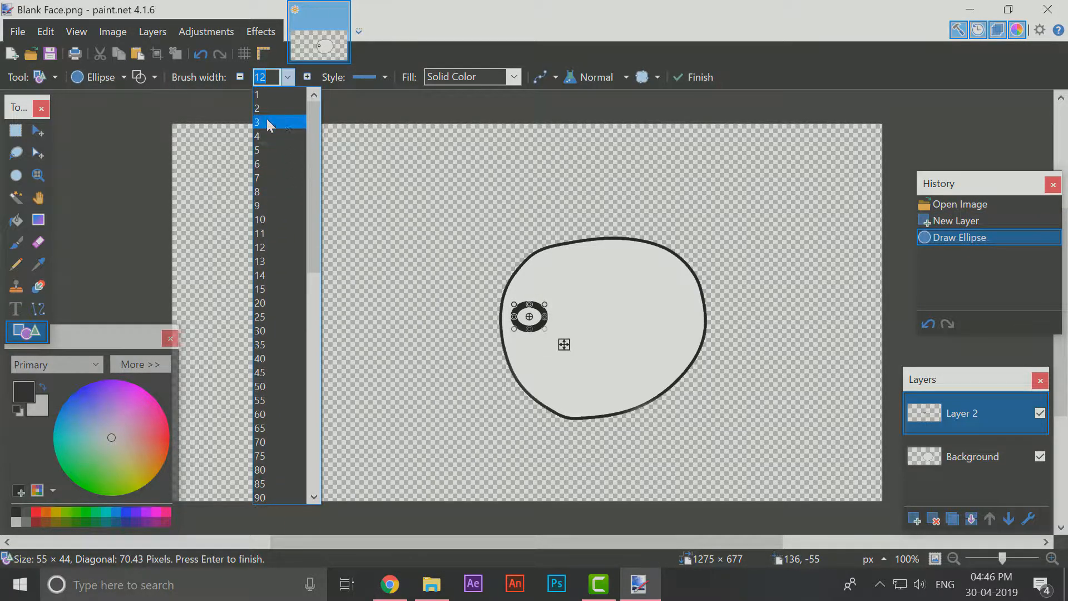
click(276, 139)
mouse_move(545, 328)
mouse_down()
mouse_move(546, 350)
mouse_move(555, 350)
mouse_up()
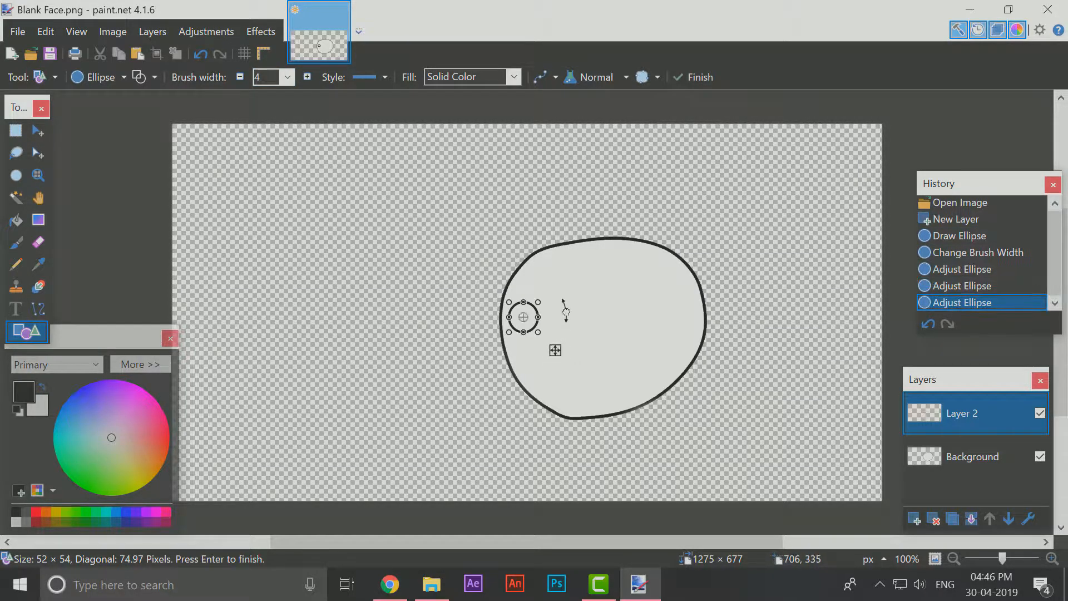
key(Return)
mouse_move(544, 304)
mouse_down()
mouse_move(572, 332)
mouse_move(575, 303)
mouse_up()
key(Return)
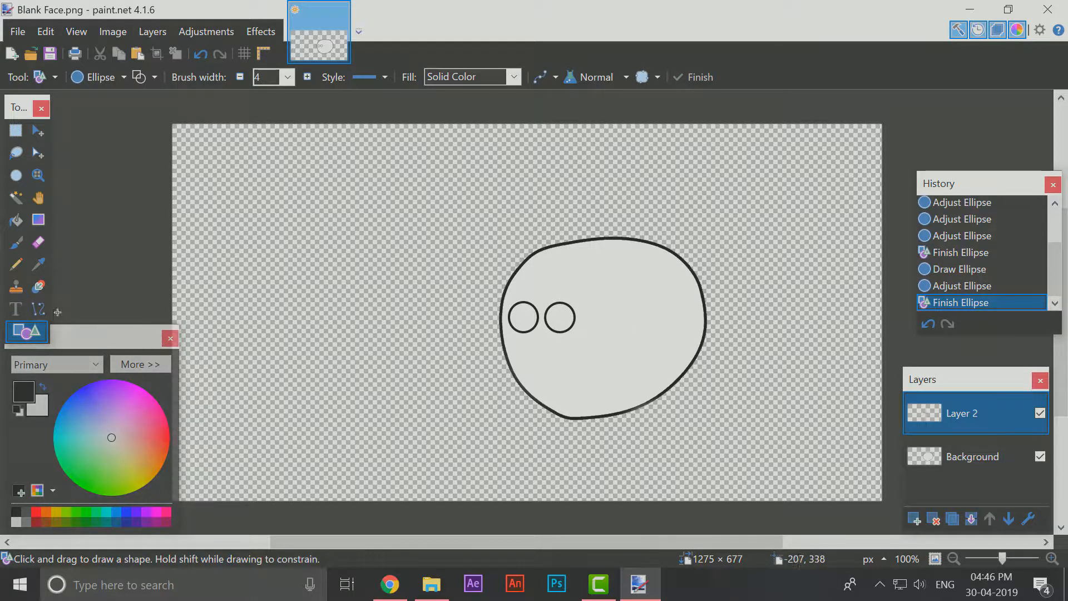
Step: Draw a mouth about 80 px wide below the eyes with the Line/Curve tool and bend it into a smile
click(38, 309)
drag(525, 367, 596, 370)
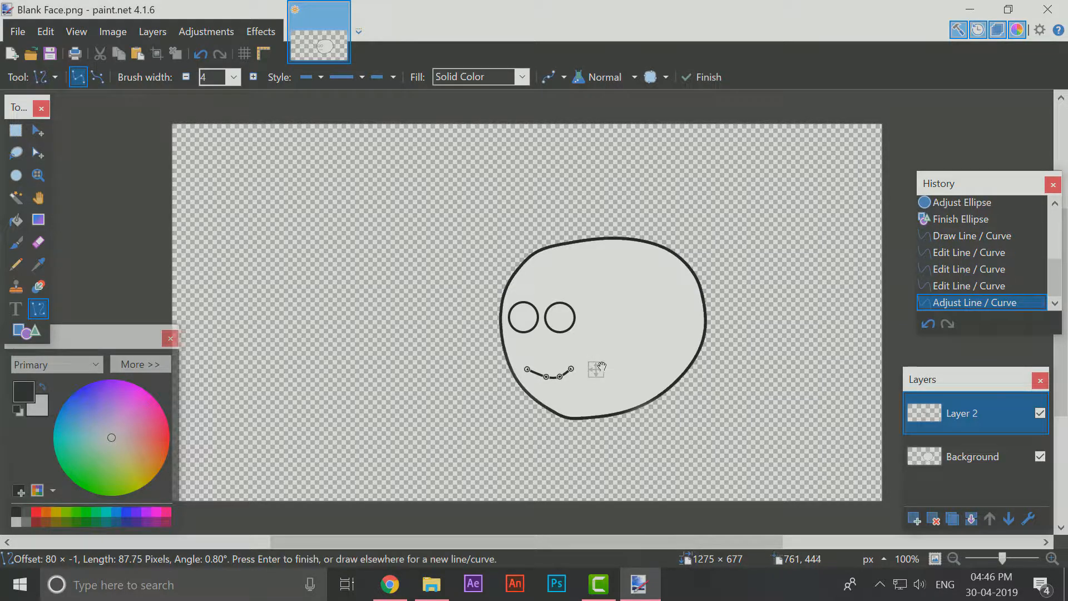
click(548, 381)
key(Return)
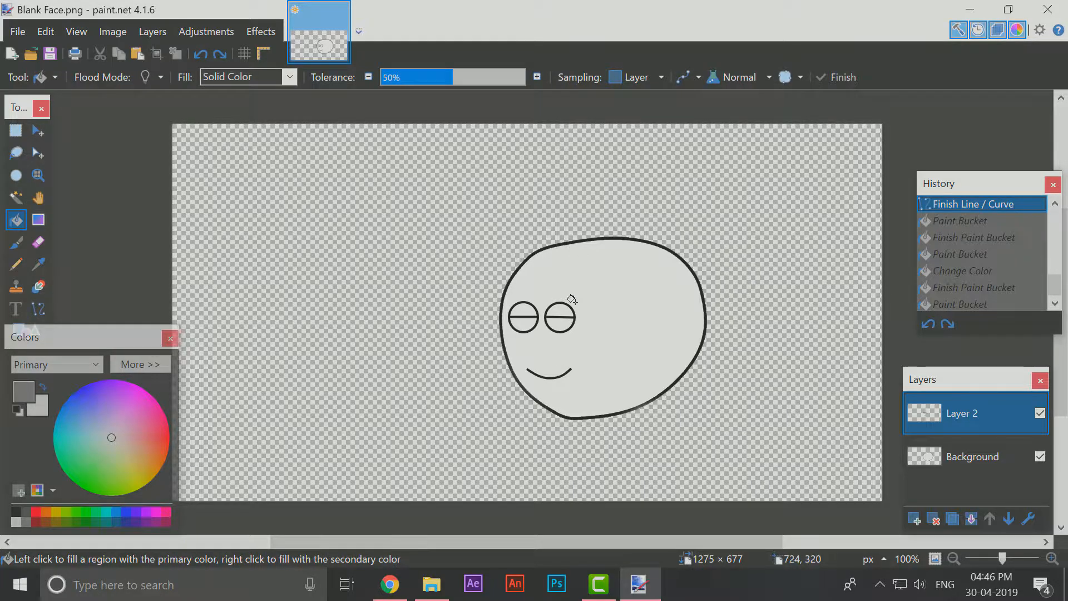
Step: Fill the upper halves of both eyes grey and paint a black pupil in each lower half with brush width 12
click(561, 310)
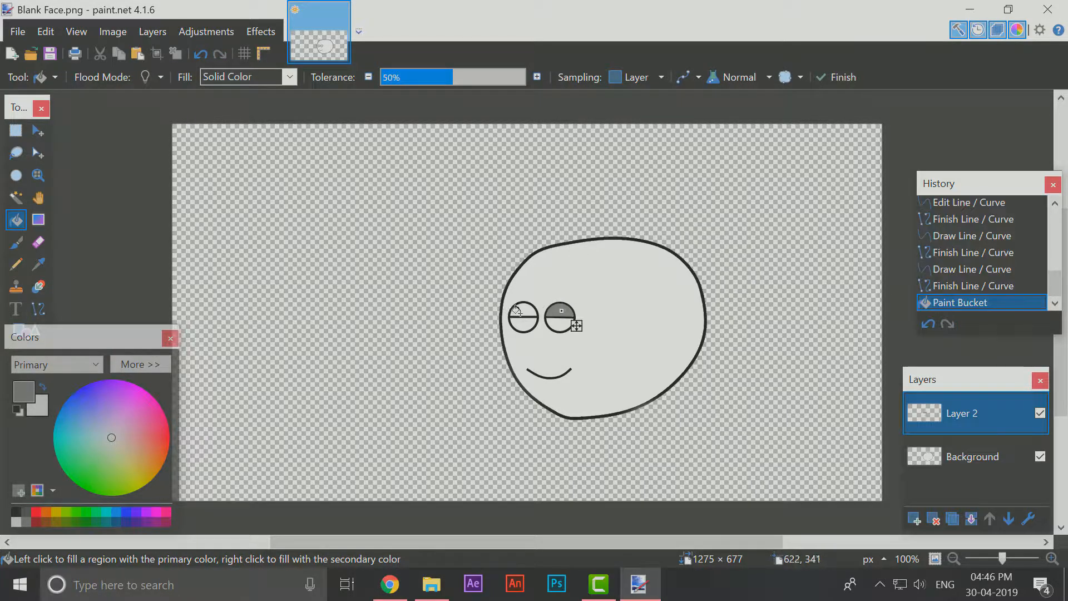
click(517, 311)
click(17, 243)
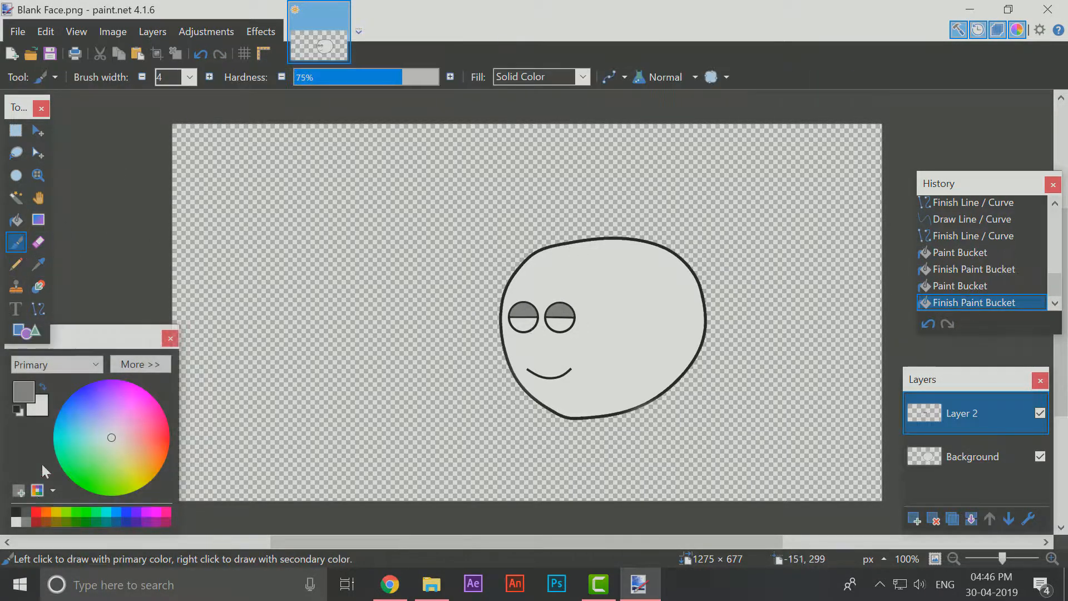
click(16, 511)
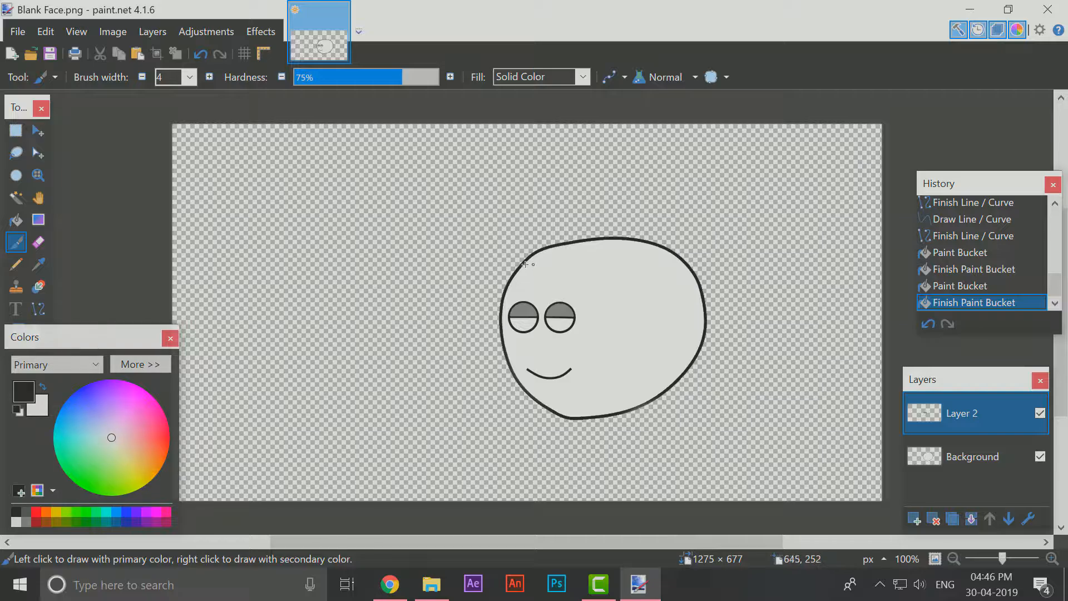
click(192, 81)
click(183, 204)
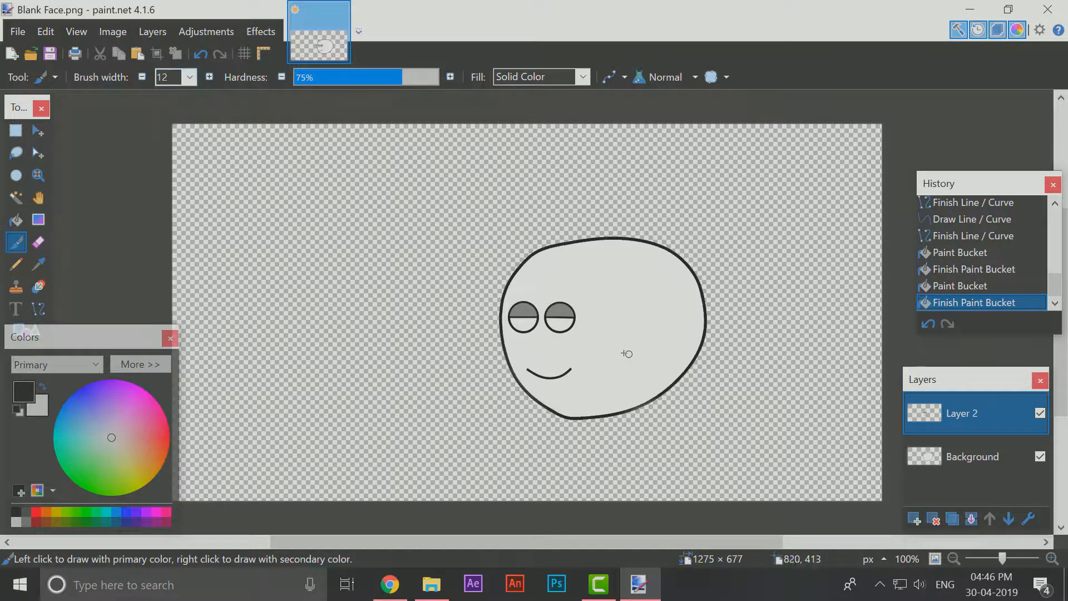
click(520, 325)
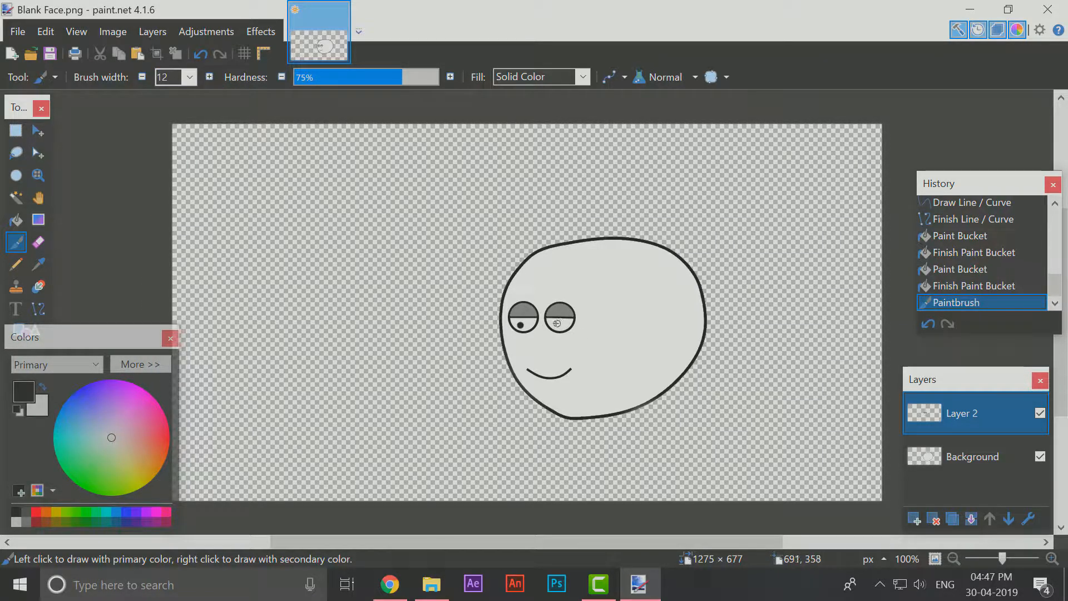
click(557, 323)
Step: Make the Background layer active and shift the whole-canvas selection outline with the Move Selection tool
click(946, 453)
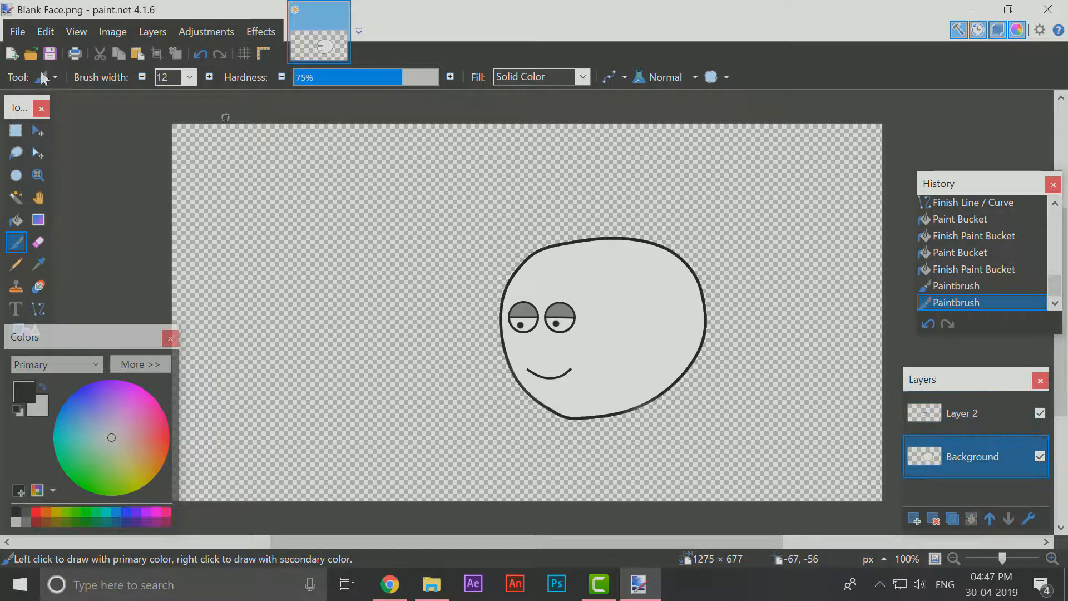
click(21, 135)
click(38, 132)
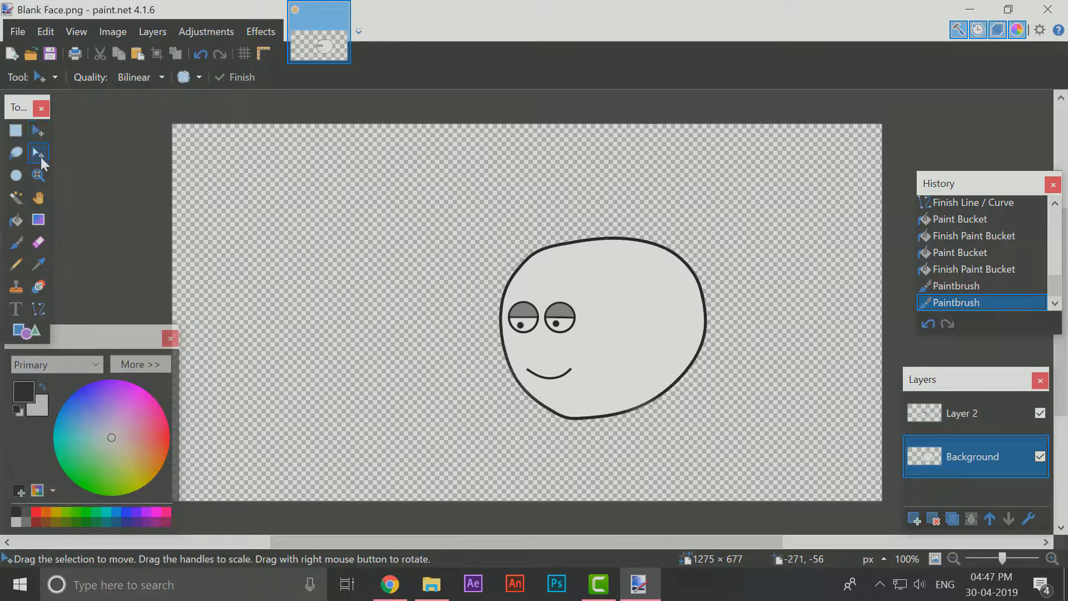
click(40, 155)
drag(297, 173, 245, 159)
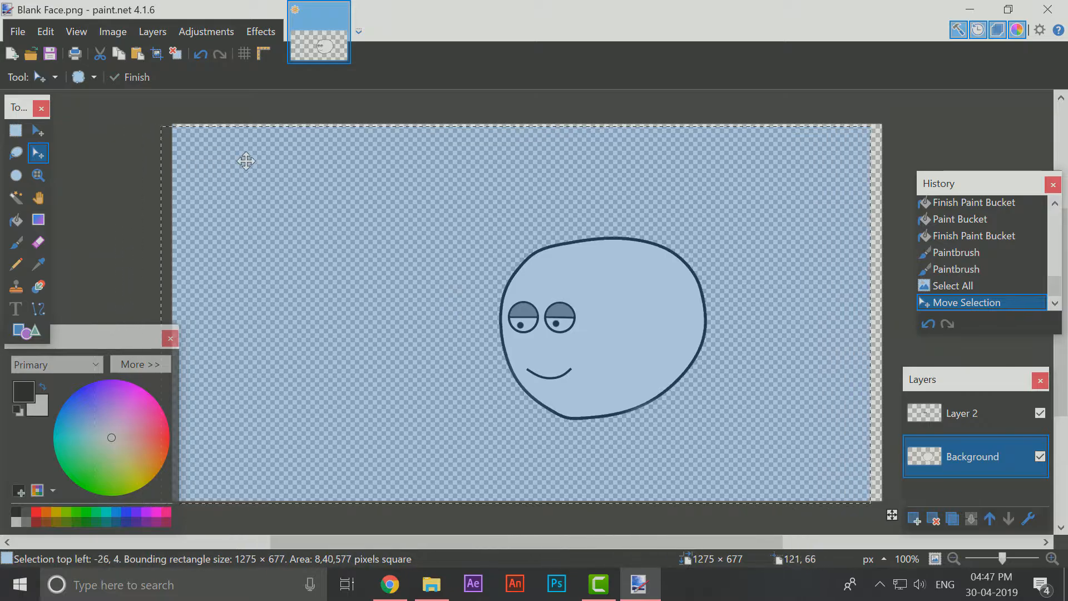
drag(197, 134, 212, 140)
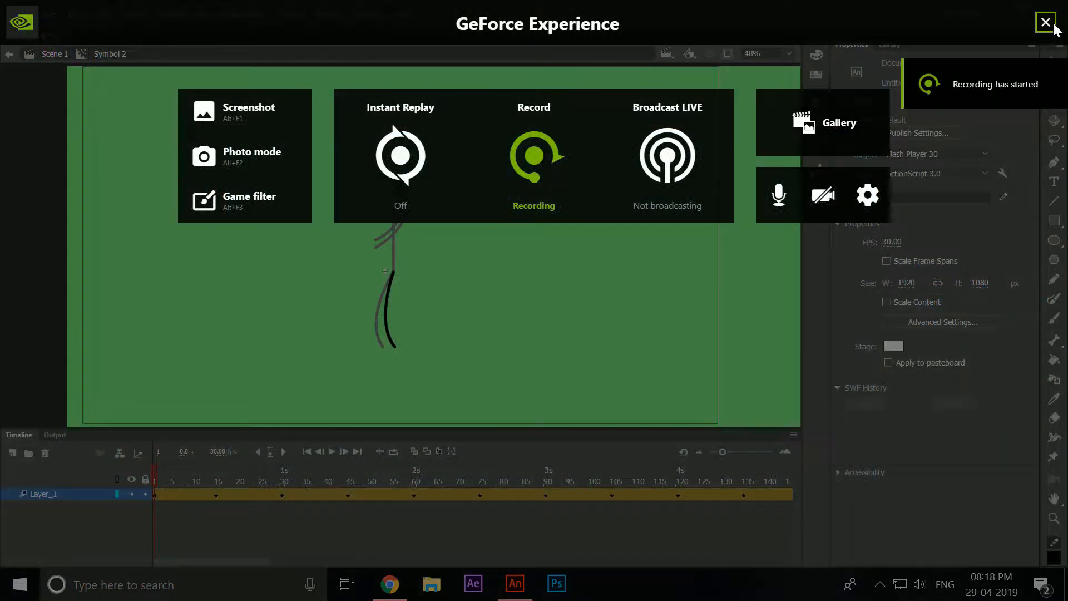
Step: Close the GeForce Experience overlay over Adobe Animate and scrub through the walk animation in Symbol 2 to frame 150
click(1045, 23)
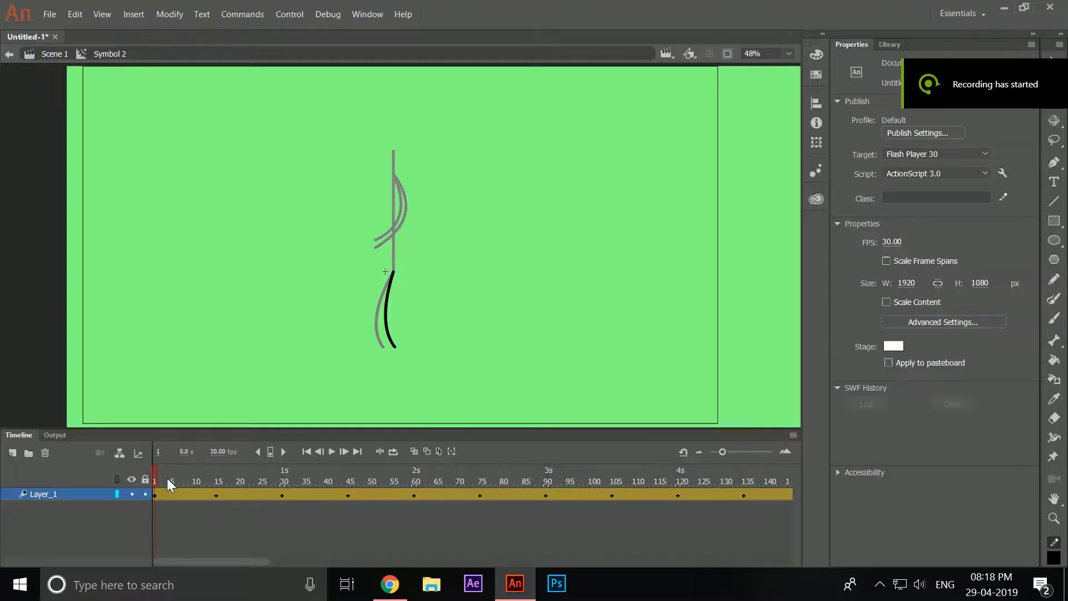
mouse_move(166, 479)
mouse_down()
mouse_move(212, 463)
mouse_move(811, 467)
mouse_move(790, 473)
mouse_up()
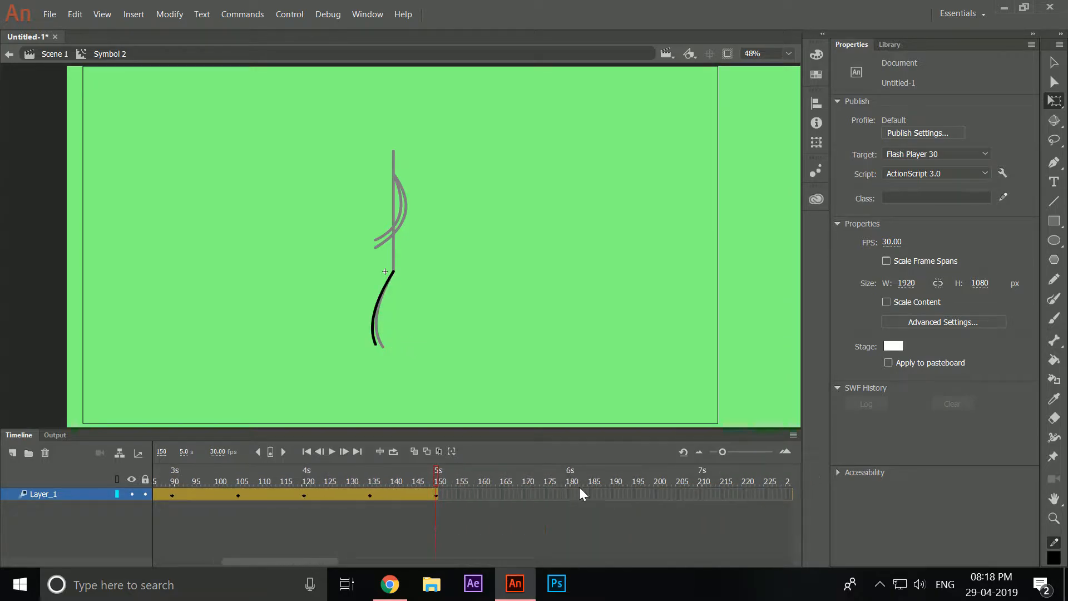
Step: Scrub the walk animation in Symbol 2 back to its earlier frames and return to Scene 1
drag(429, 483, 201, 476)
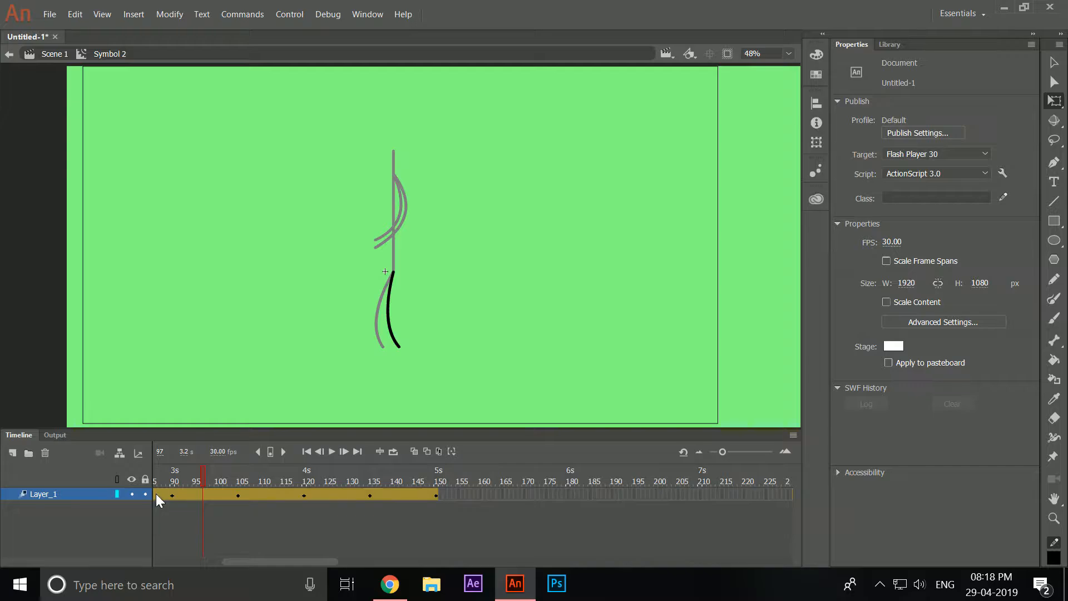
double_click(376, 309)
drag(278, 481, 143, 502)
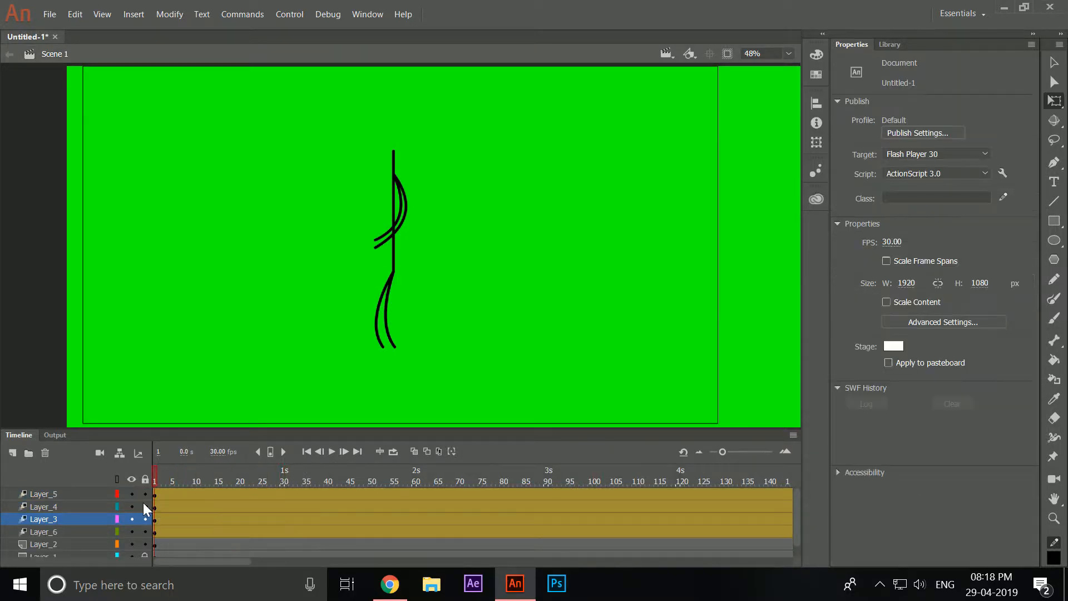
Step: Create a motion tween on Layer_2, accepting the conversion of the body line to a symbol
click(193, 512)
scroll(194, 526, down, 1)
right_click(188, 527)
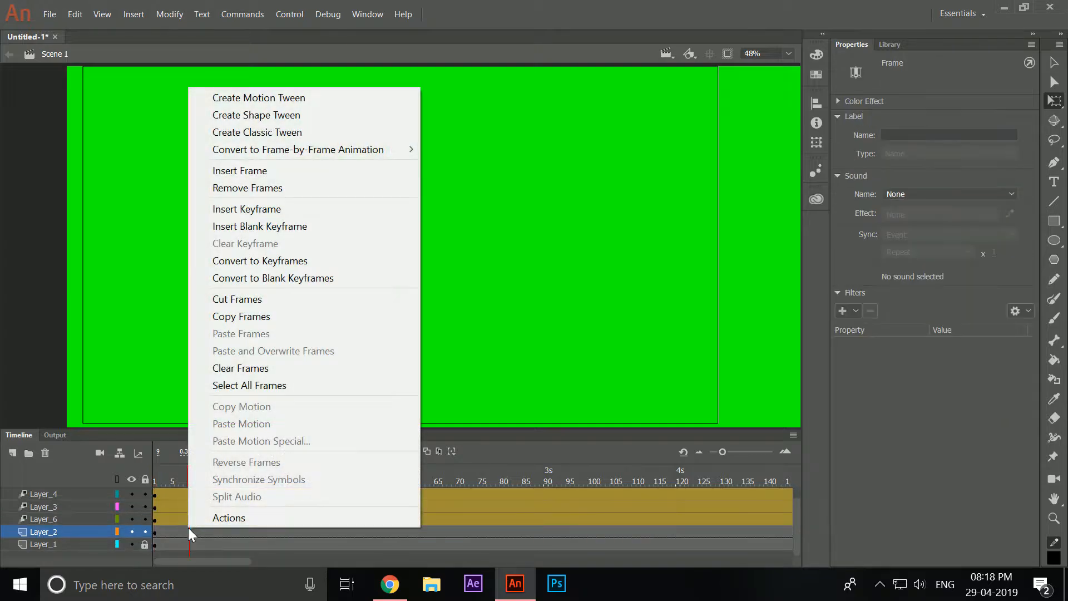
click(252, 103)
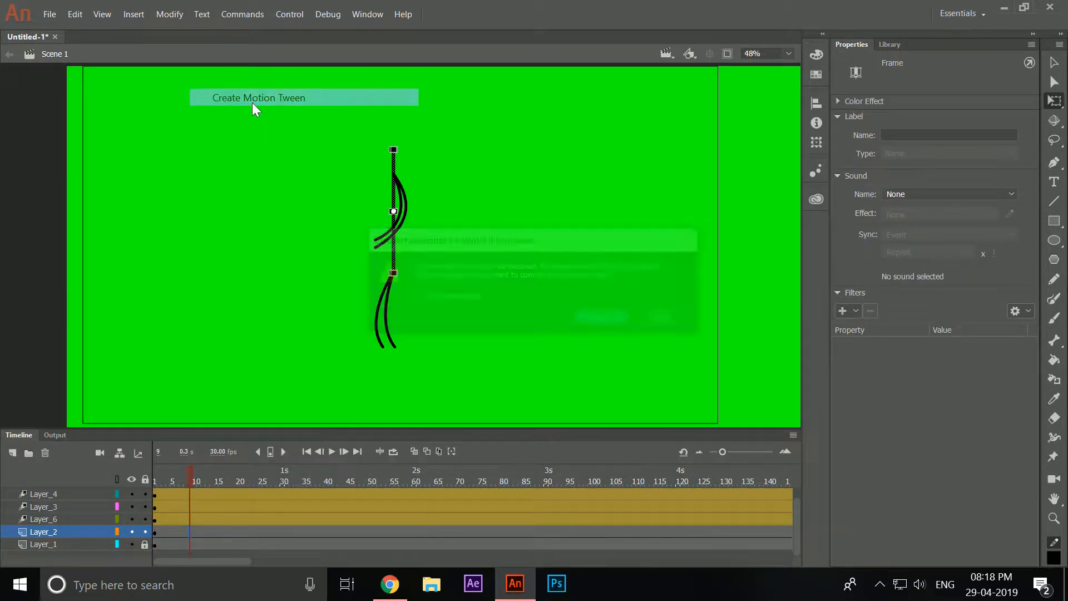
click(622, 316)
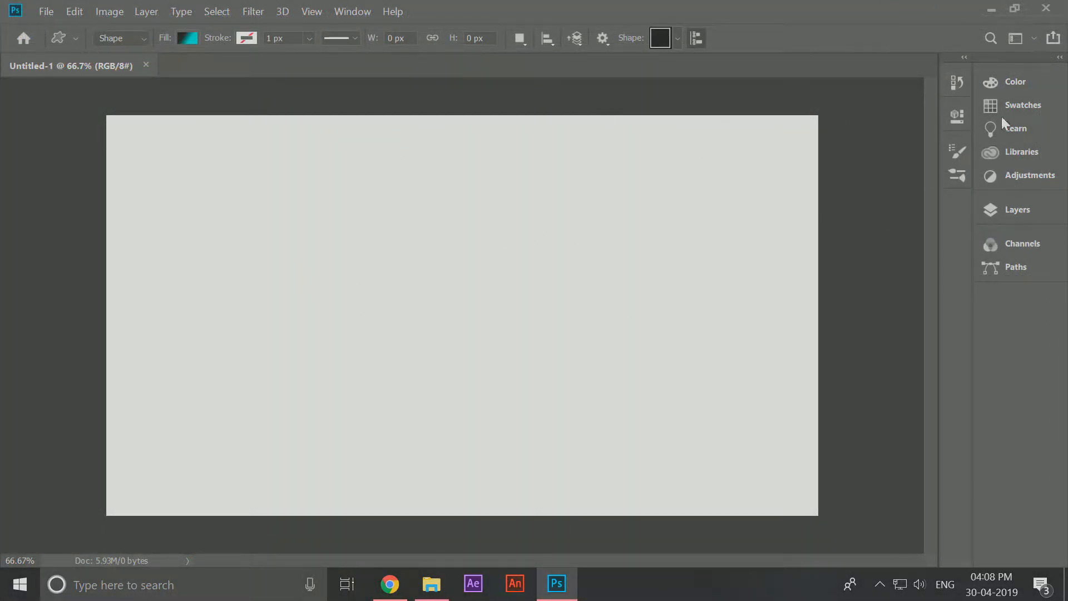
Step: Switch Photoshop to the Graphic and Web workspace and activate the Rectangle tool
click(342, 12)
mouse_move(438, 40)
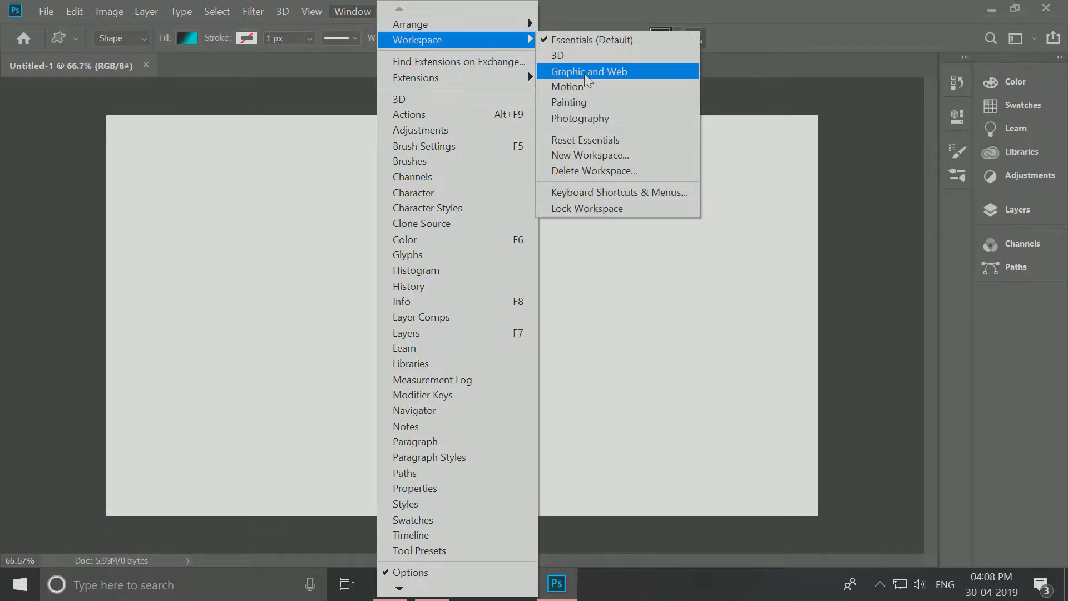
click(584, 73)
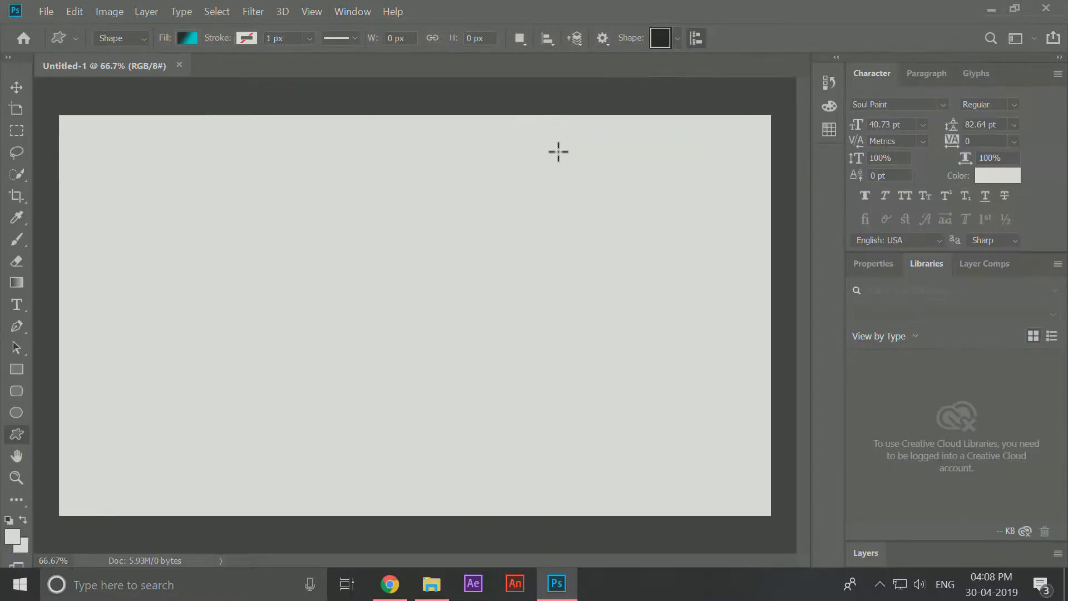
click(15, 376)
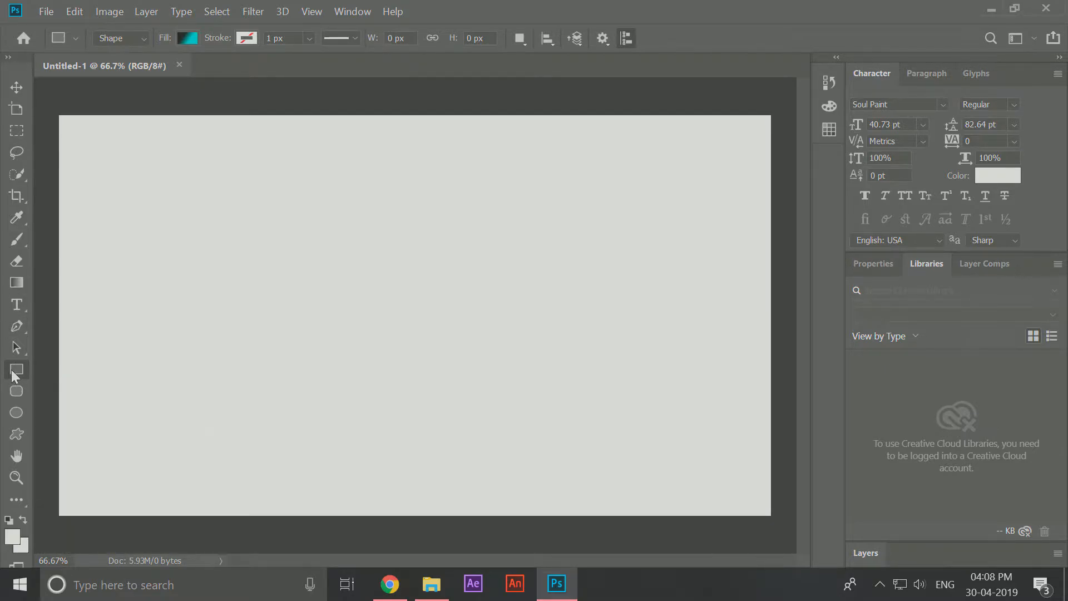
Step: Change the rectangle fill to a solid colour and browse the swatches
click(186, 37)
click(149, 70)
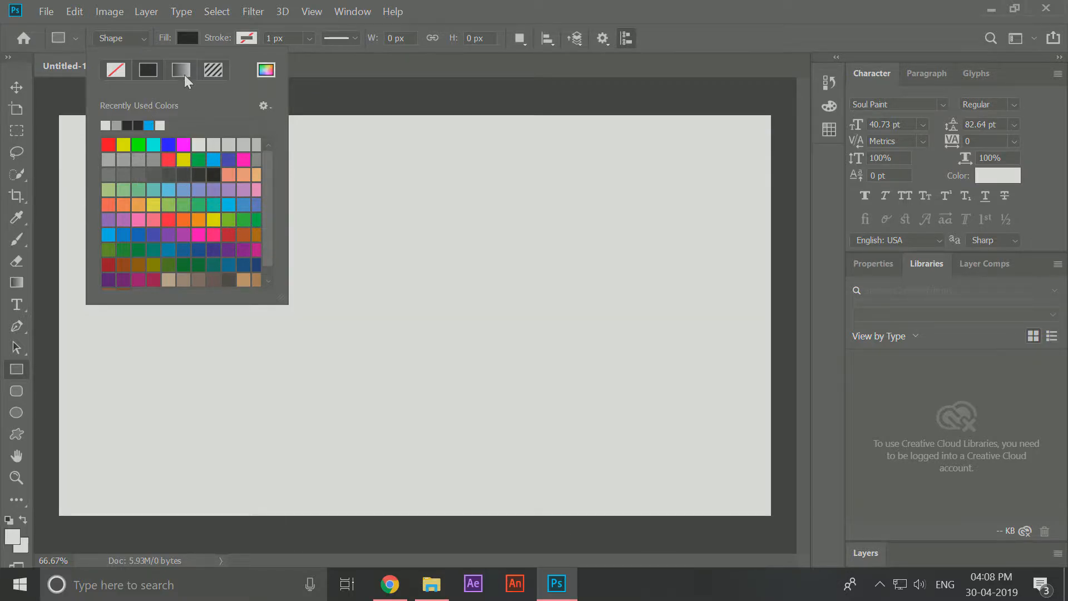
scroll(170, 178, down, 1)
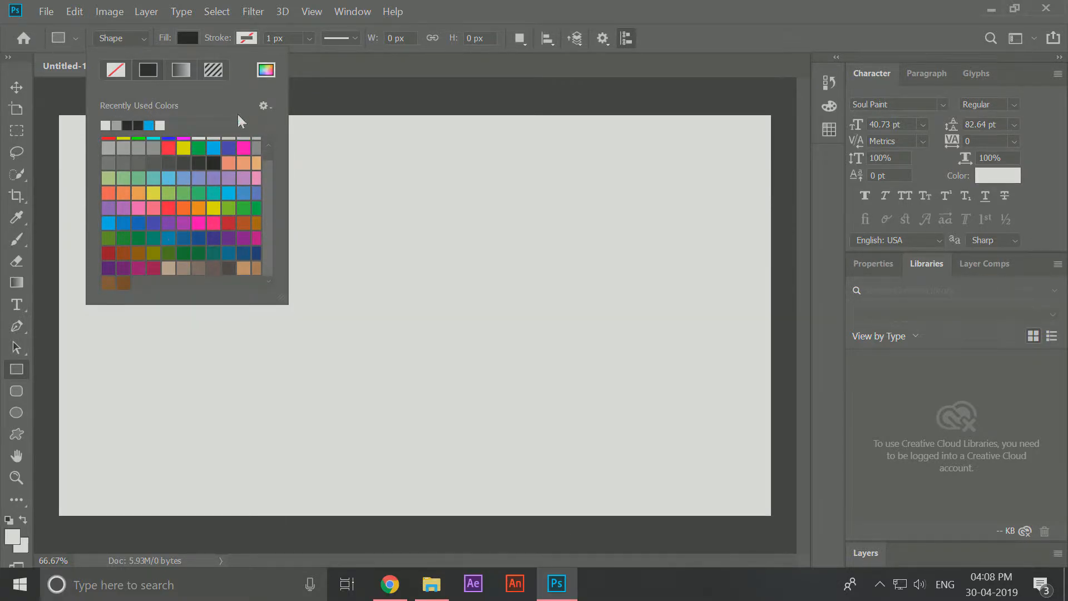
Step: Examine the Room Empty image from the Stickmans And Prtotypes folder inside Stickman on drive E:, and return to Photoshop
click(431, 584)
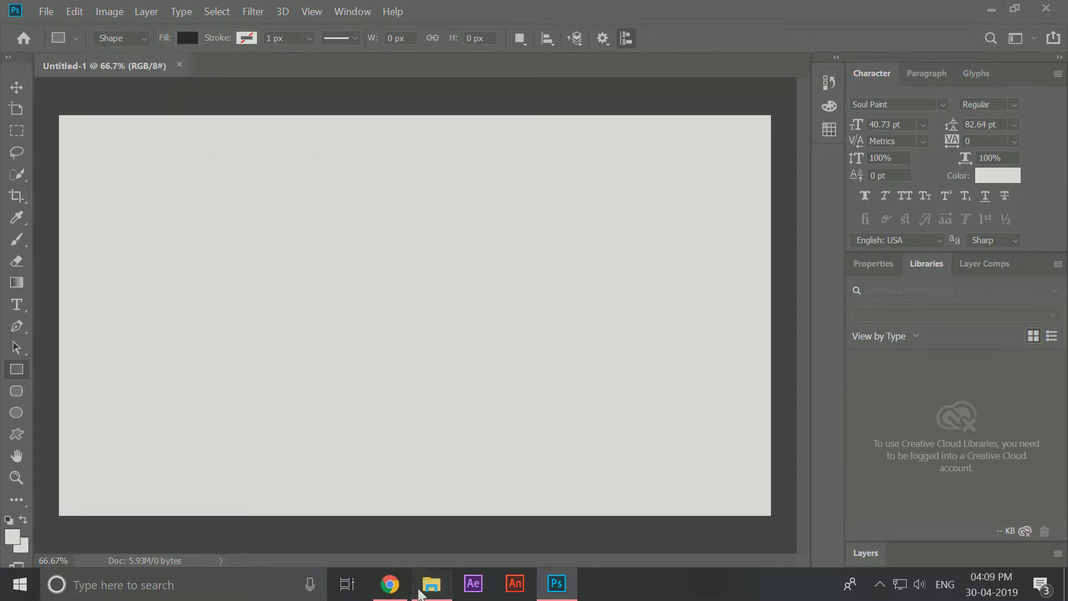
click(53, 509)
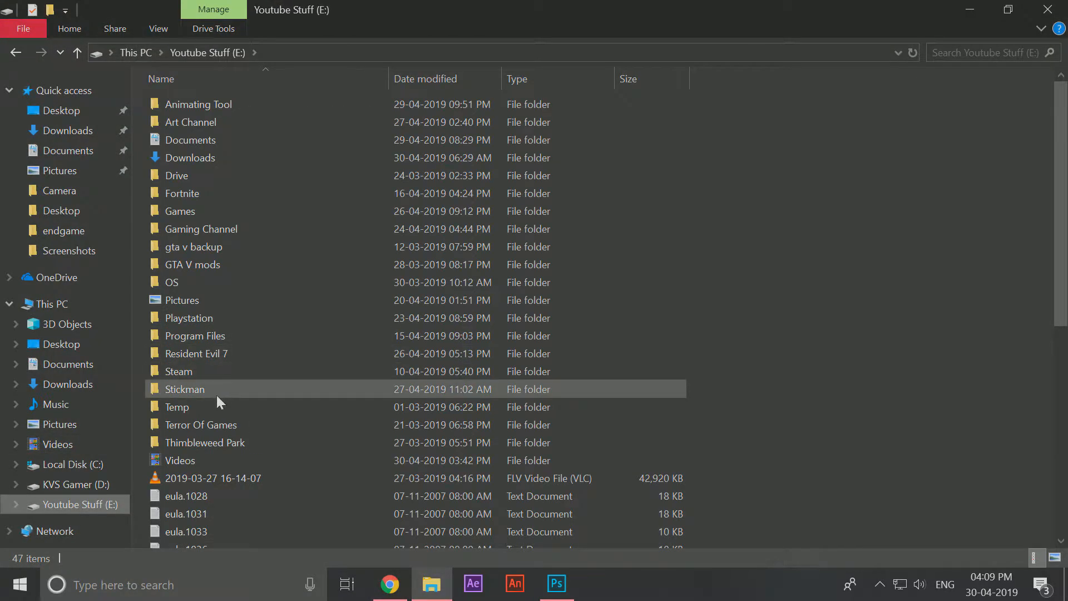
double_click(215, 392)
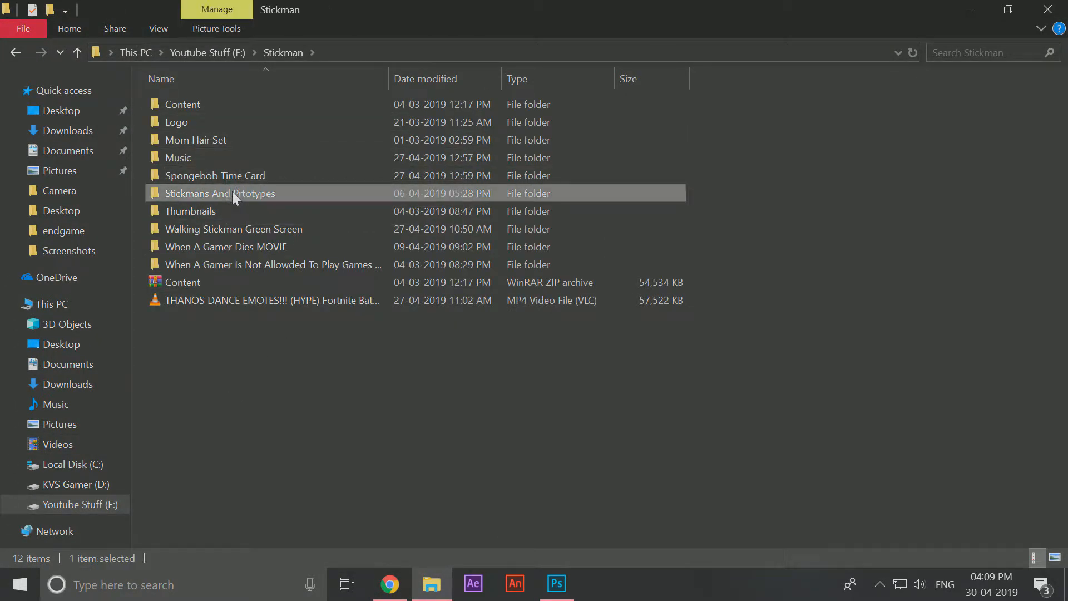
double_click(232, 193)
scroll(829, 363, down, 5)
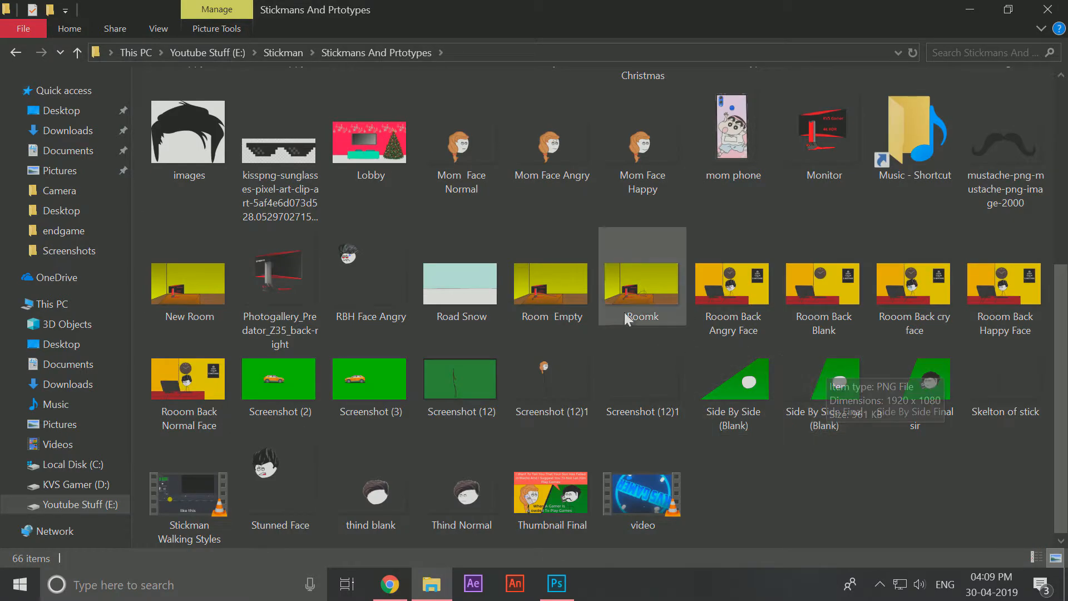
click(553, 310)
double_click(553, 309)
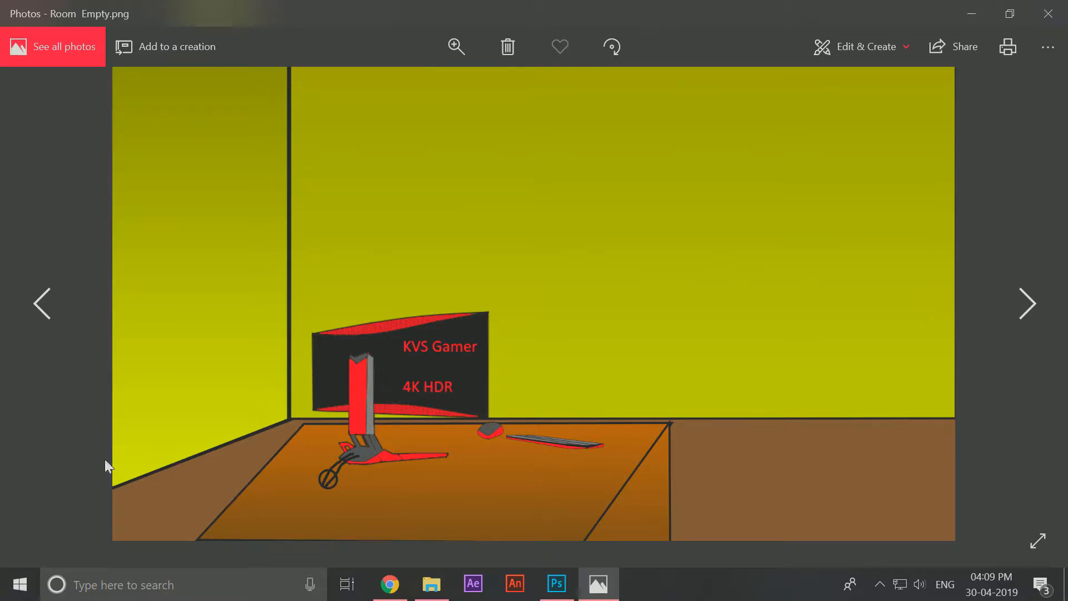
click(1047, 14)
click(555, 583)
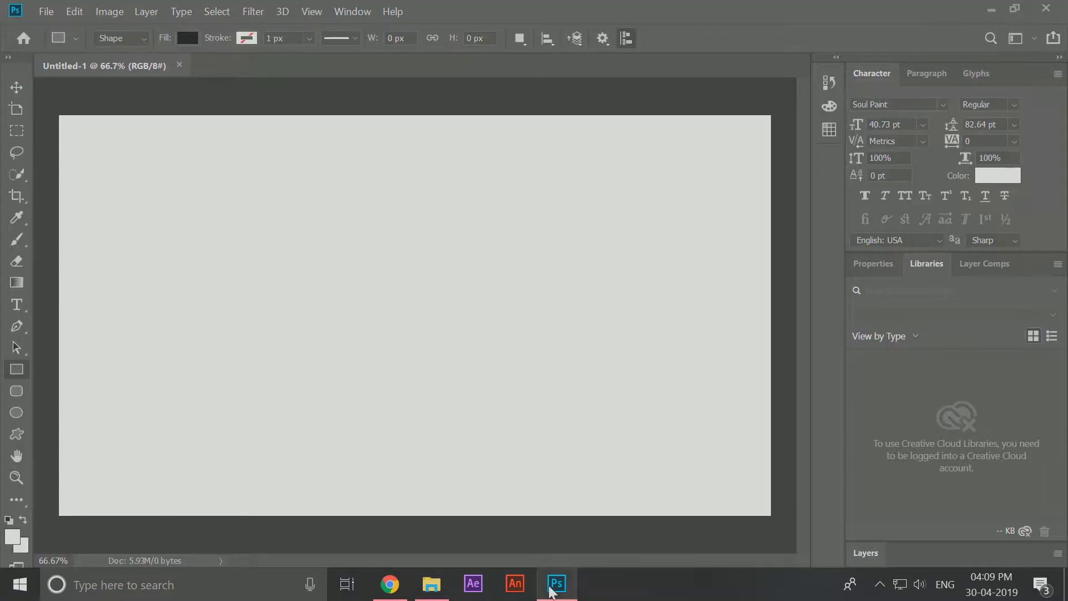
Step: Set the rectangle fill to a linear gradient running from yellow-green to black
click(188, 38)
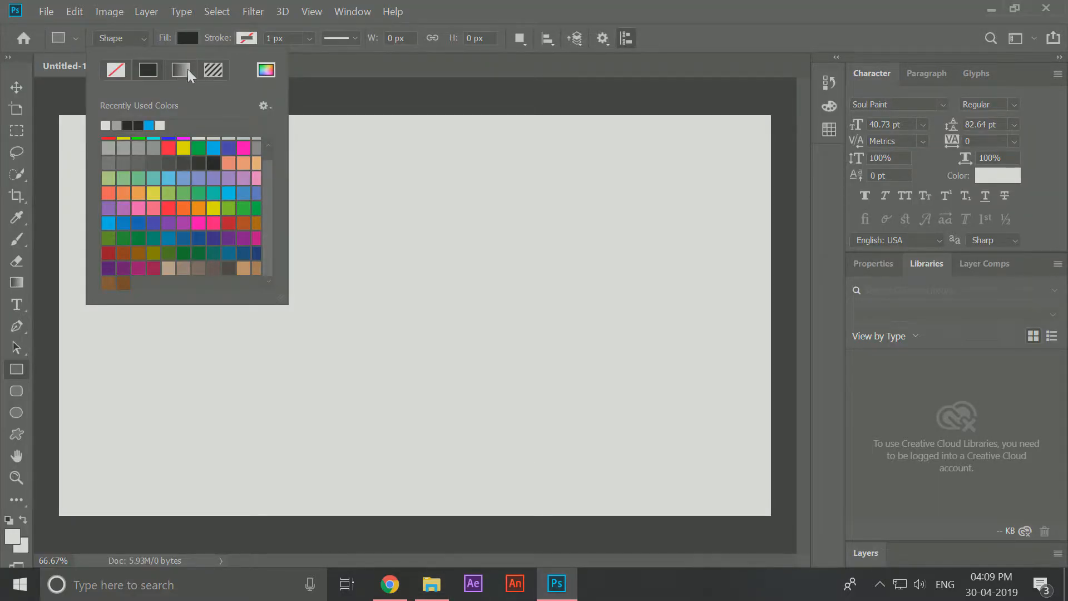
click(181, 70)
double_click(267, 242)
drag(478, 251, 525, 313)
click(693, 96)
click(722, 101)
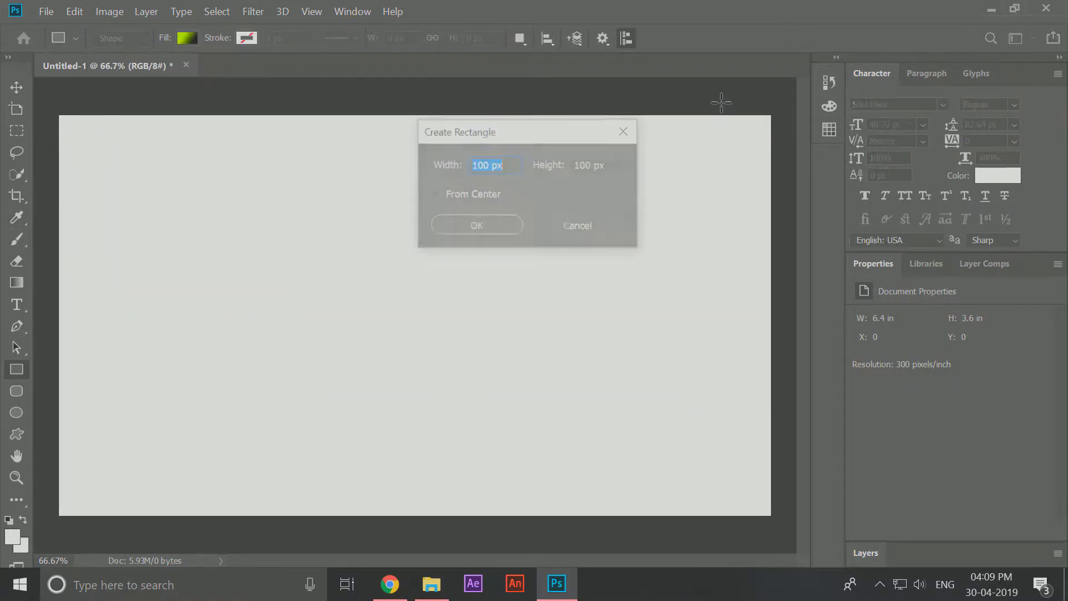
click(477, 225)
key(ctrl+z)
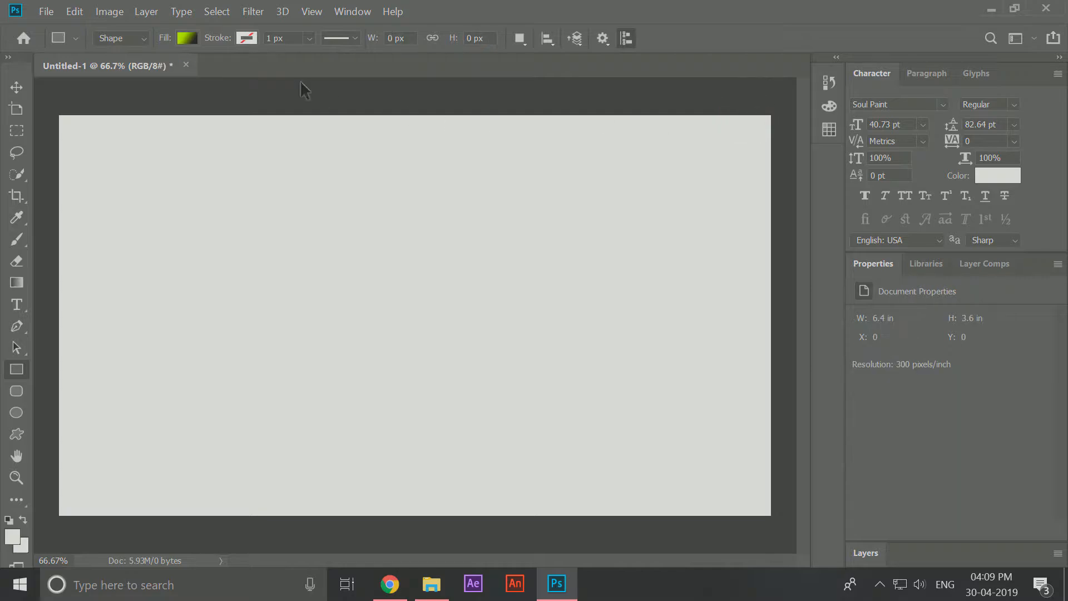
Step: Try the gradient with its yellow-green stop moved toward the black end on a rectangle about 1380 × 592 px
click(188, 39)
drag(106, 243, 219, 243)
click(394, 243)
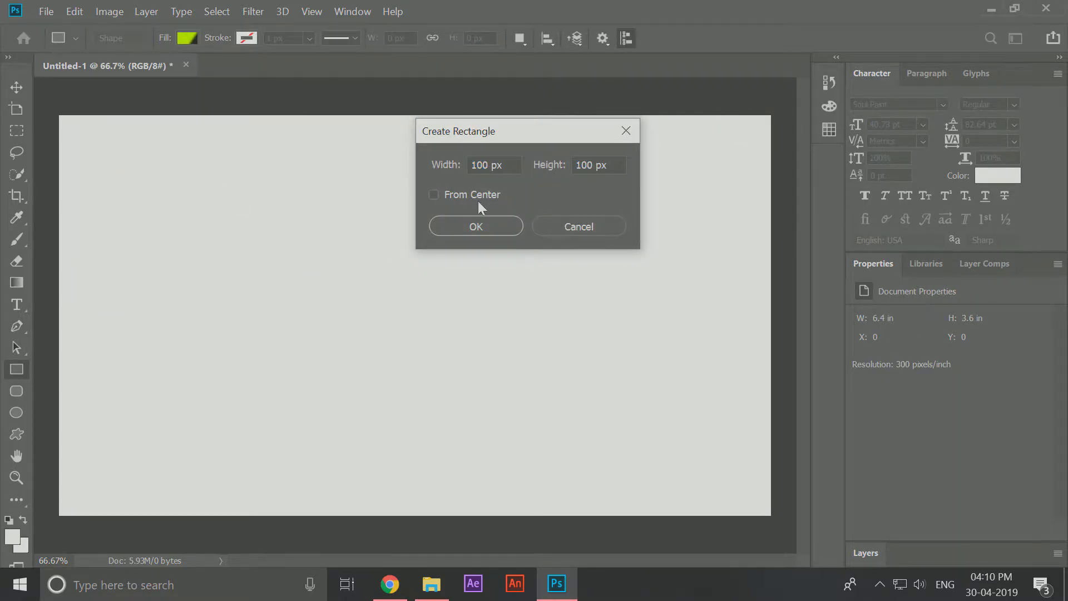
click(475, 226)
drag(193, 159, 704, 378)
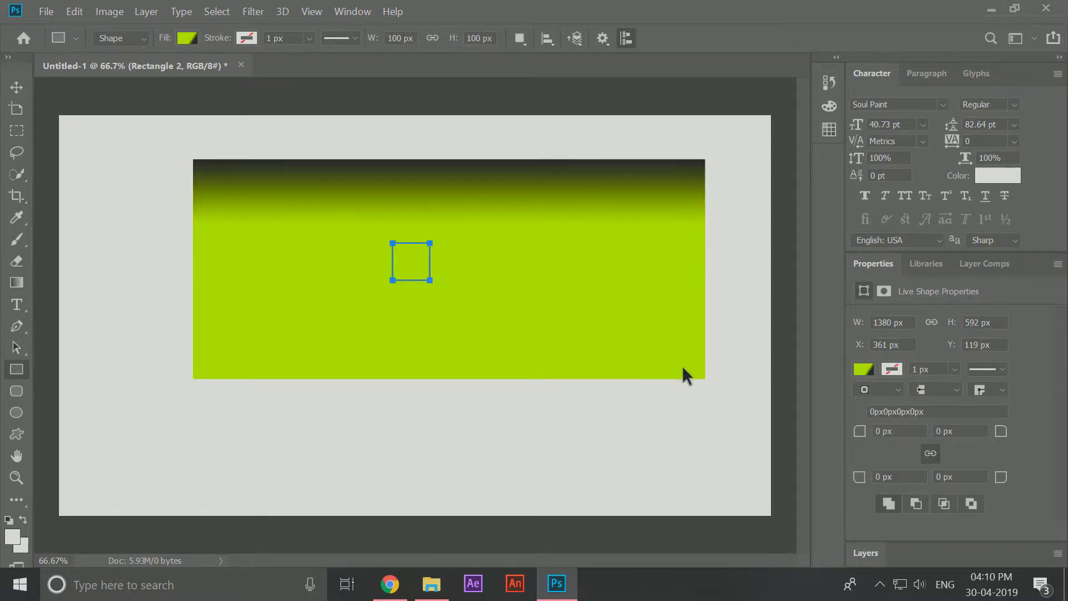
key(ctrl+z)
key(ctrl+z)
Step: Move the gradient's yellow-green stop to about the midpoint and draw a back-wall rectangle about 1499 × 804 px across the canvas's upper right
click(187, 38)
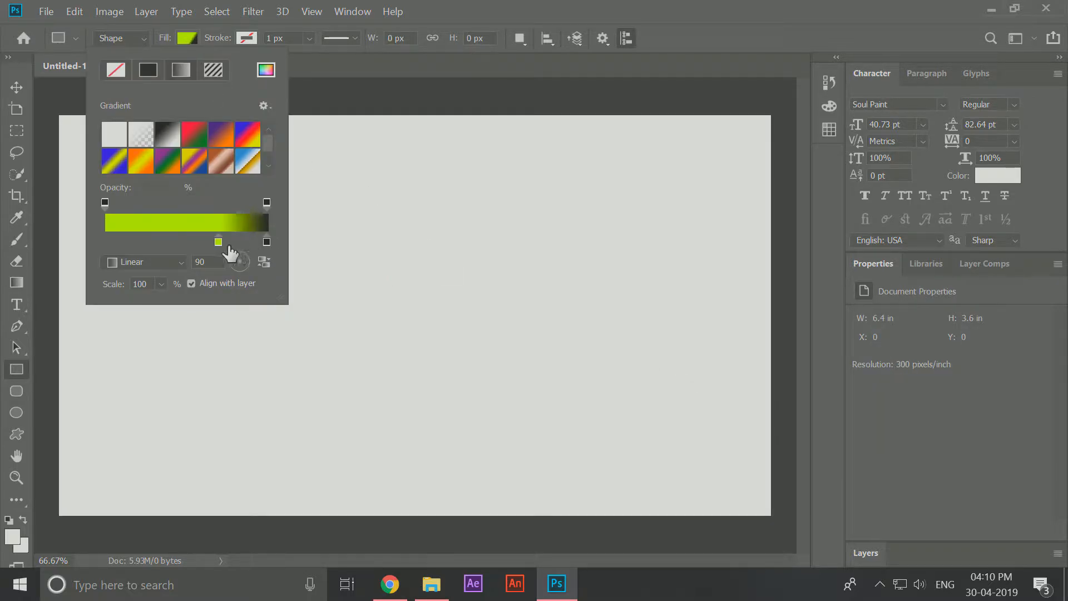
drag(229, 248, 183, 246)
drag(313, 143, 595, 312)
key(ctrl+z)
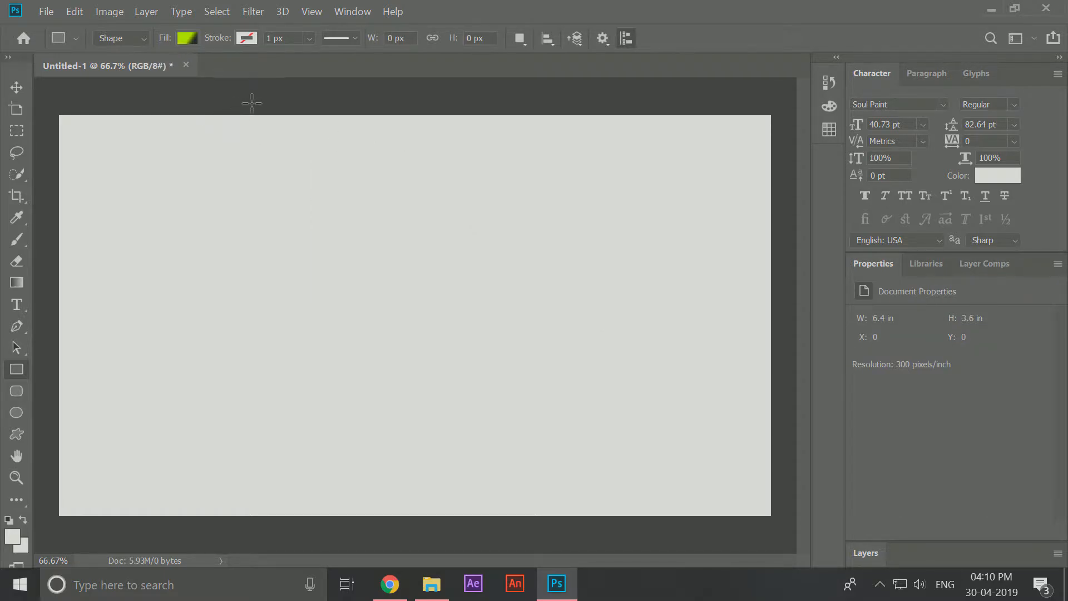
drag(220, 89, 776, 387)
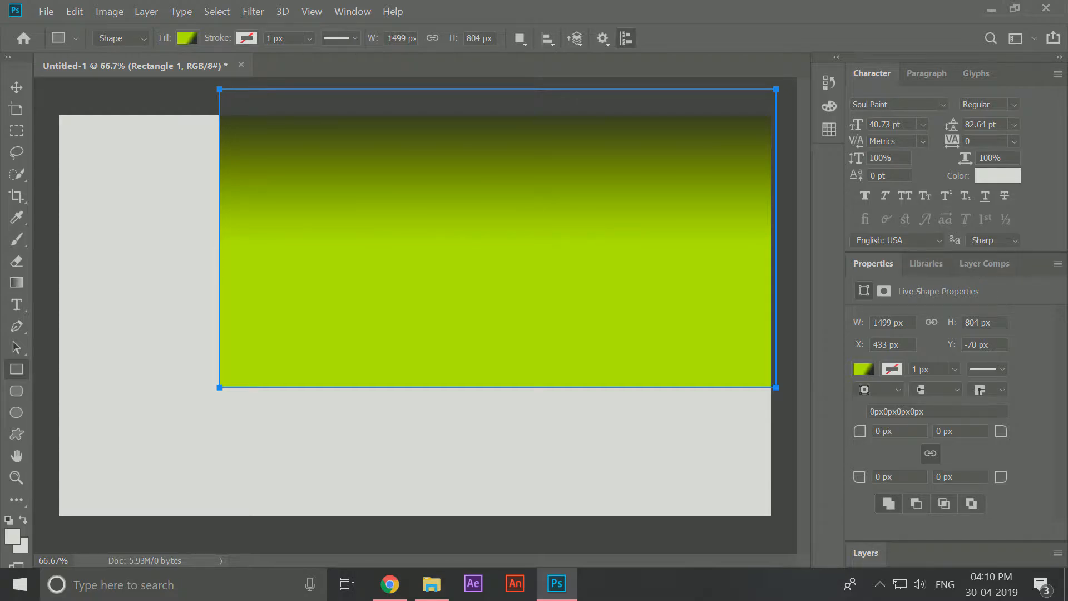
click(921, 73)
click(894, 73)
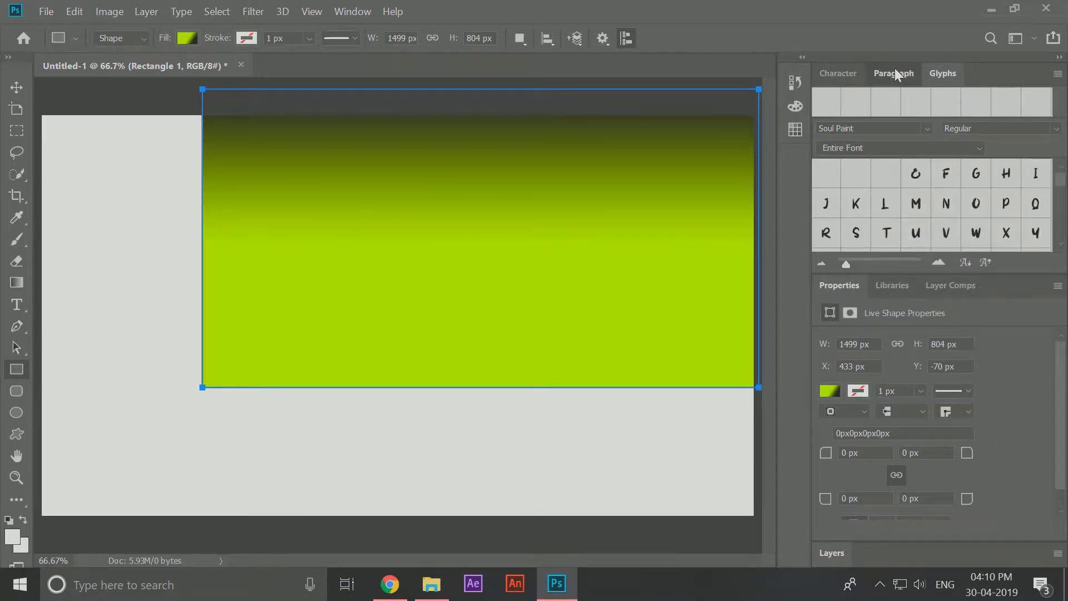
click(868, 76)
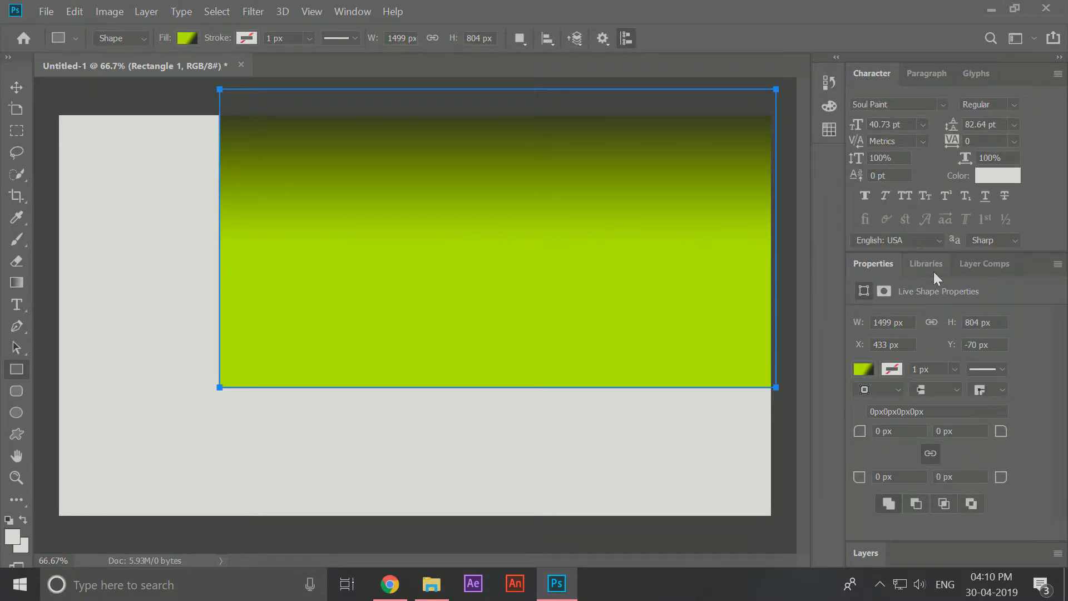
click(926, 265)
click(970, 267)
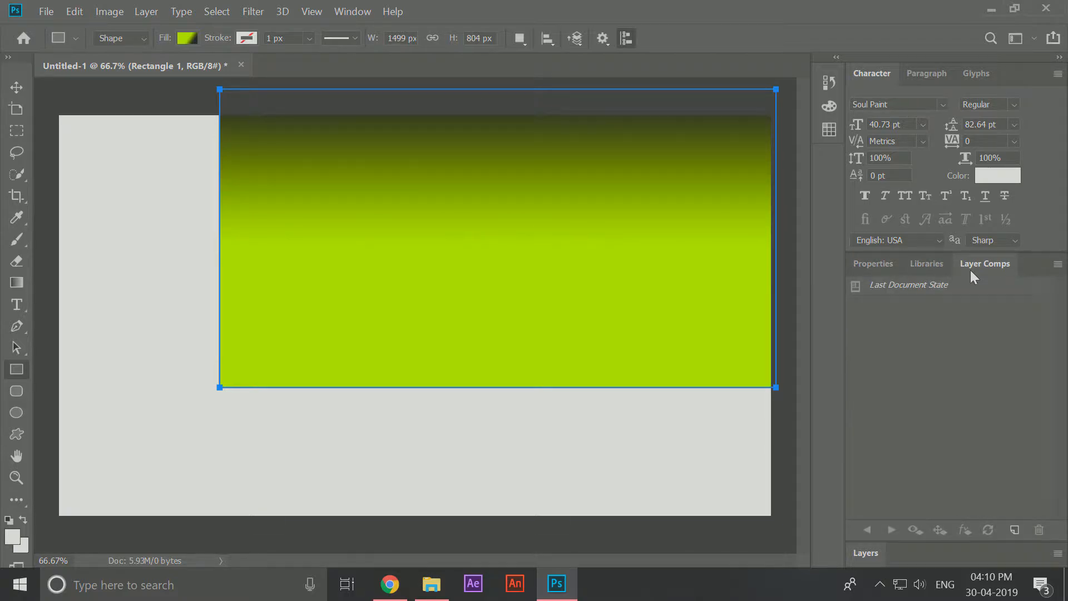
click(872, 261)
Step: Unlock the Background layer and deselect all layers
click(869, 553)
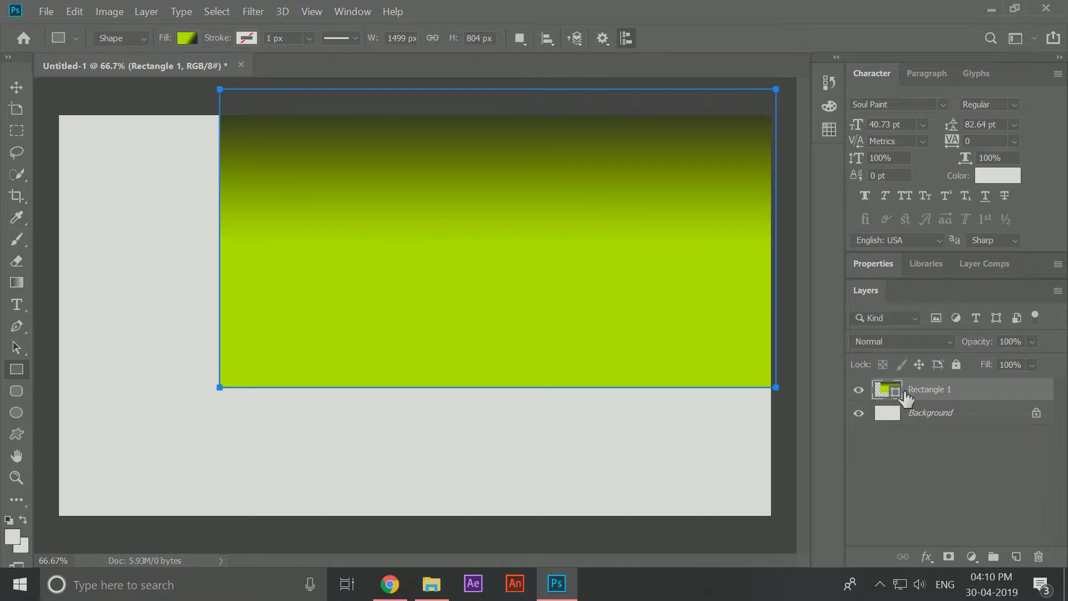
click(1036, 413)
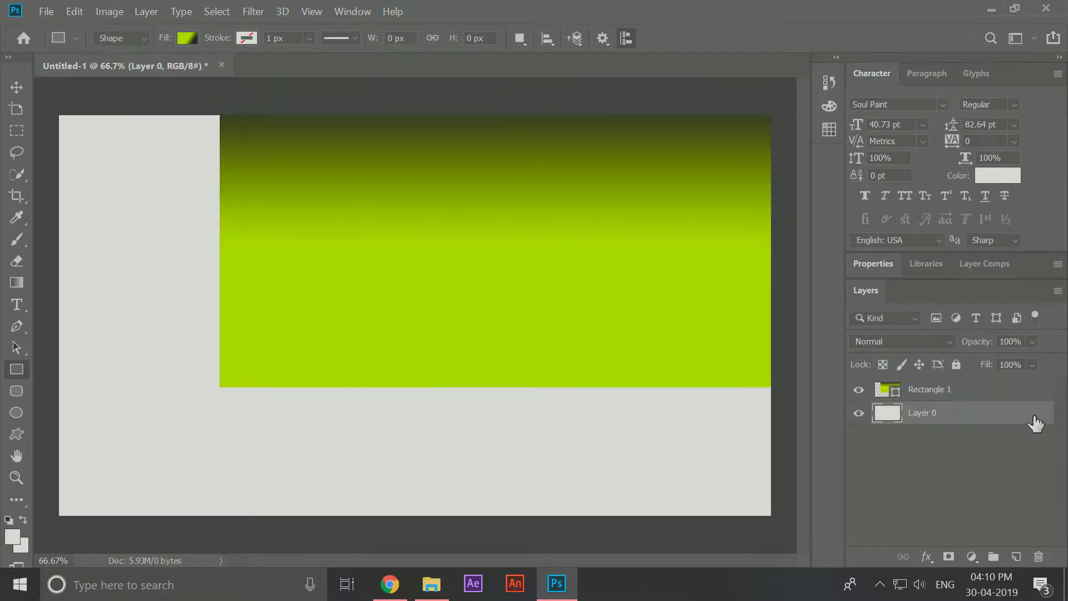
click(948, 396)
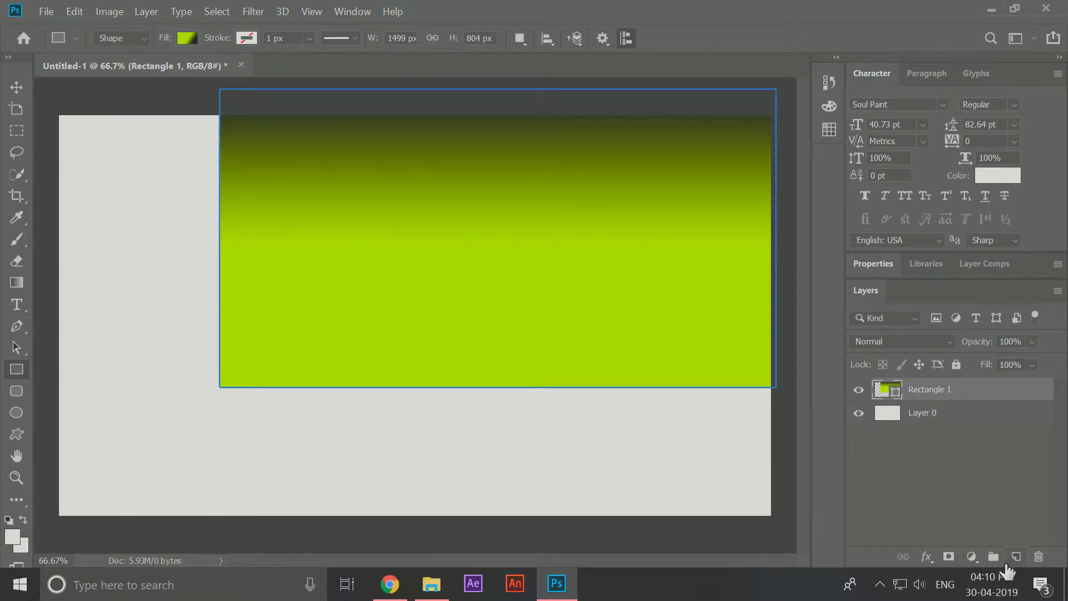
click(995, 501)
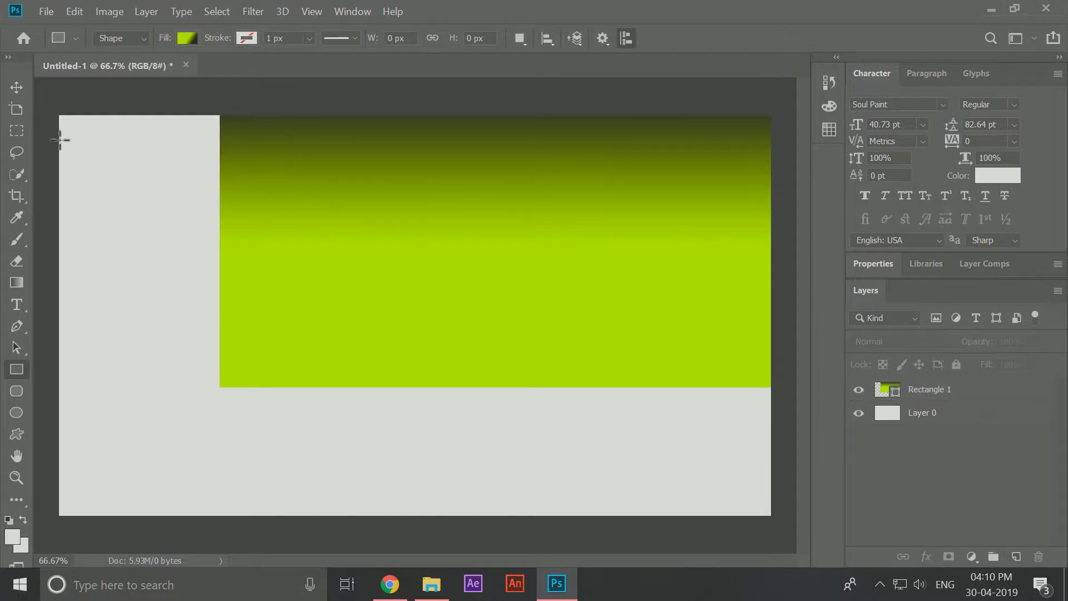
Step: Draw a tall side-wall rectangle about 364 × 959 px along the canvas's left edge with the same gradient fill
drag(50, 98, 184, 453)
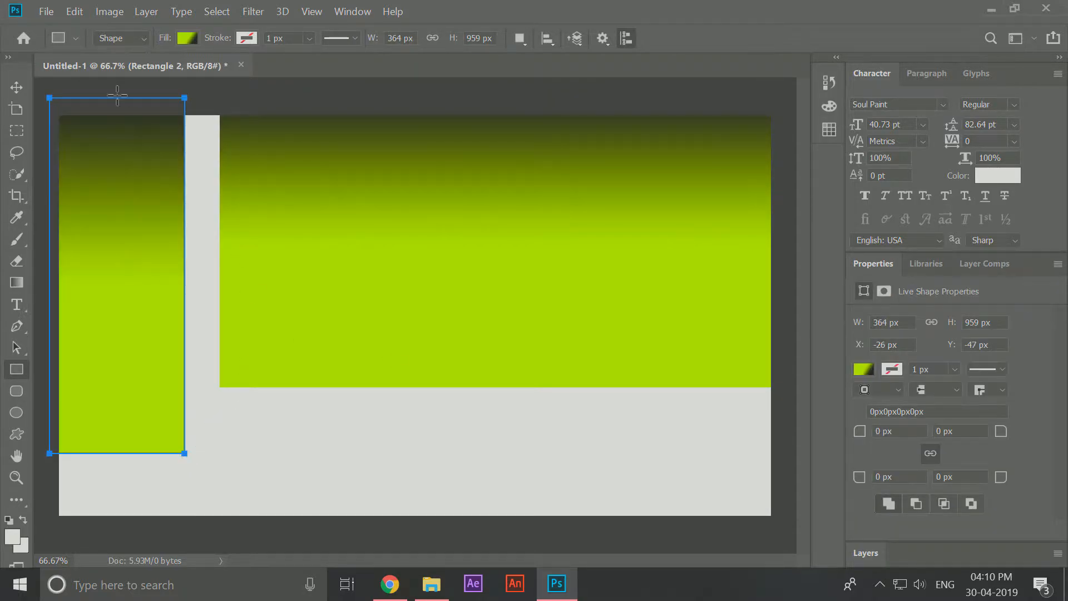
click(241, 81)
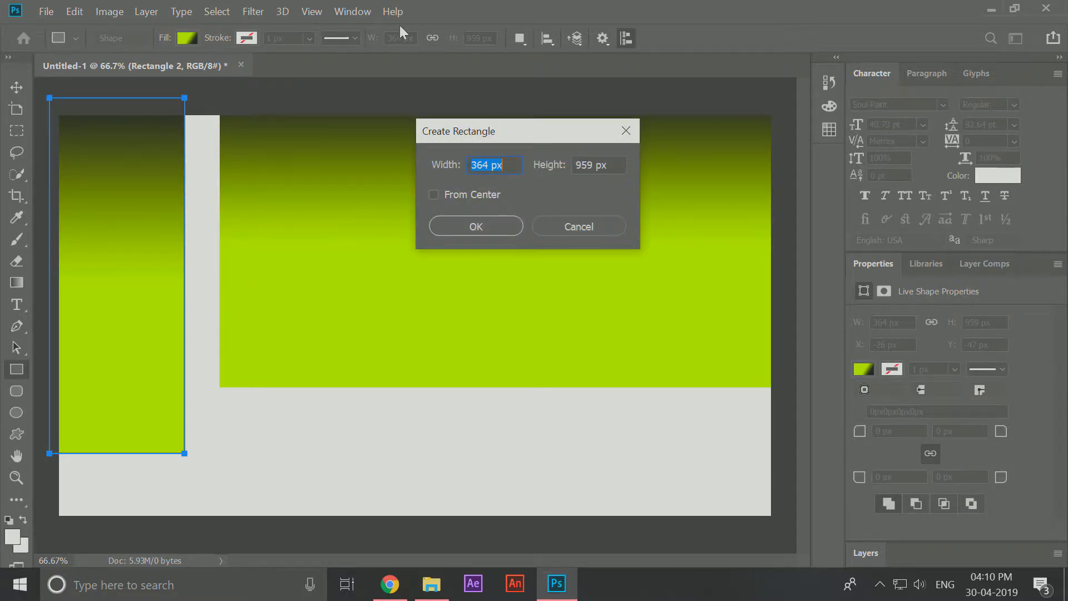
click(498, 229)
key(ctrl+z)
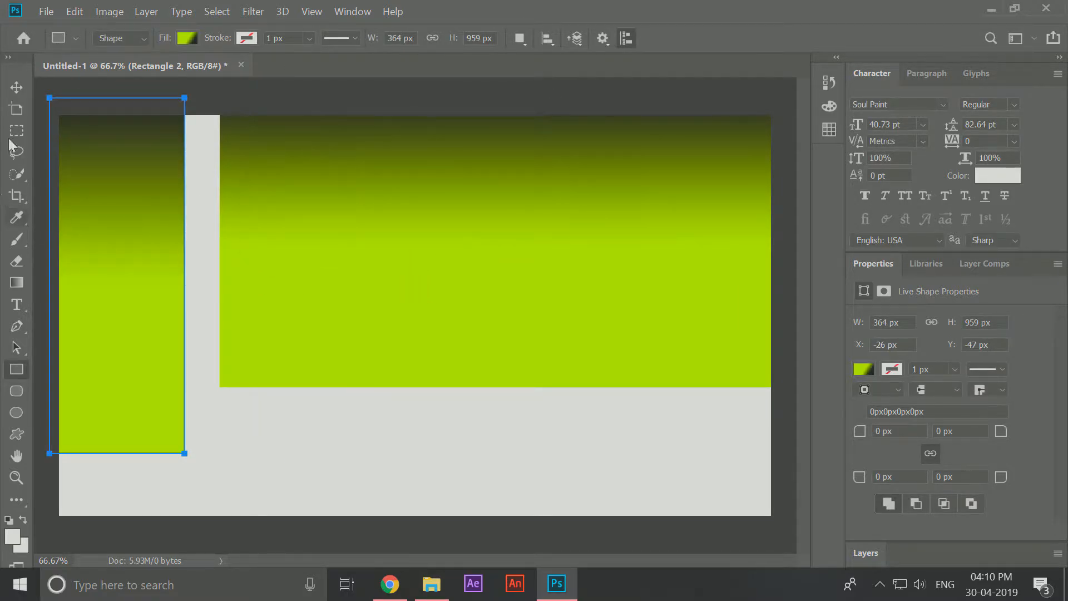
Step: Drag the side wall's corner points out to meet the back wall and move the back wall slightly up
right_click(17, 349)
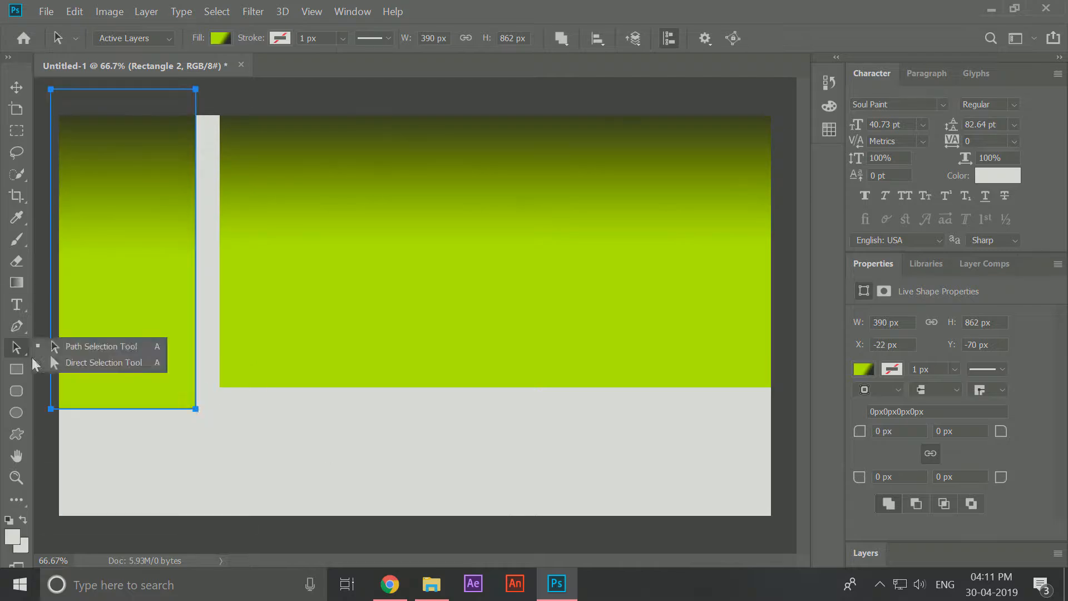
click(61, 363)
drag(196, 90, 221, 85)
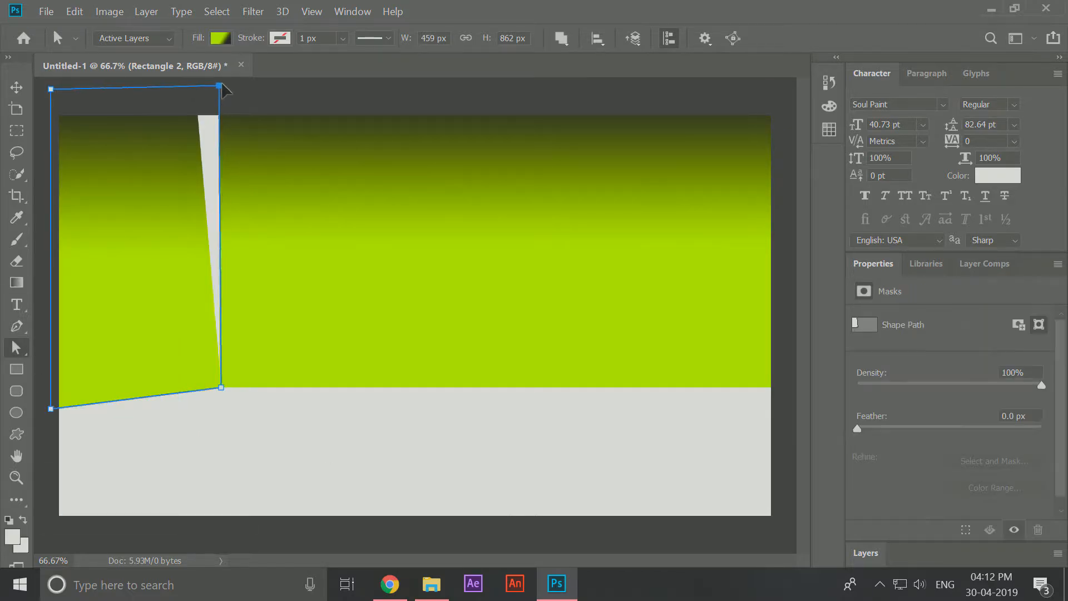
click(16, 88)
drag(528, 308, 529, 271)
click(17, 348)
drag(225, 345, 225, 376)
Step: Move the yellow-green stop of the back wall's gradient closer to the black end to narrow the upper shadow
click(221, 38)
drag(221, 243, 247, 243)
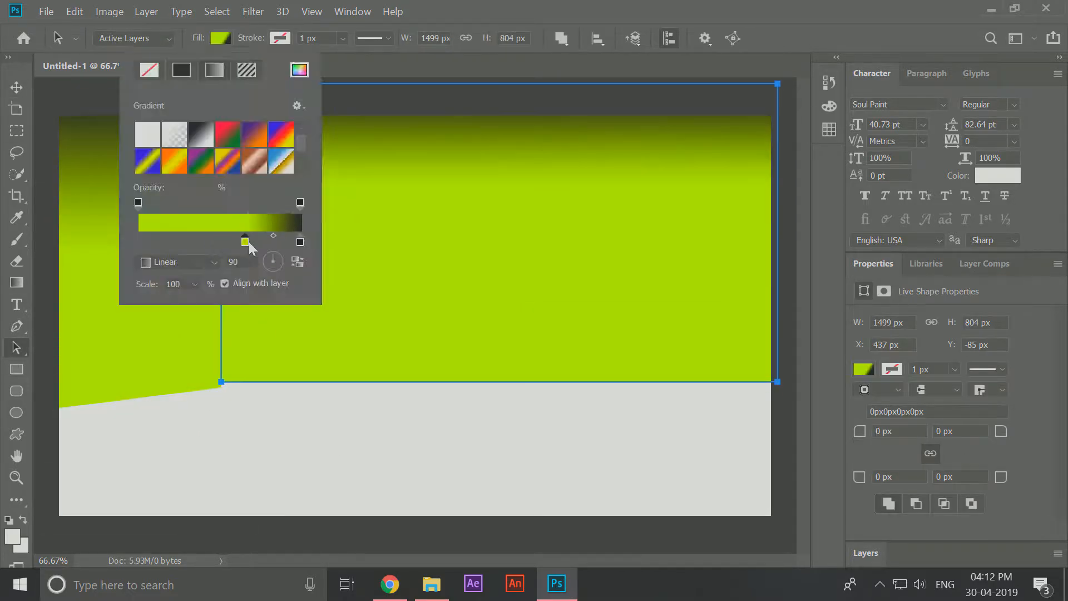
key(Return)
Step: Move the side wall up, attach its lower inner corner to the back wall's corner and lower its outer corner to slant the floor edge
click(16, 87)
drag(183, 329, 183, 316)
click(16, 347)
drag(222, 374, 222, 382)
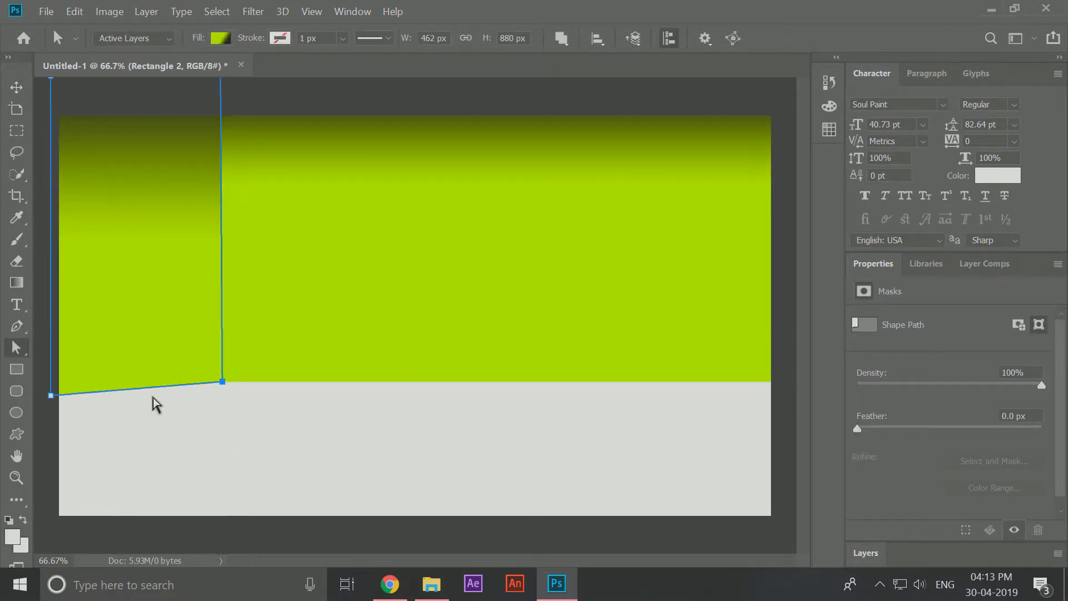
drag(51, 394, 53, 428)
drag(222, 382, 195, 390)
key(ctrl+z)
Step: Shift the back wall left and down, and adjust both walls' corner points so they meet and span the canvas width
click(17, 87)
drag(339, 195, 315, 212)
click(17, 348)
drag(221, 382, 196, 394)
drag(53, 428, 53, 448)
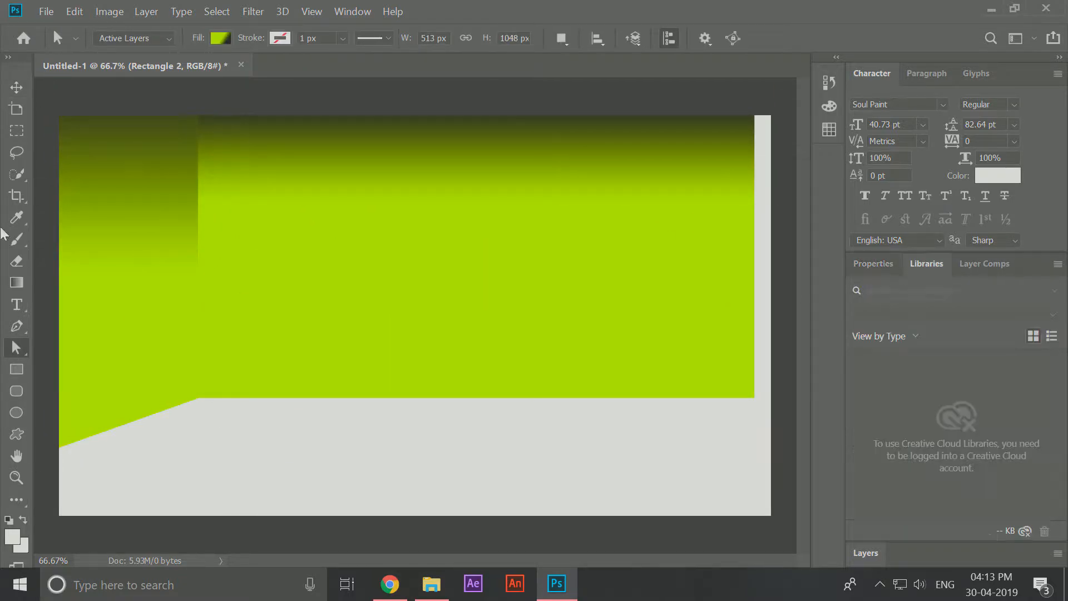
drag(220, 397, 200, 398)
drag(221, 99, 200, 100)
Step: Try a vertical line along the corner between the two walls with a stroke about 10 px wide, and undo it
click(16, 499)
drag(478, 186, 489, 331)
key(ctrl+z)
drag(199, 112, 201, 397)
click(310, 39)
drag(302, 59, 319, 60)
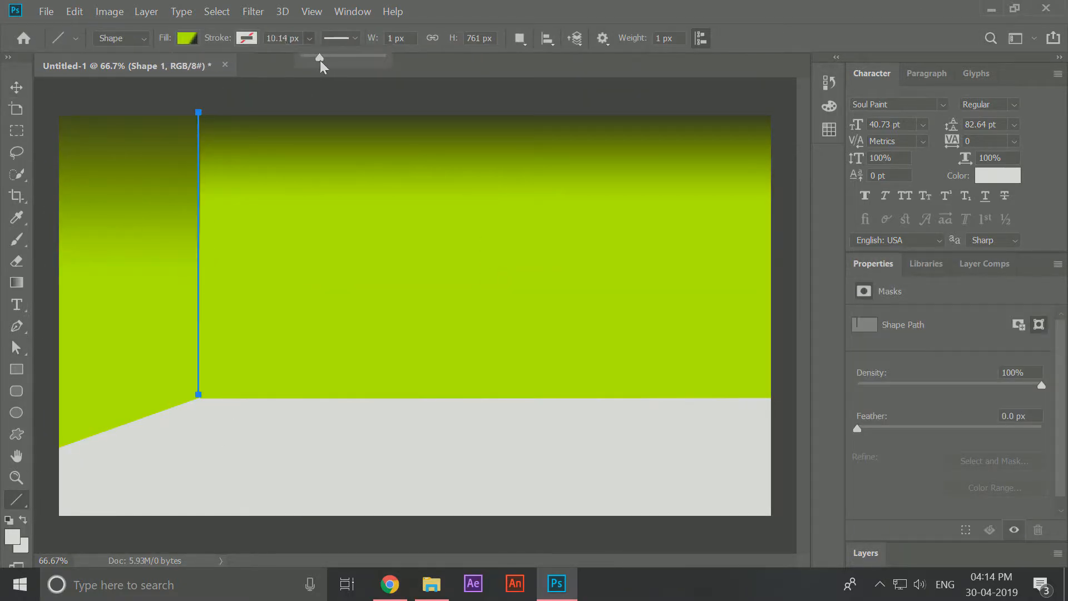
key(ctrl+z)
key(ctrl+z)
key(ctrl+z)
Step: Adjust the back wall's upper corner points so its vertical edge lines up with the side wall
click(16, 348)
drag(221, 100, 198, 100)
drag(776, 99, 755, 102)
Step: Try a line along the wall corner and a dark outline around the back wall, and undo these attempts
click(16, 499)
drag(198, 93, 201, 405)
mouse_move(944, 553)
mouse_down()
mouse_move(1030, 486)
mouse_move(1023, 264)
mouse_up()
click(1016, 556)
key(ctrl+z)
click(310, 38)
click(929, 386)
mouse_move(304, 59)
mouse_down()
mouse_move(331, 60)
mouse_move(303, 59)
mouse_up()
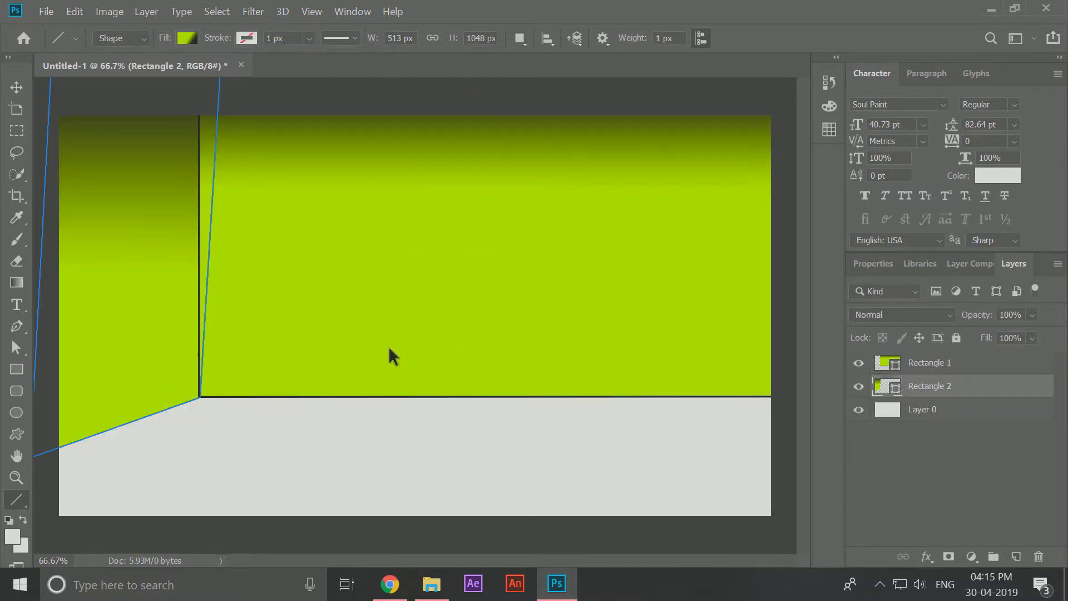
key(ctrl+z)
key(ctrl+z)
key(ctrl+z)
Step: Adjust the back wall's upper-right corner point and give the back wall a black 5 px outline
click(17, 348)
drag(775, 100, 757, 103)
click(966, 385)
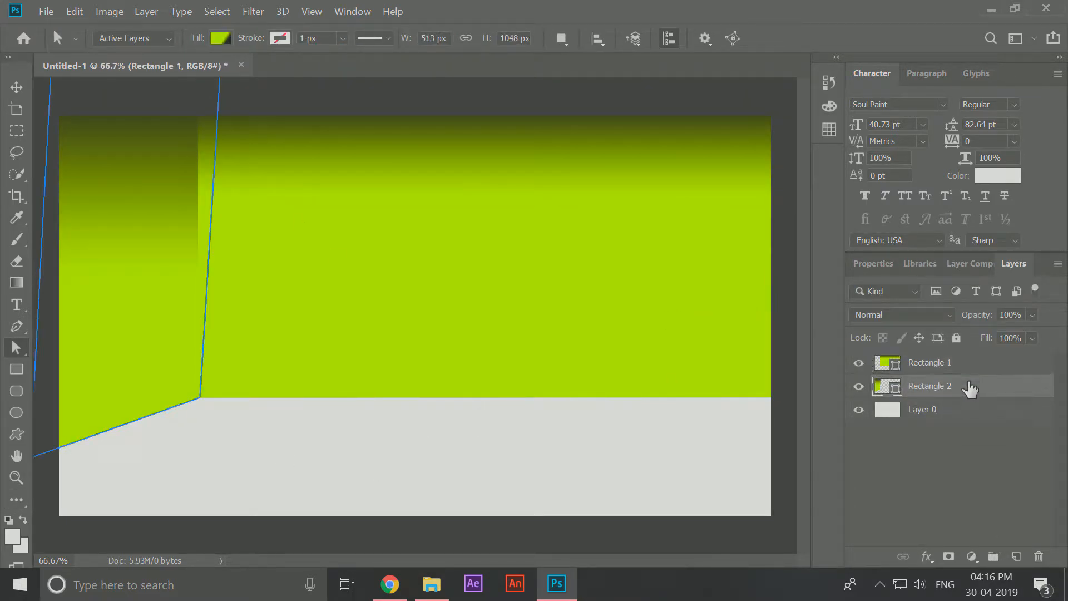
click(964, 363)
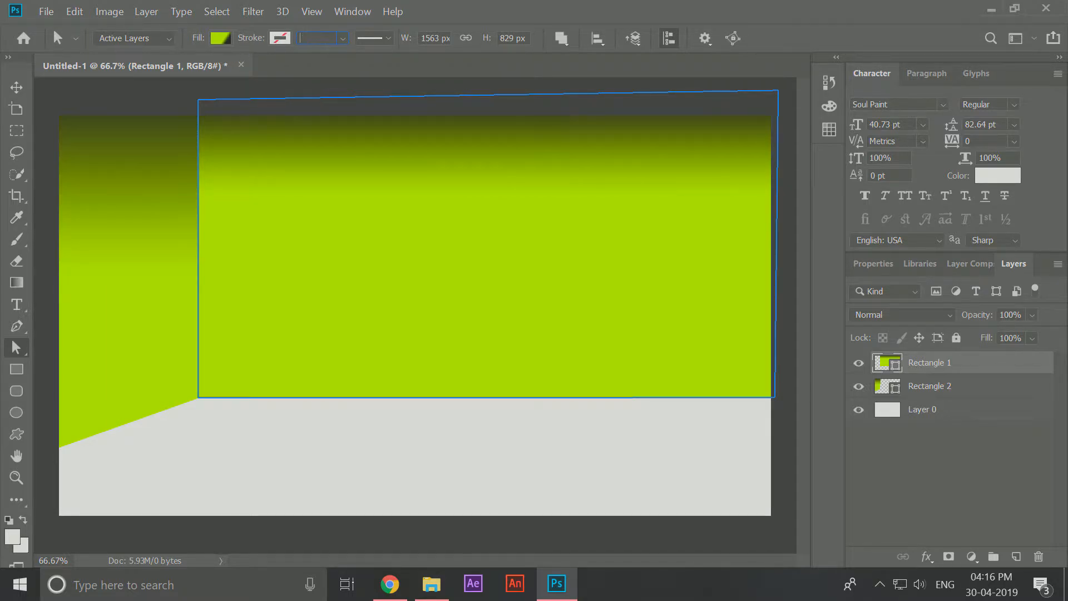
text(5)
key(Return)
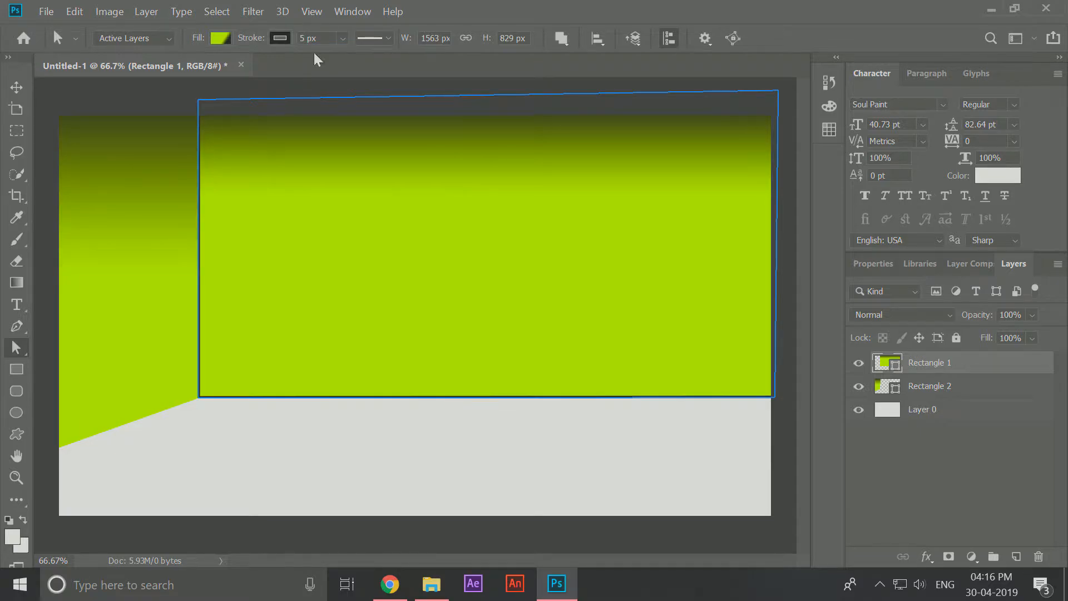
click(257, 450)
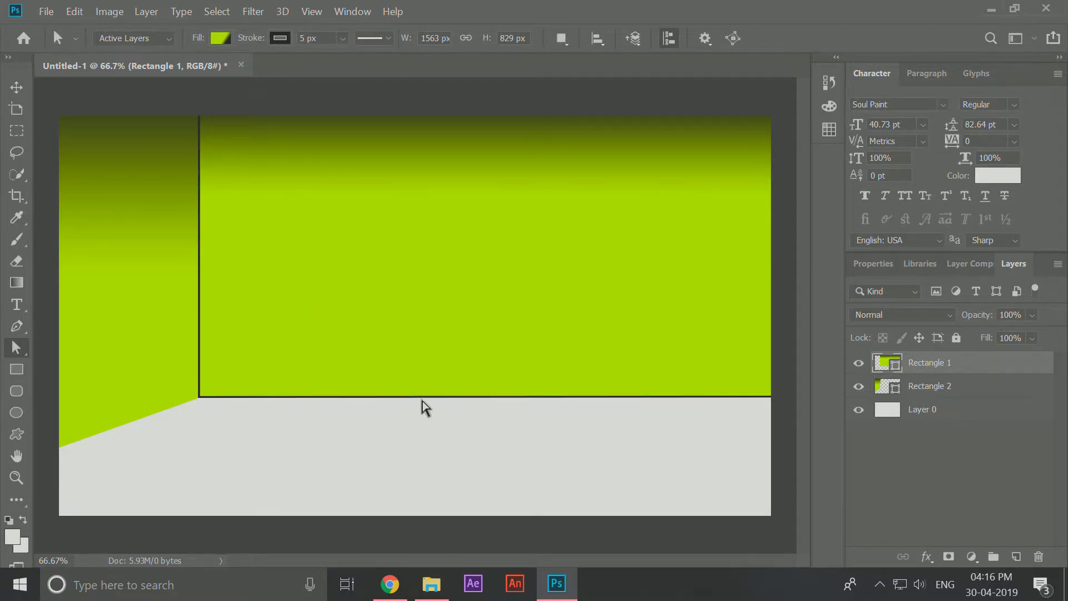
Step: Give the side wall a matching black 5 px outline
click(890, 389)
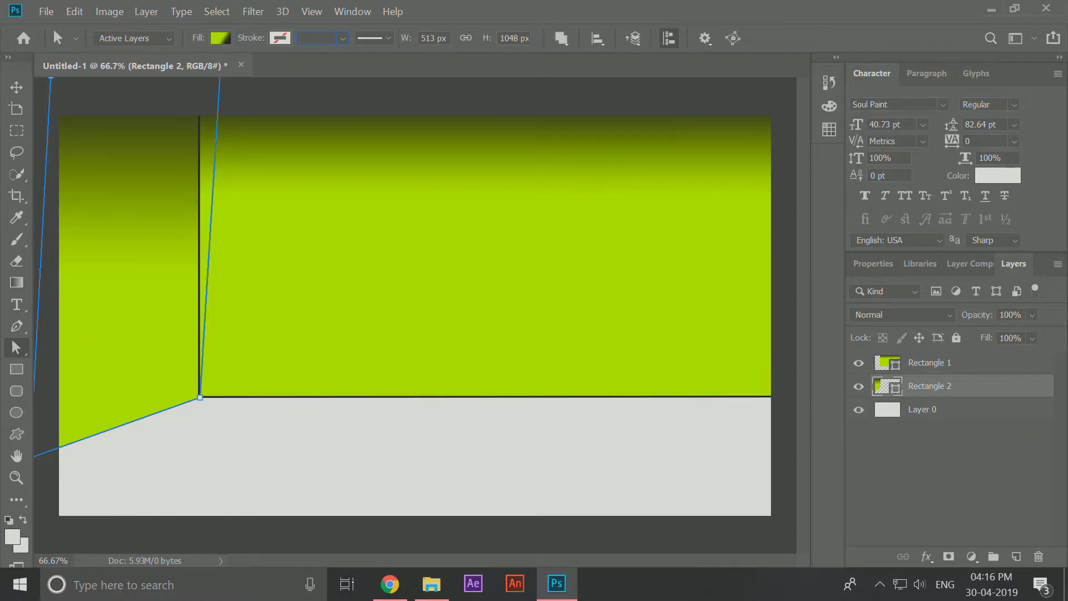
key(Return)
click(437, 476)
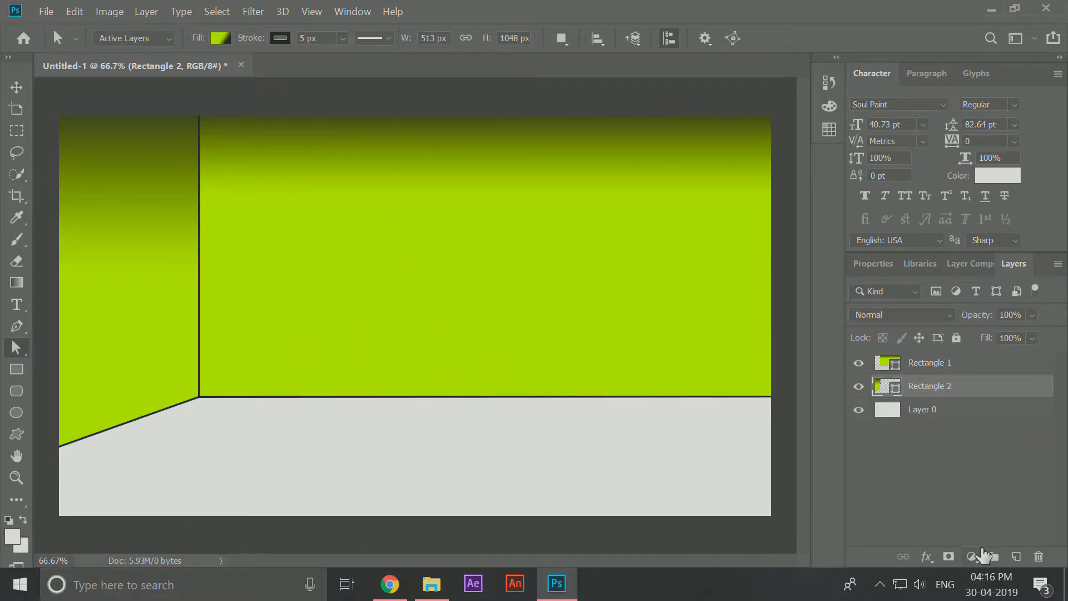
Step: Add a new layer beneath both walls and draw a floor rectangle about 2354 × 664 px across the canvas's lower half
click(1014, 558)
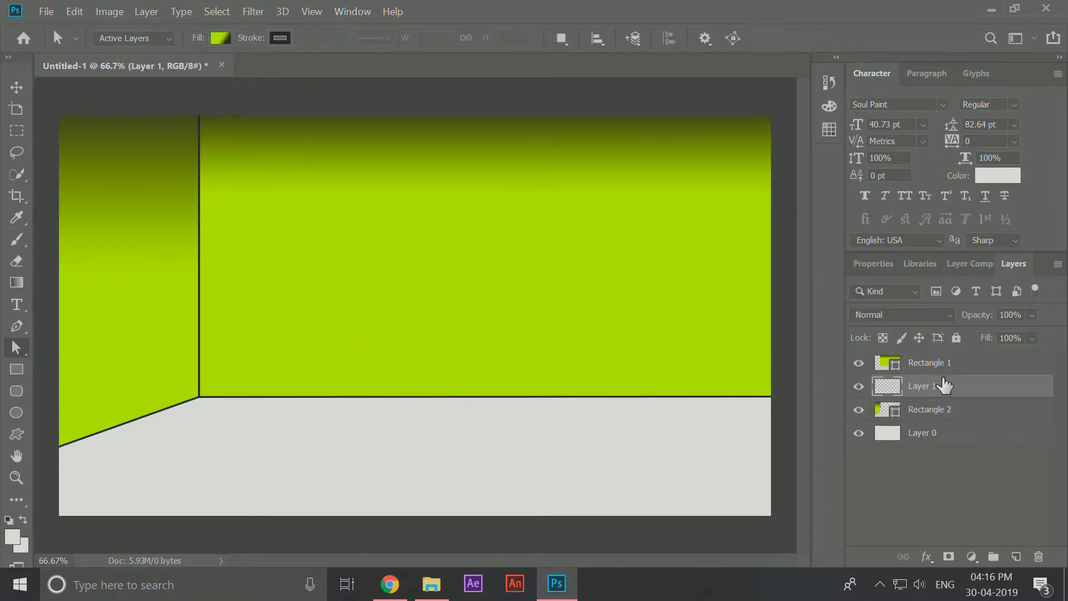
mouse_move(943, 384)
mouse_down()
mouse_move(943, 421)
mouse_move(921, 361)
mouse_move(944, 411)
mouse_up()
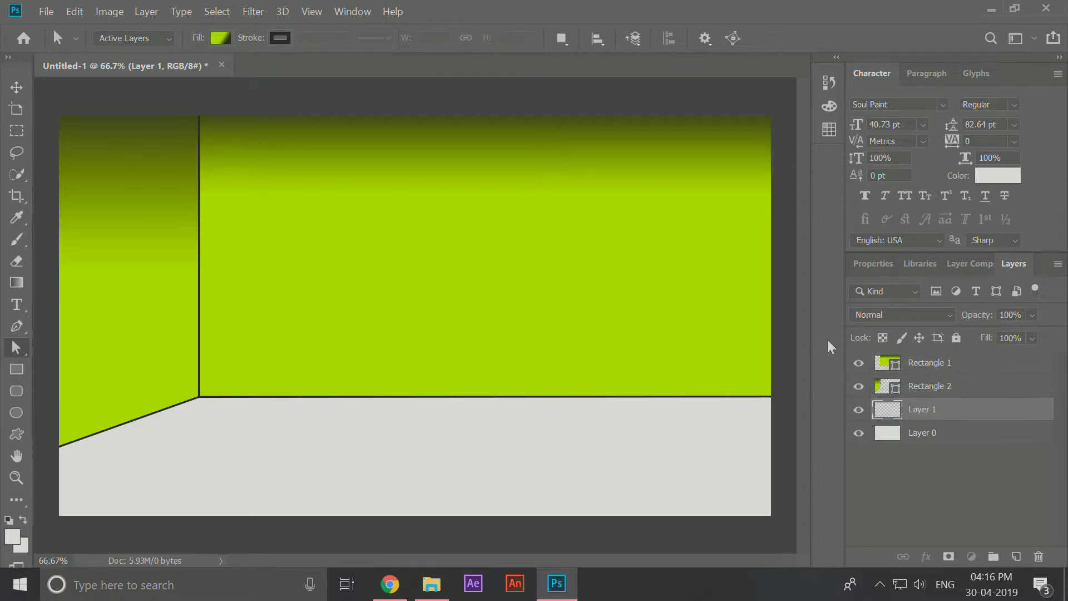
click(16, 370)
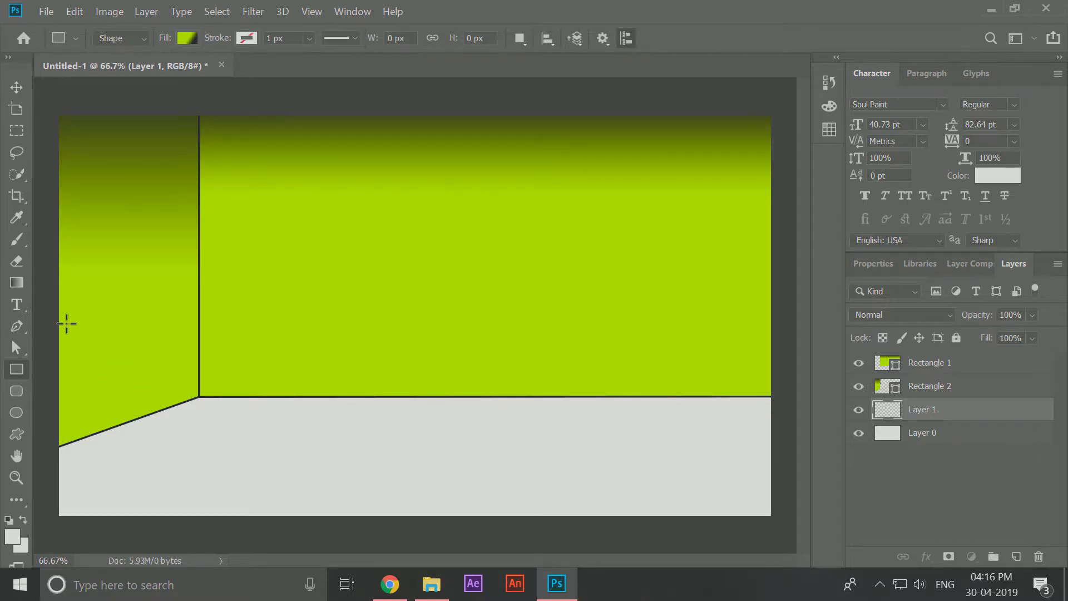
mouse_move(49, 315)
mouse_down()
mouse_move(1023, 566)
mouse_move(923, 562)
mouse_up()
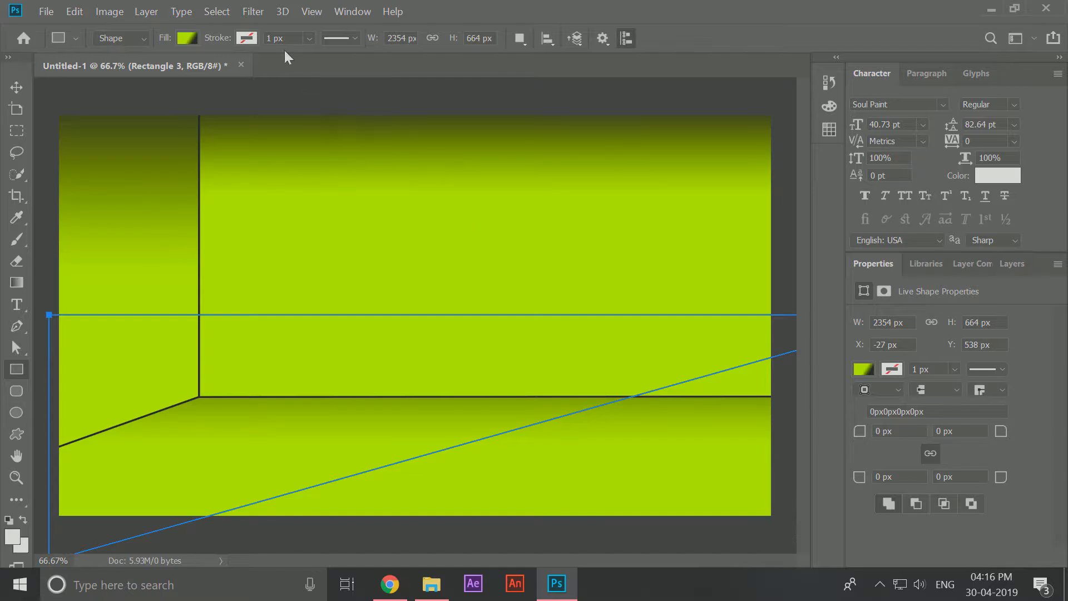
Step: Recolor the yellow-green stop of the floor's gradient to brown b46a00
click(187, 39)
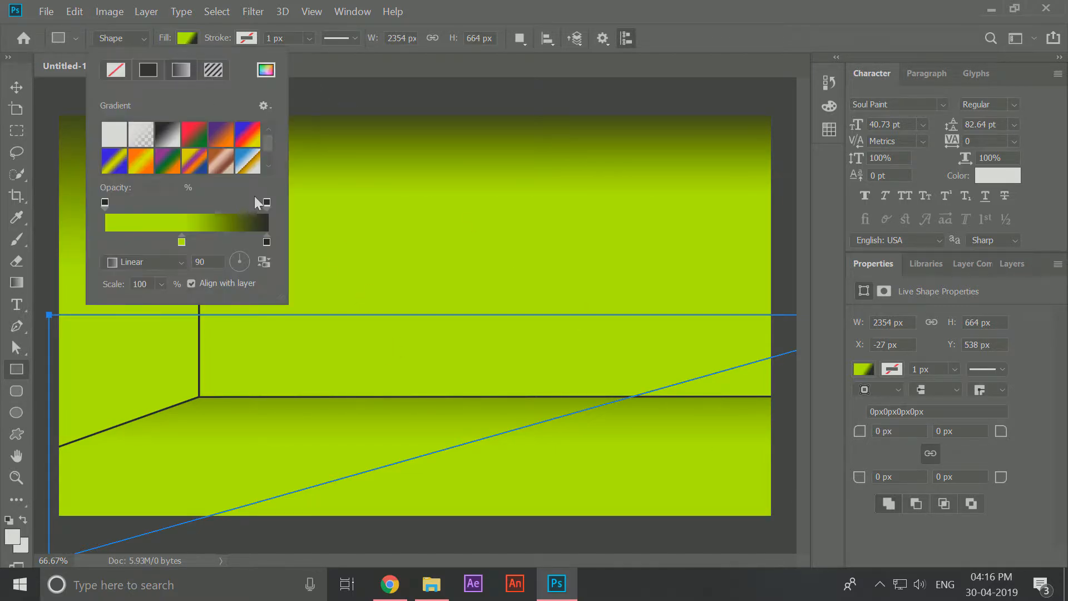
double_click(181, 241)
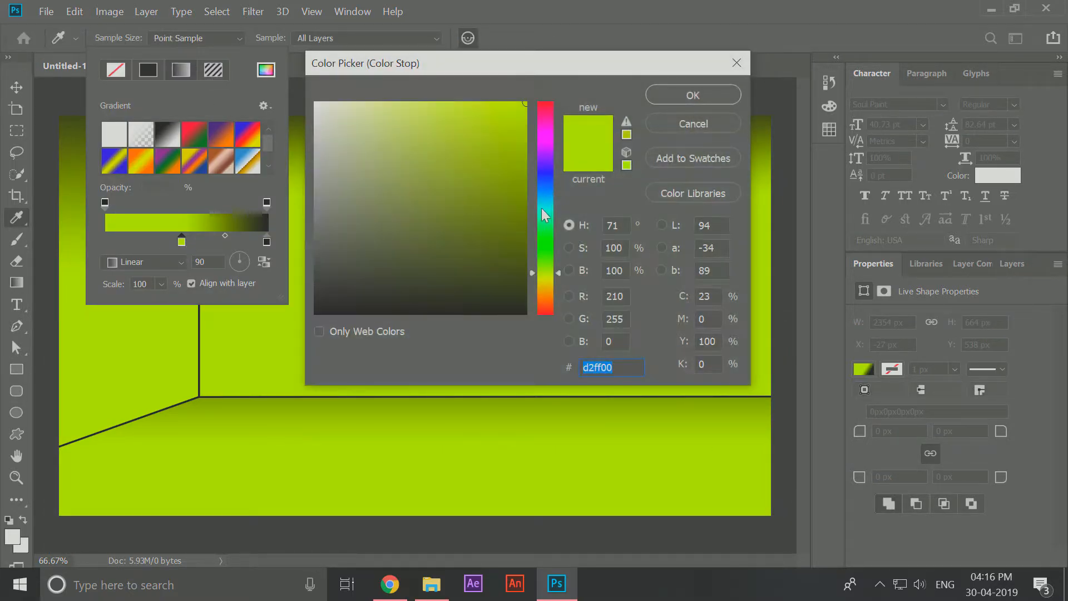
drag(543, 289, 543, 294)
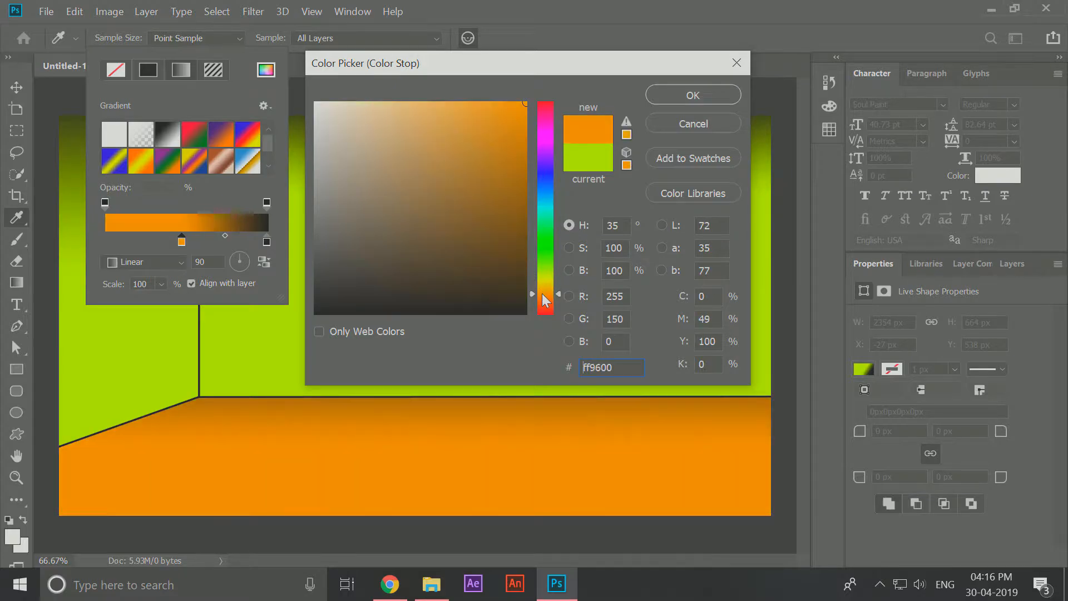
mouse_move(525, 104)
mouse_down()
mouse_move(535, 163)
mouse_move(545, 176)
mouse_move(551, 163)
mouse_up()
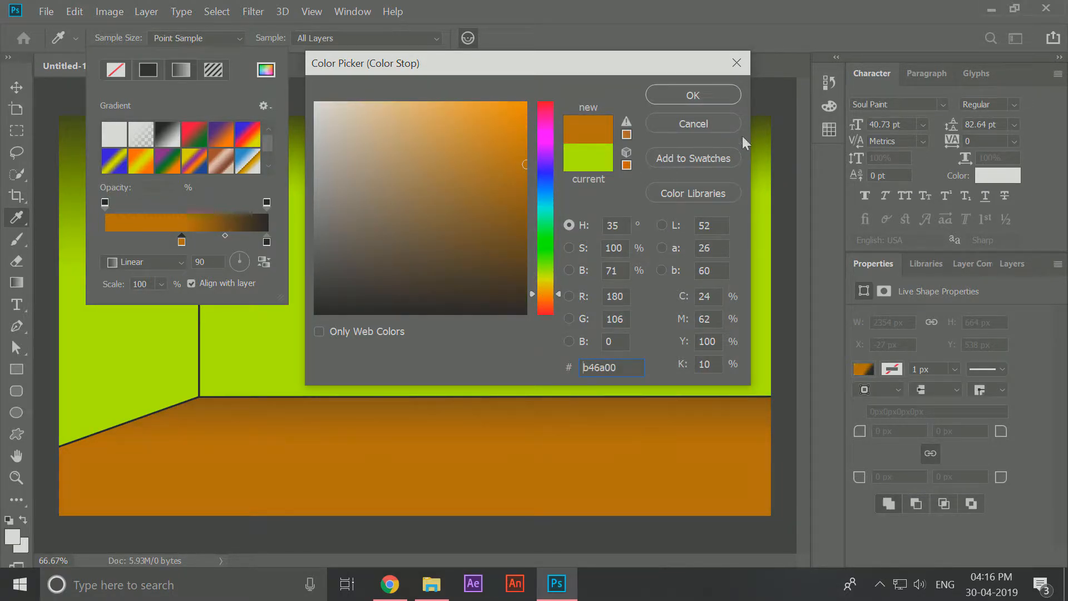
click(732, 98)
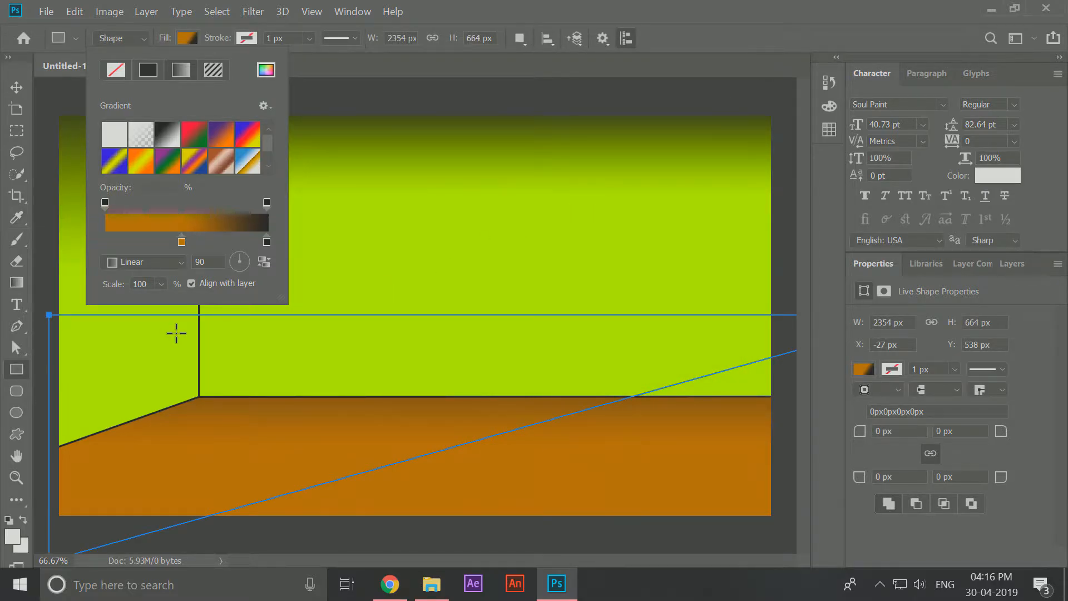
Step: Create a second brown gradient floor rectangle of 2354 × 664 px, placed slightly above the first one
click(304, 270)
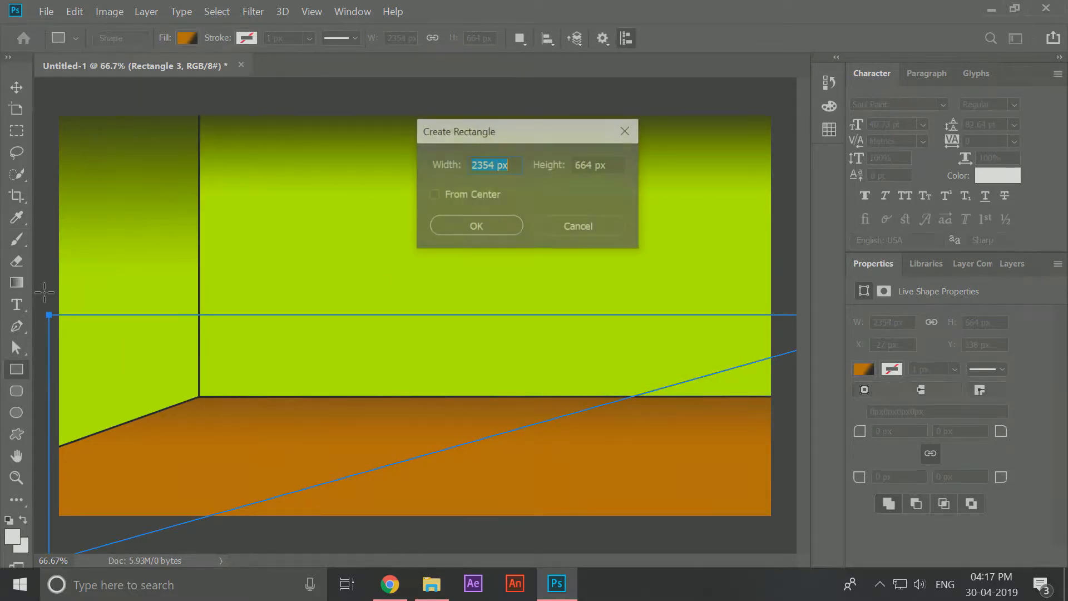
click(447, 235)
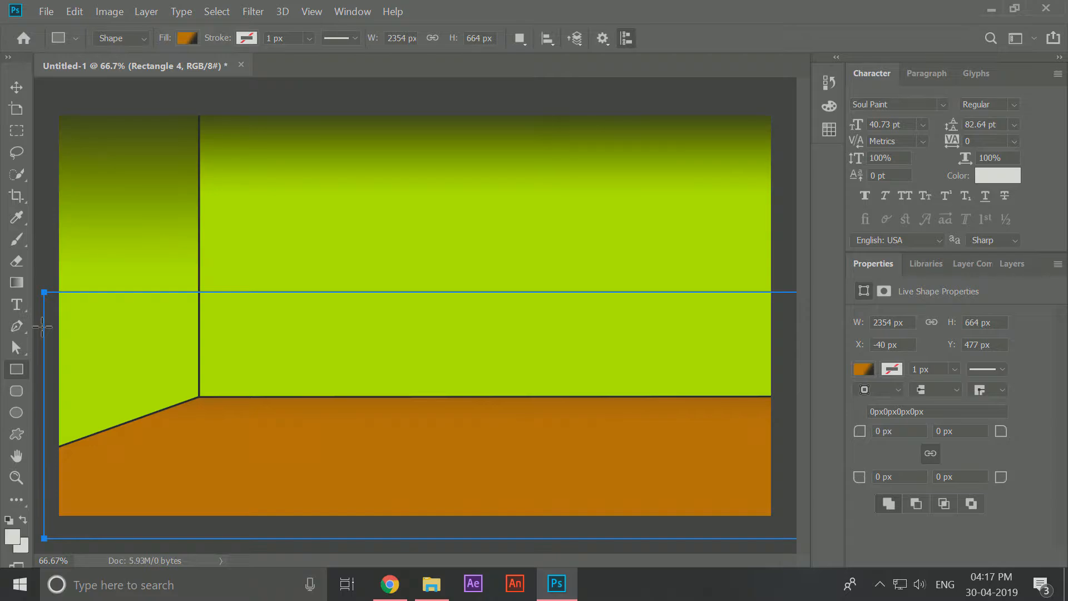
Step: Switch to File Explorer, browse the Stickmans And Prtotypes folder for room props and view the Predator Z35 monitor picture
click(431, 584)
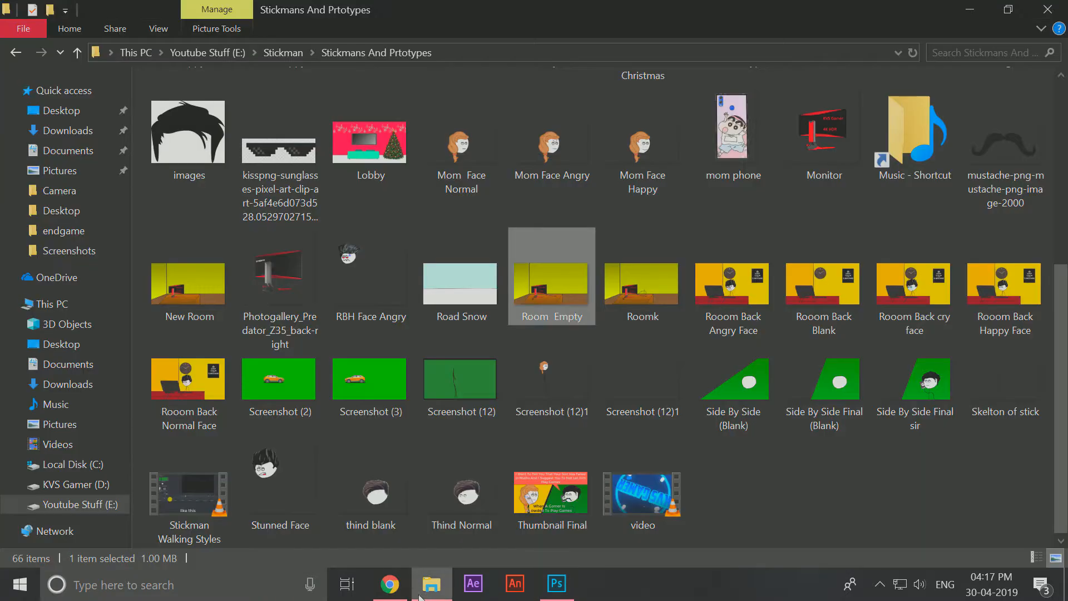
double_click(259, 292)
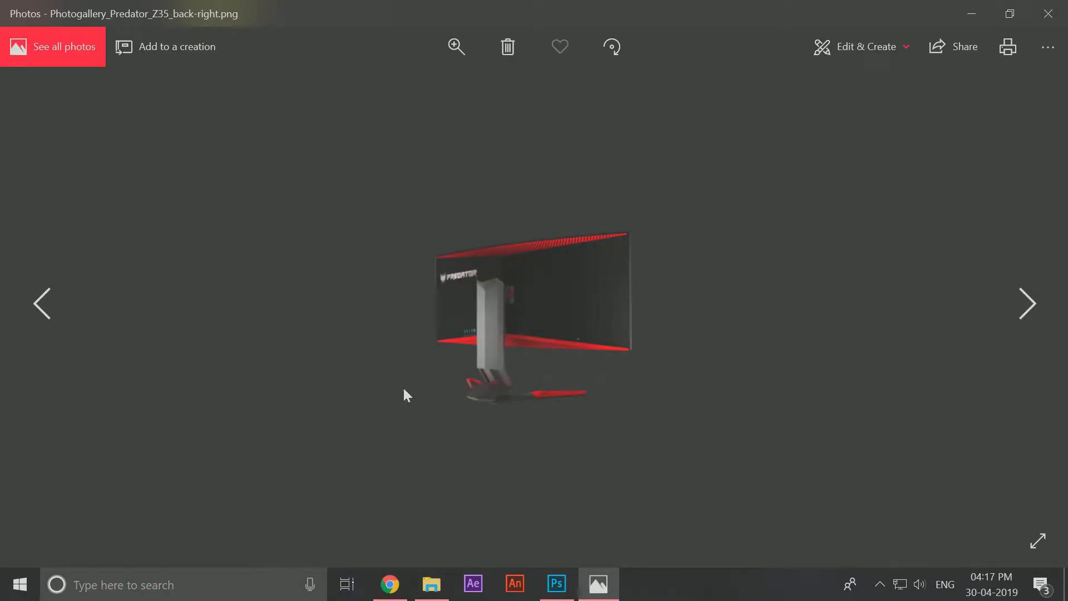
click(1048, 13)
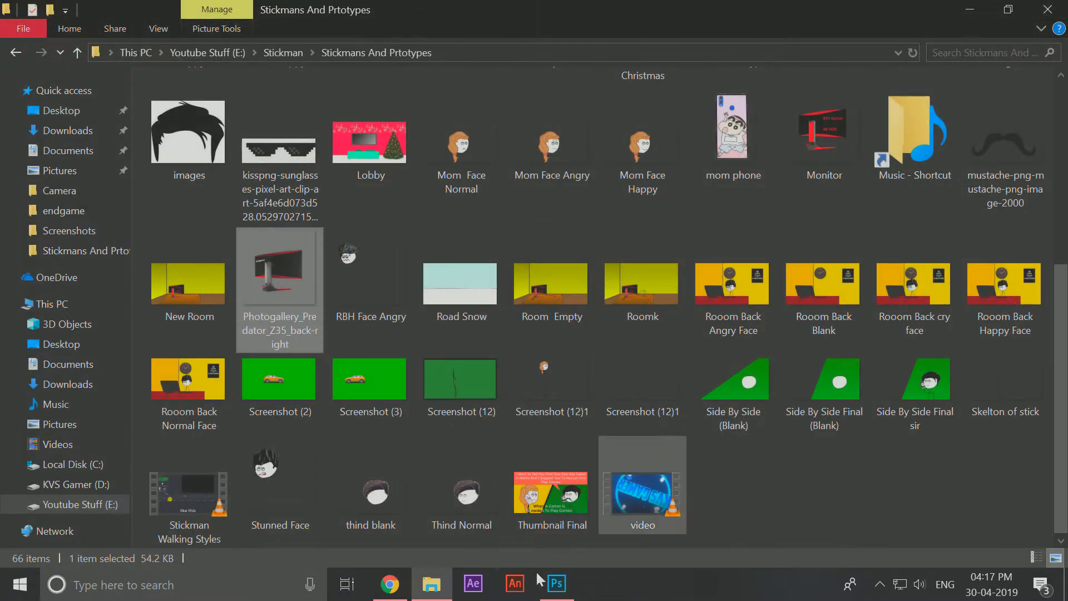
scroll(370, 528, up, 3)
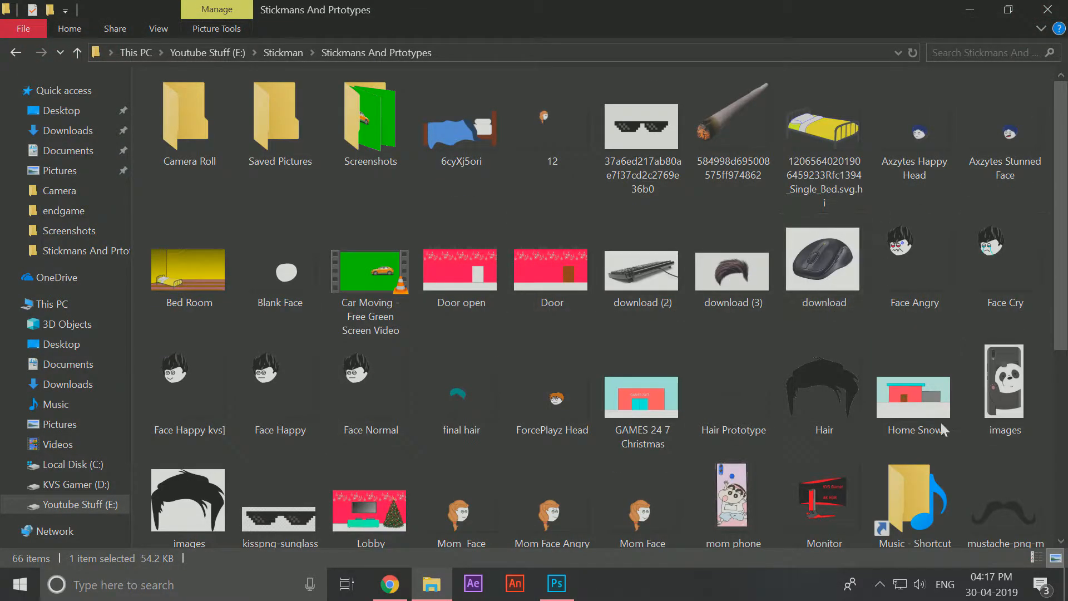
scroll(877, 449, down, 5)
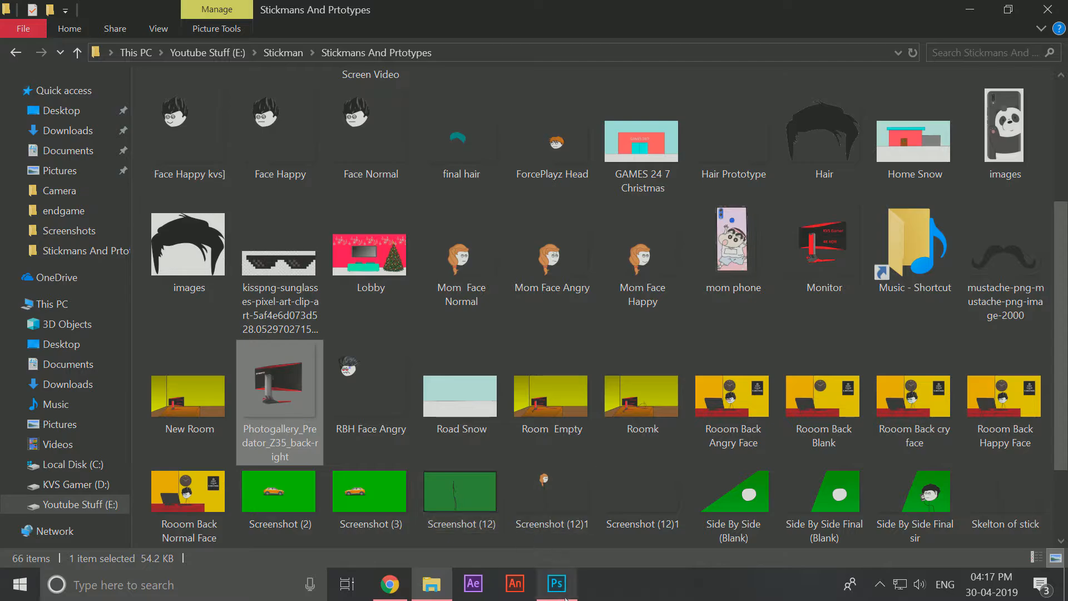
click(426, 584)
click(427, 585)
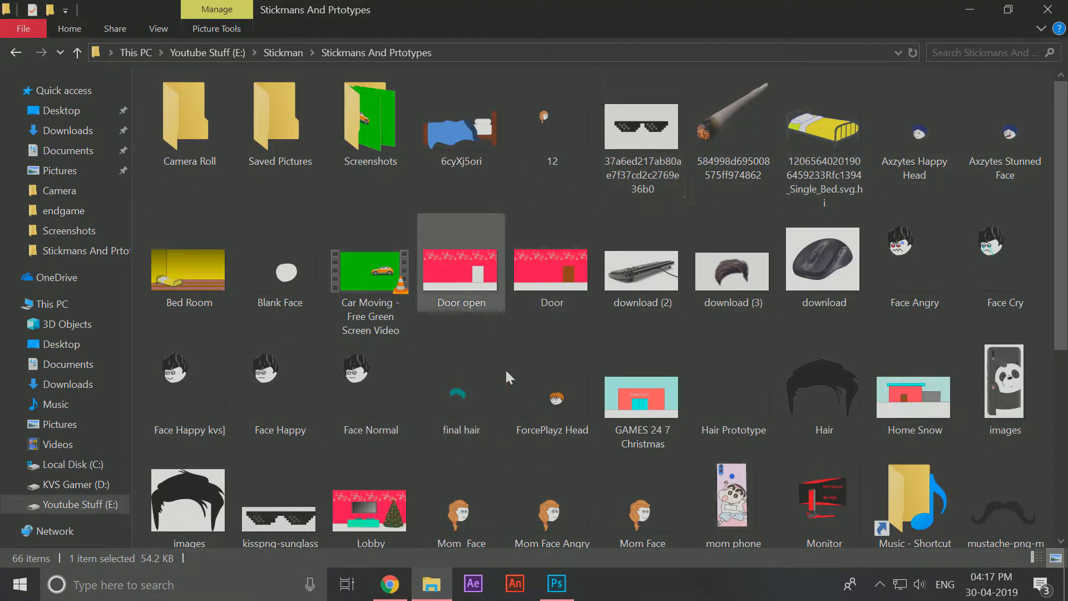
Step: Switch to Chrome, search Google for "animated monitor" in a new tab and close that tab
click(400, 588)
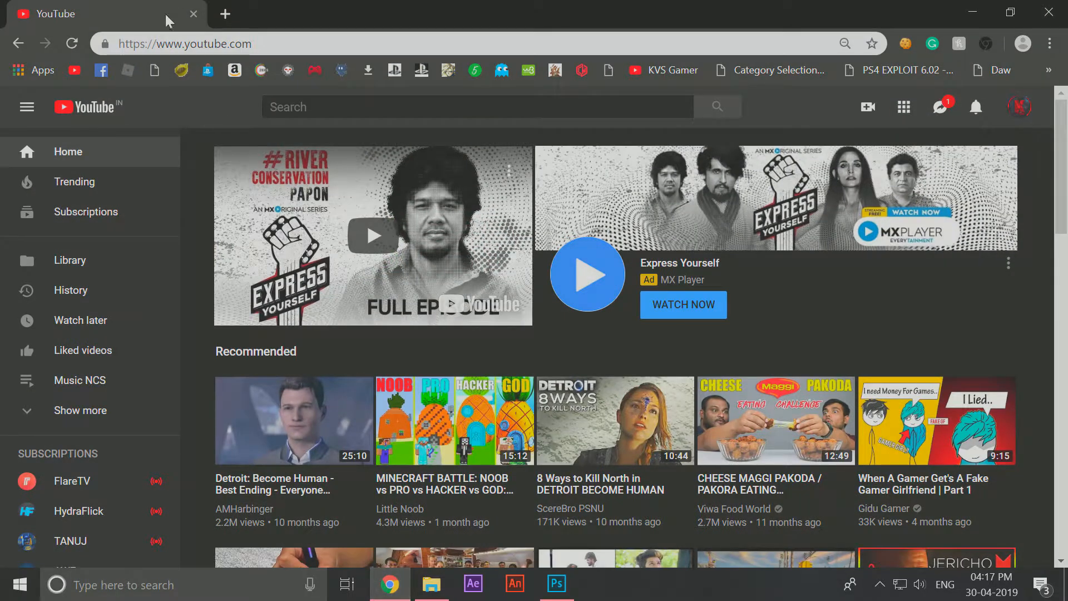
click(218, 14)
text(ani)
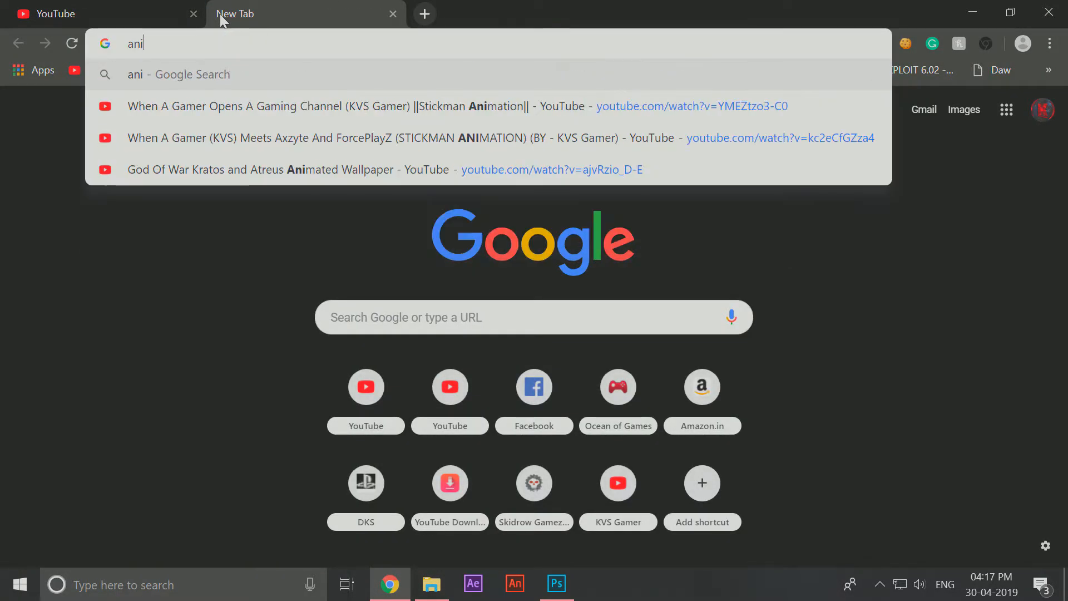
text(mated monitor)
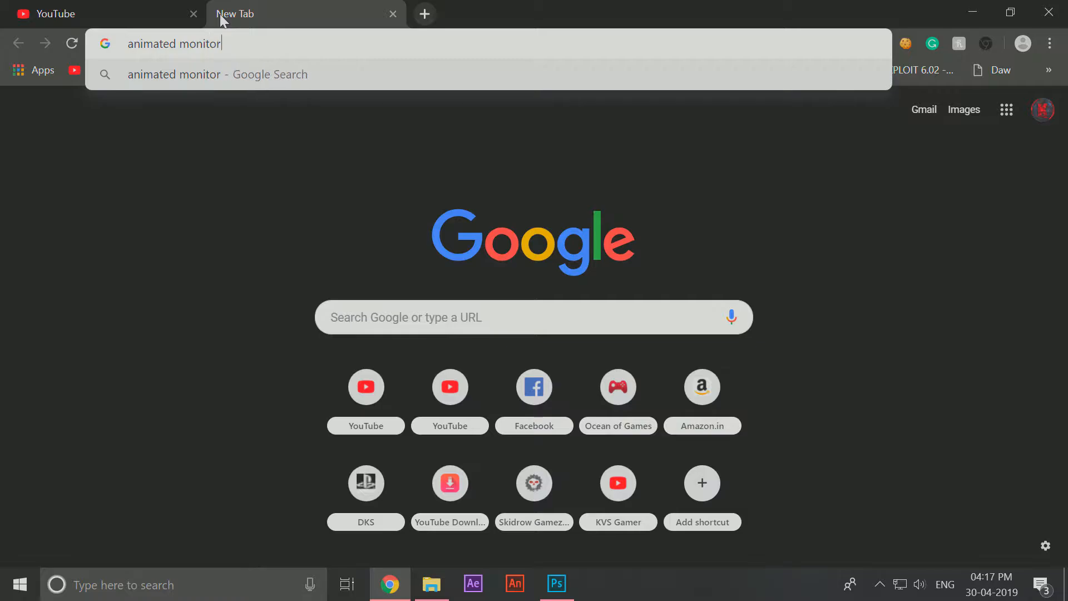
key(Return)
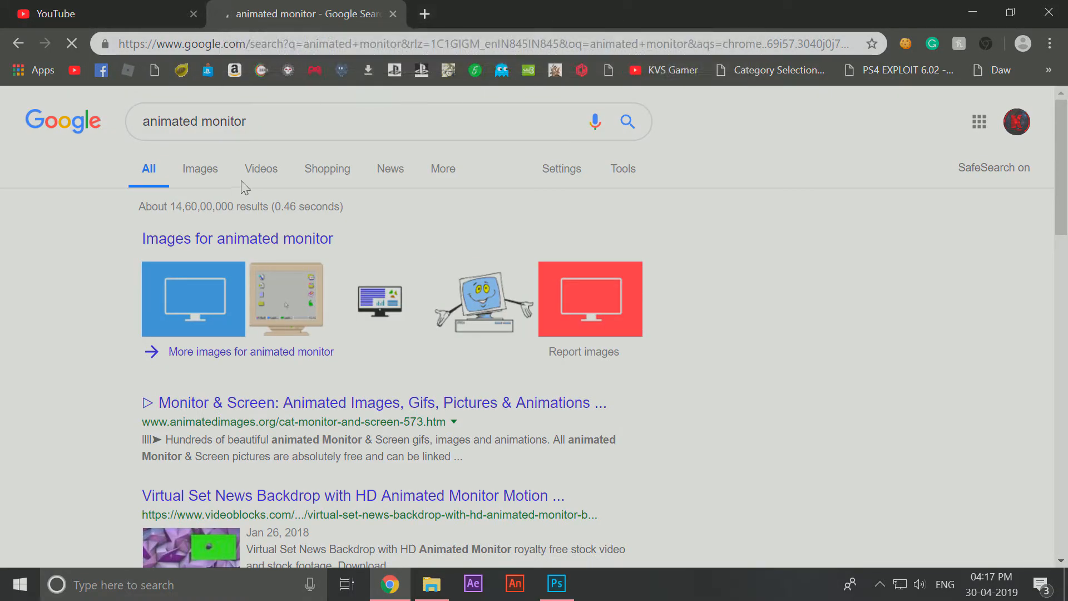
click(393, 14)
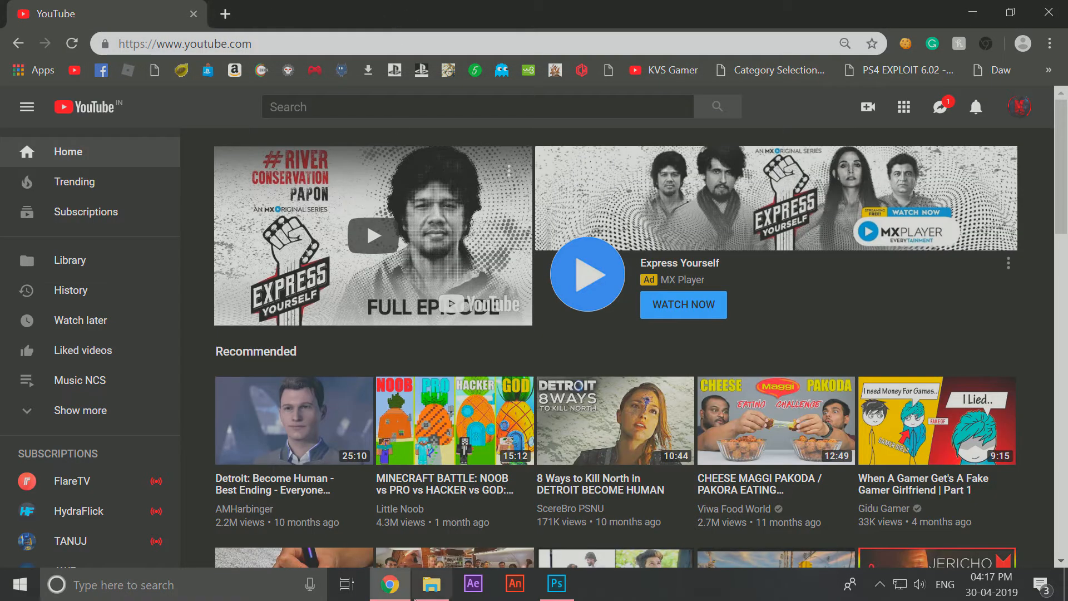
Step: Switch to File Explorer, browse the Stickmans And Prtotypes folder and view the drawn Monitor picture
click(429, 584)
scroll(410, 355, down, 5)
double_click(823, 139)
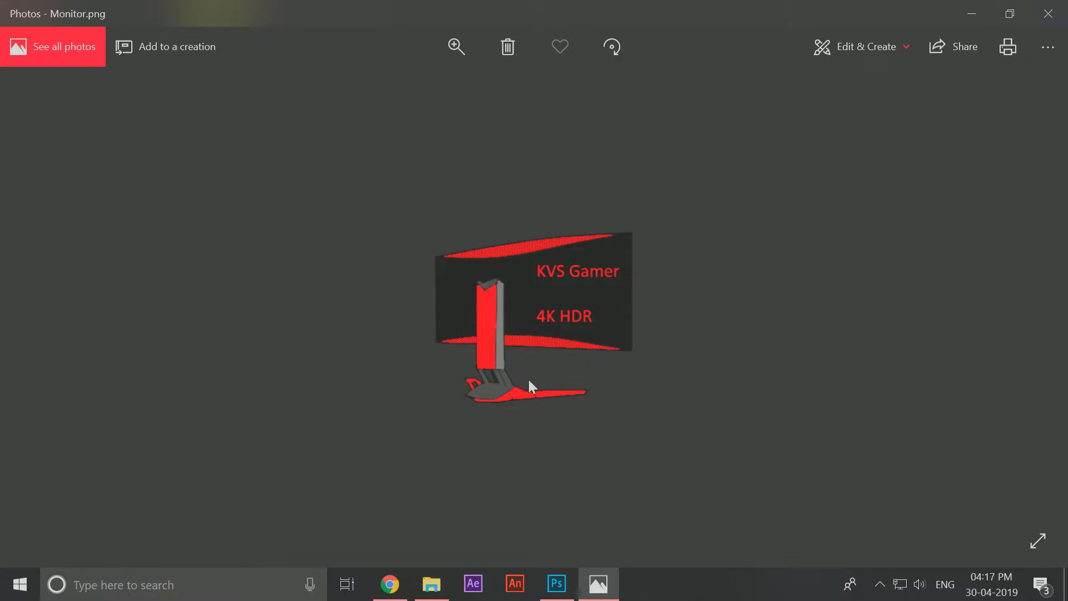
click(1048, 13)
scroll(763, 327, up, 3)
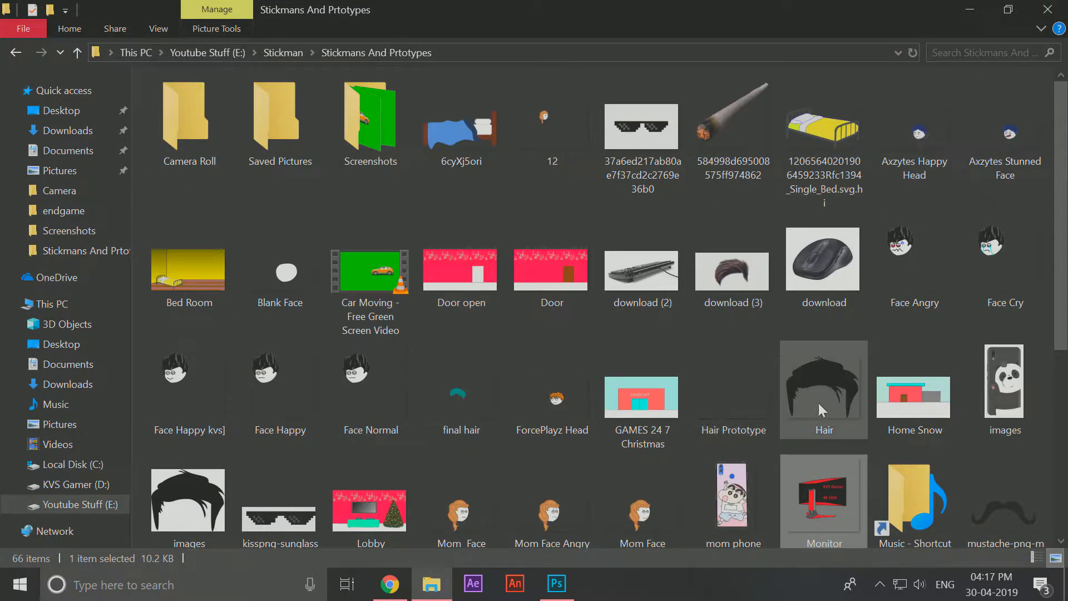
scroll(612, 343, down, 5)
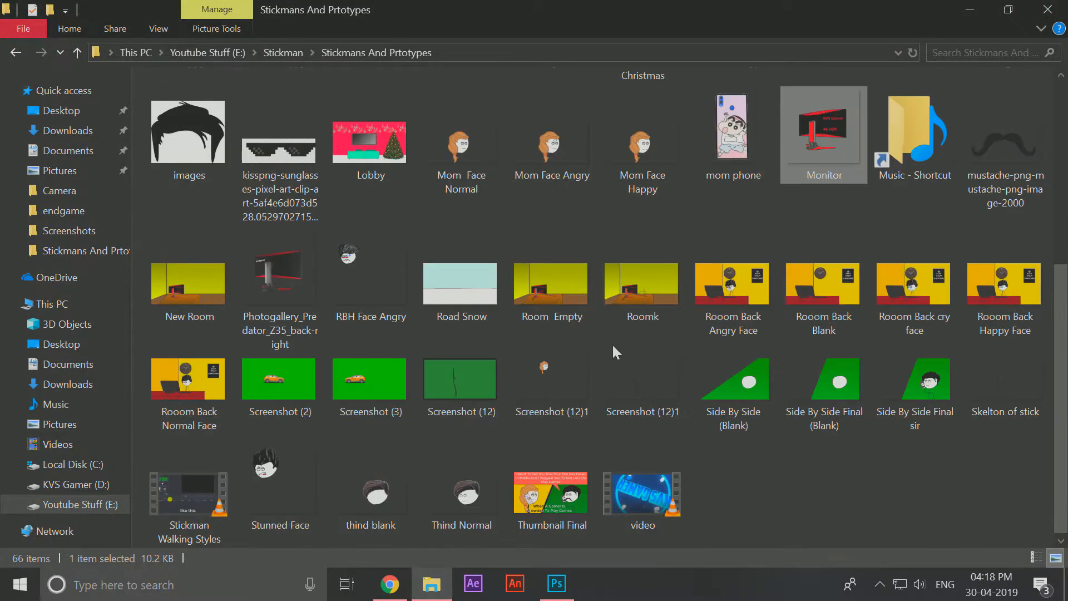
scroll(765, 370, up, 5)
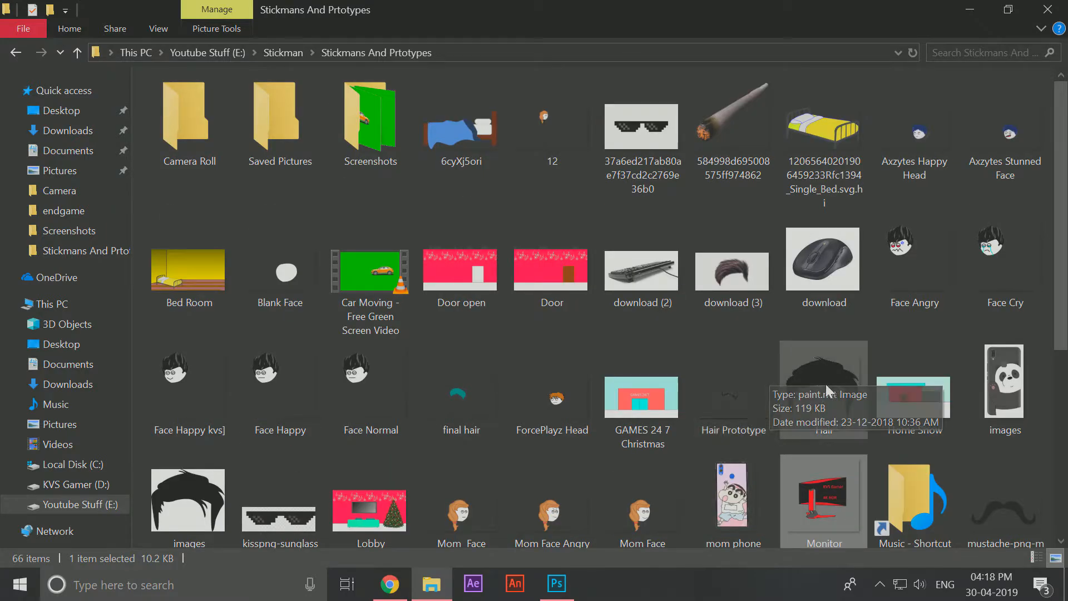
scroll(825, 382, down, 5)
double_click(823, 158)
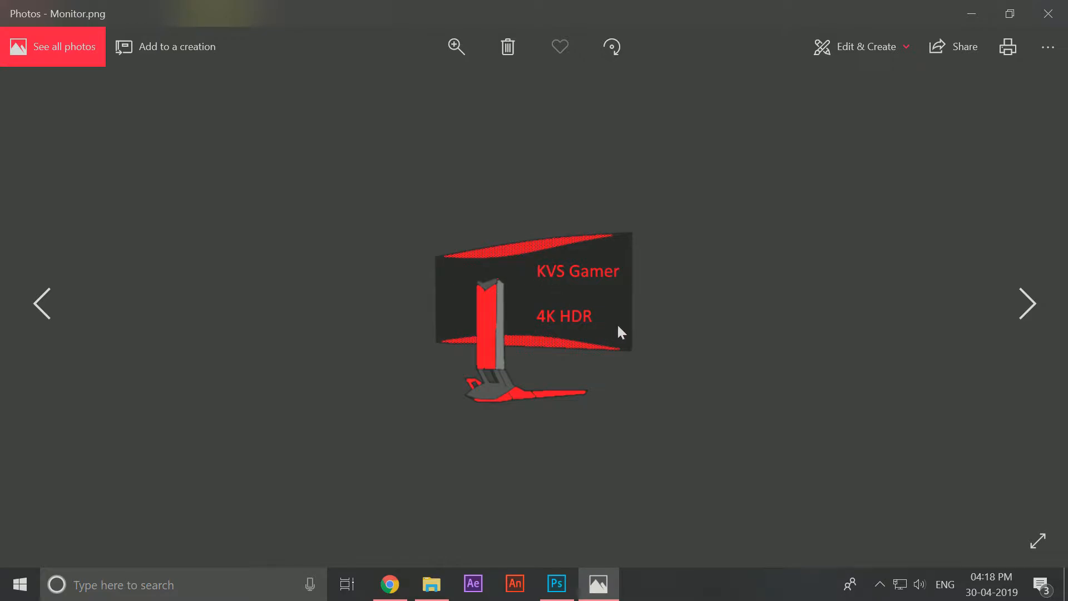
click(1048, 14)
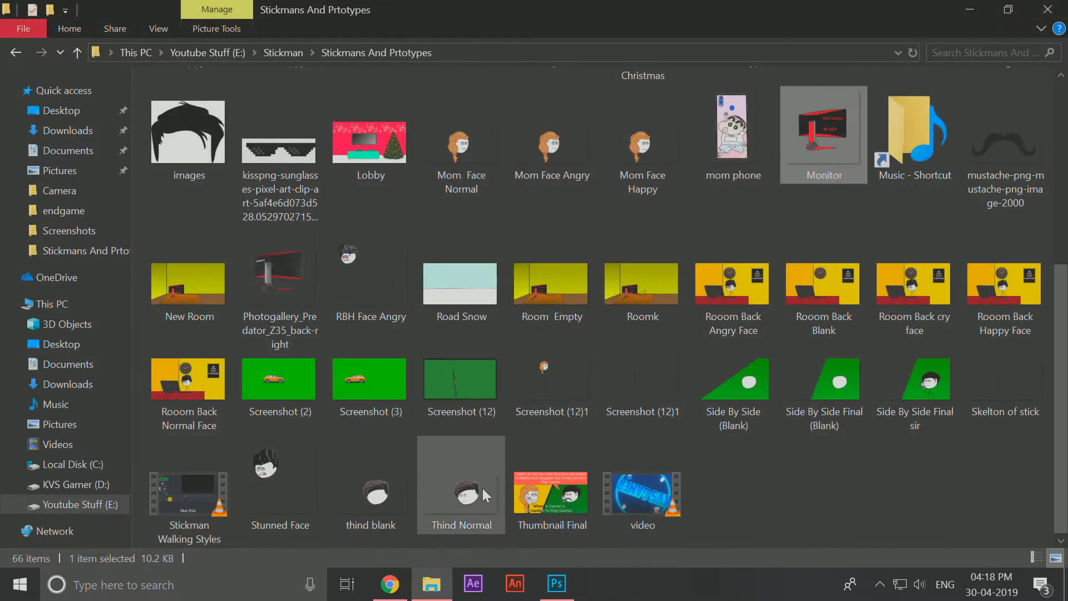
Step: Browse the folder for more room props and view the keyboard picture download (2) and the mouse picture download
scroll(351, 448, up, 3)
scroll(351, 445, up, 2)
scroll(353, 442, down, 5)
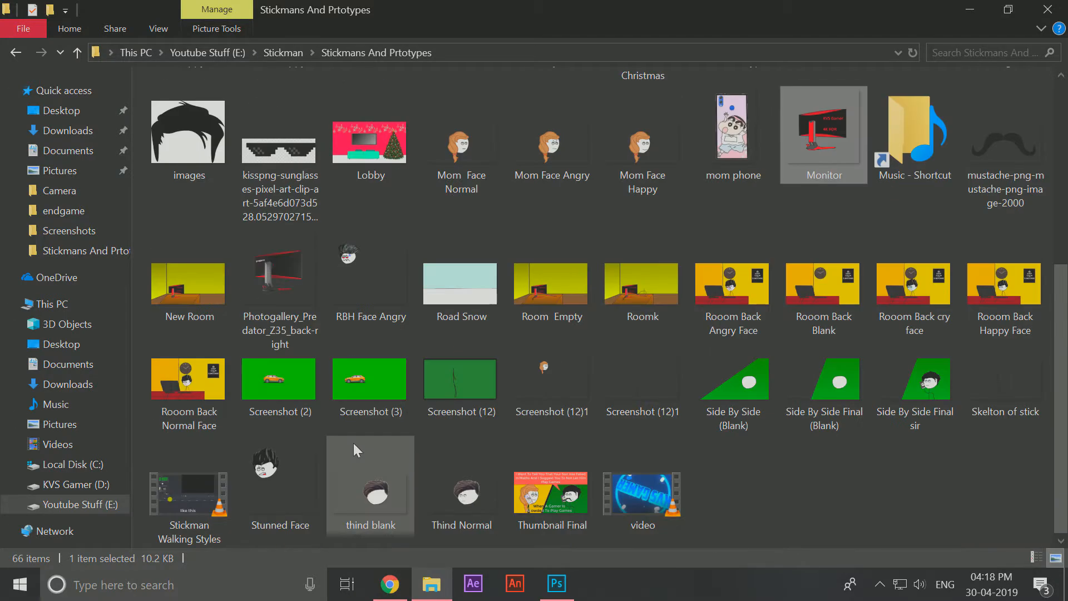
scroll(355, 444, up, 5)
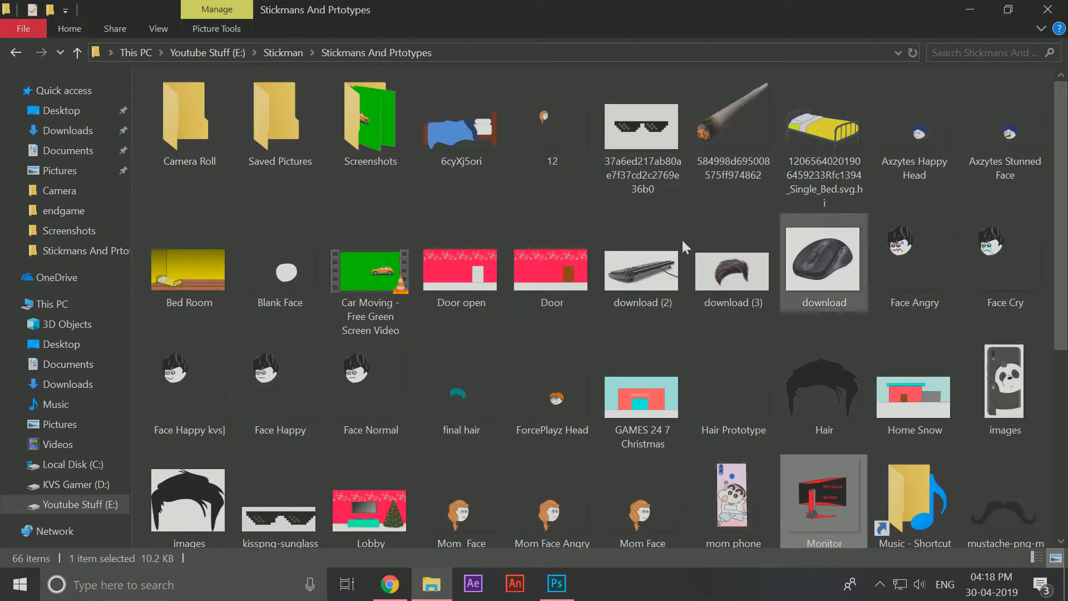
click(299, 131)
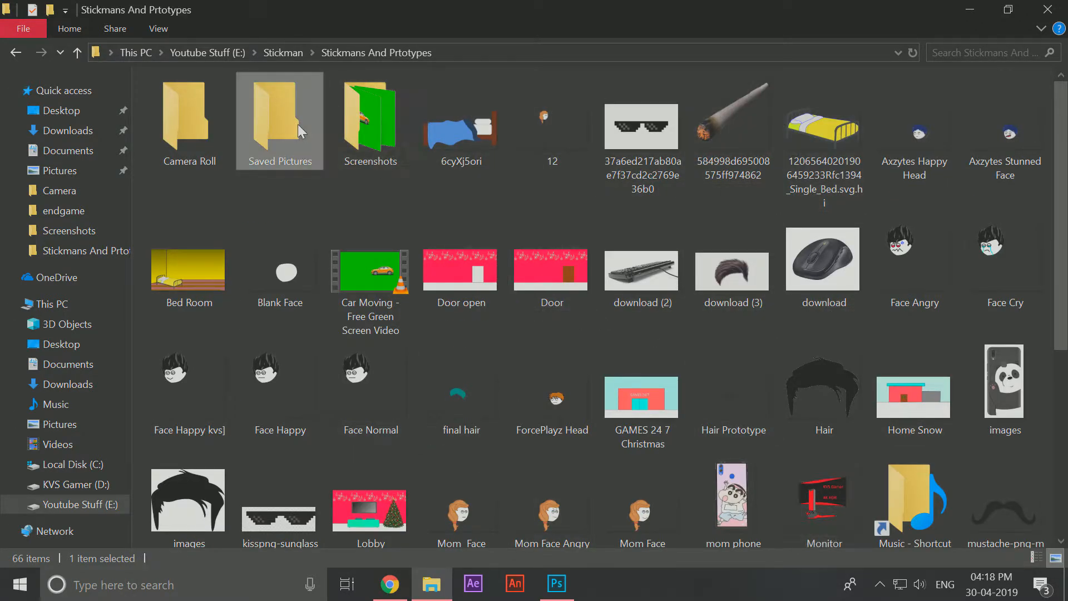
scroll(799, 495, down, 5)
click(902, 547)
scroll(651, 419, up, 5)
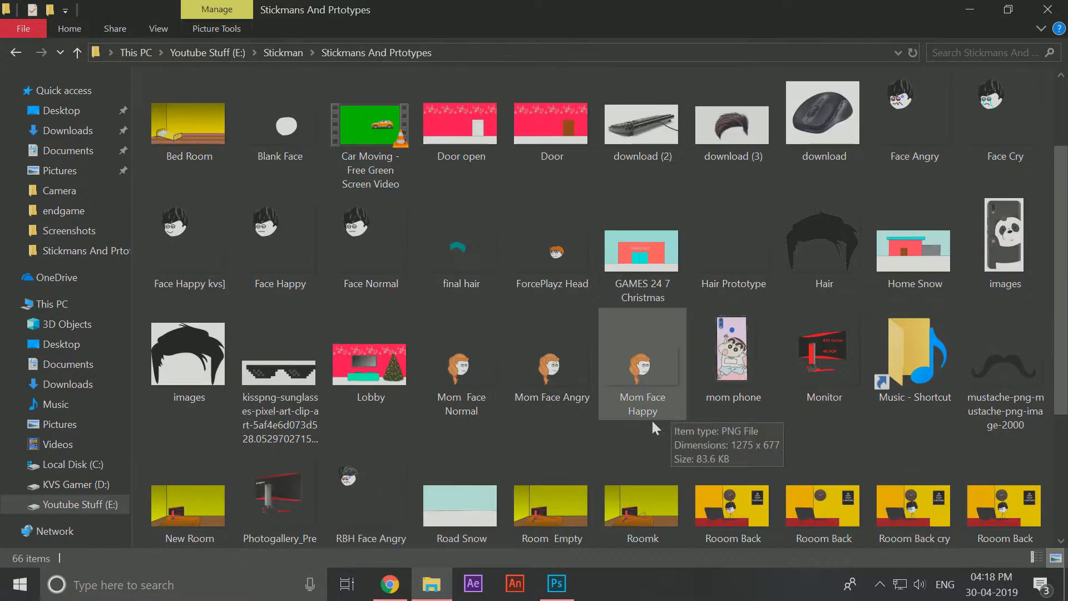
double_click(680, 303)
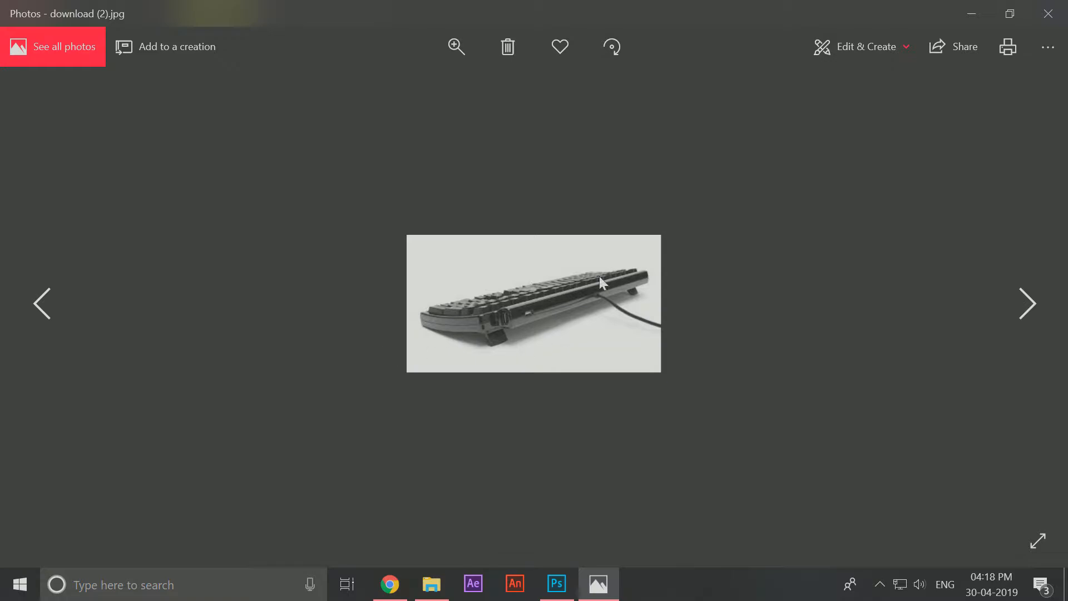
click(1047, 13)
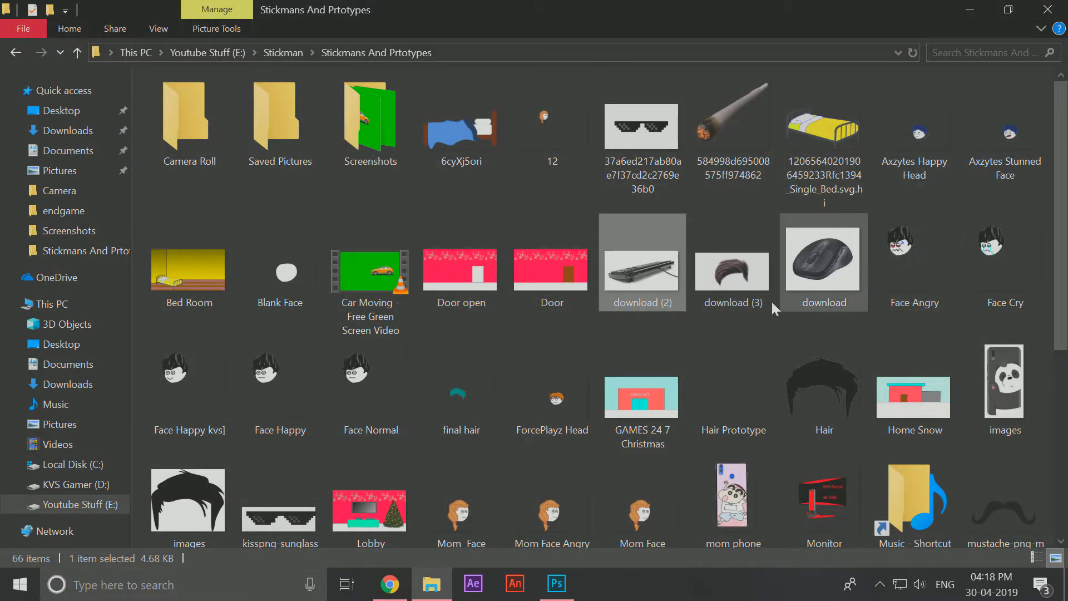
double_click(624, 276)
click(1048, 10)
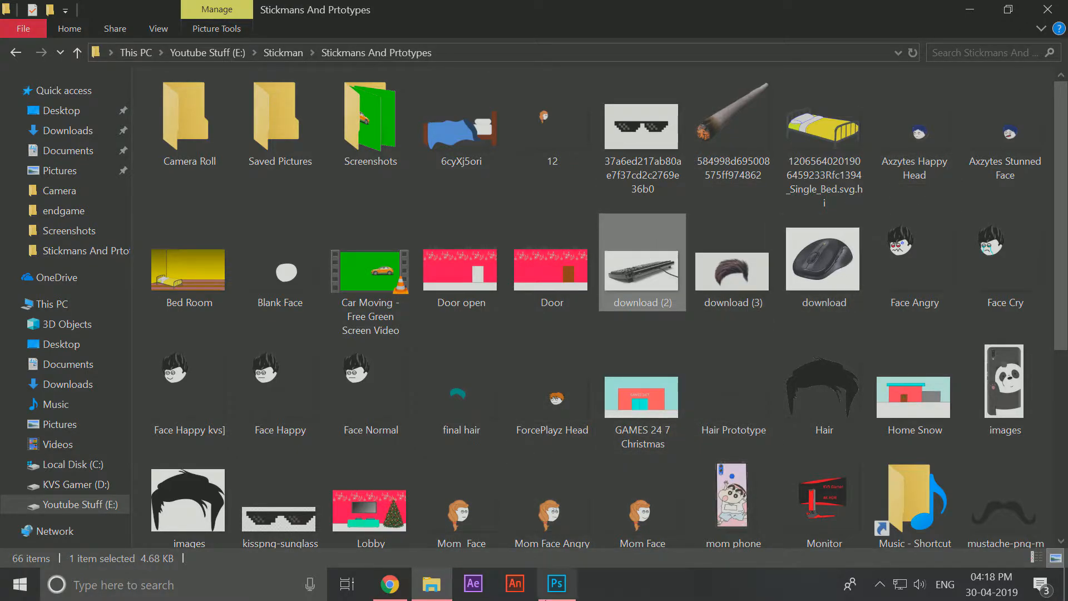
double_click(814, 262)
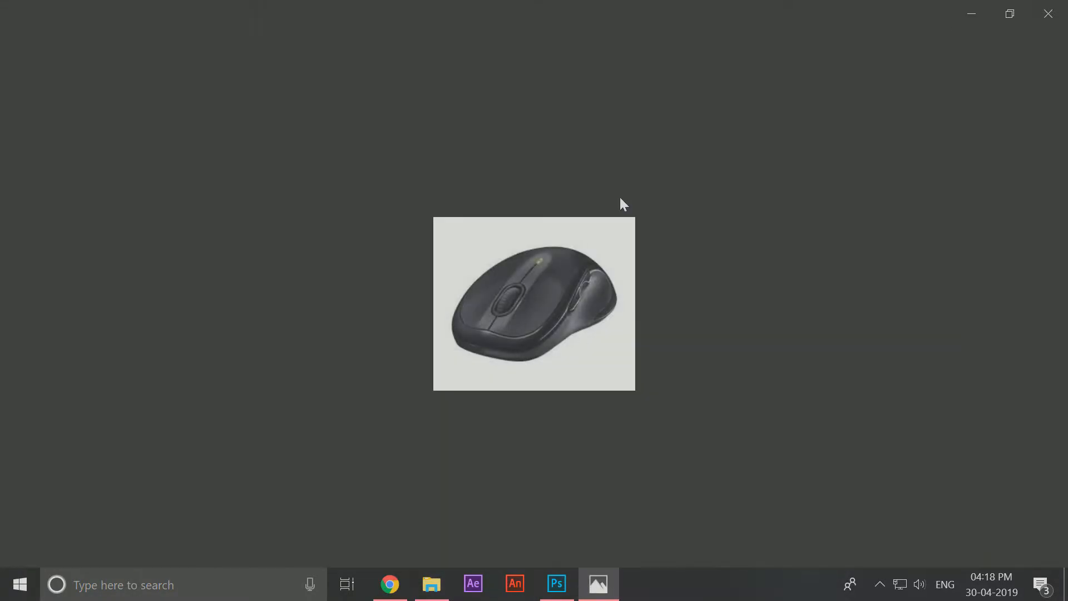
click(1048, 14)
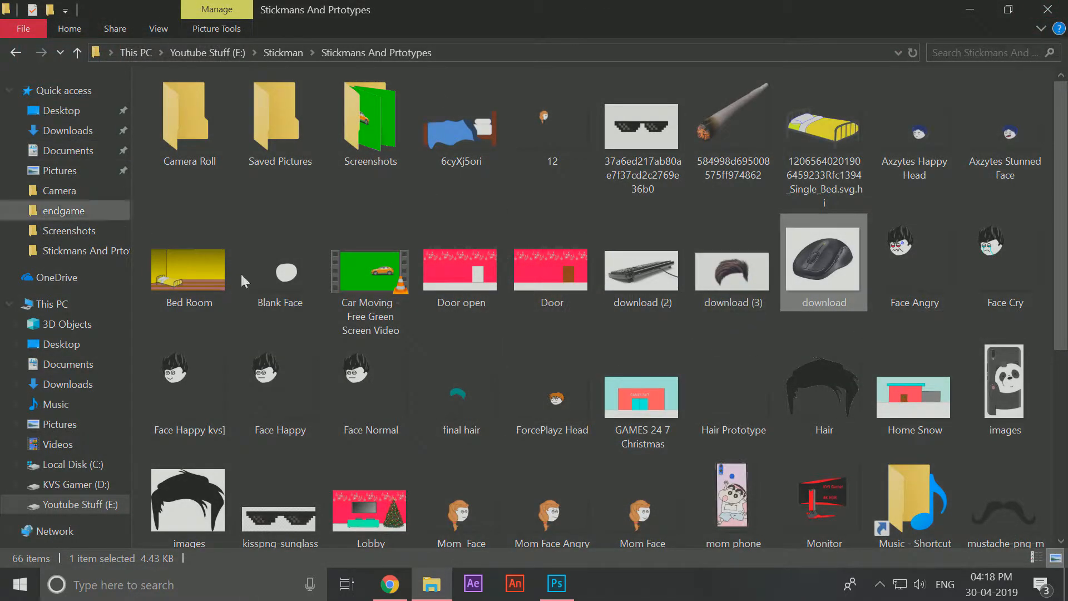
Step: View the Room Empty picture and examine its desk with the monitor, mouse and keyboard up close
scroll(412, 489, down, 5)
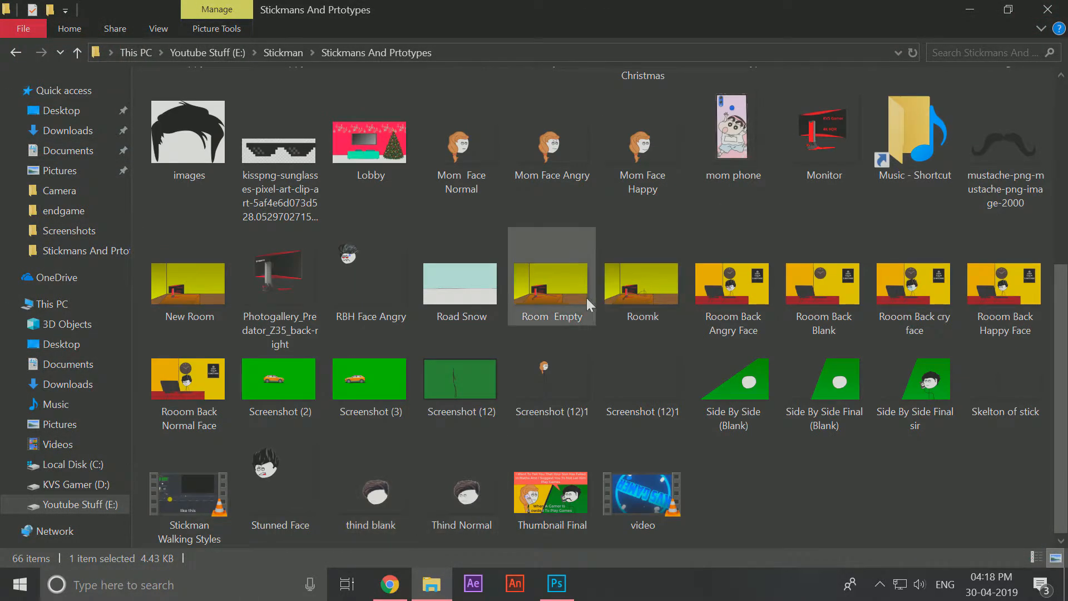
double_click(570, 305)
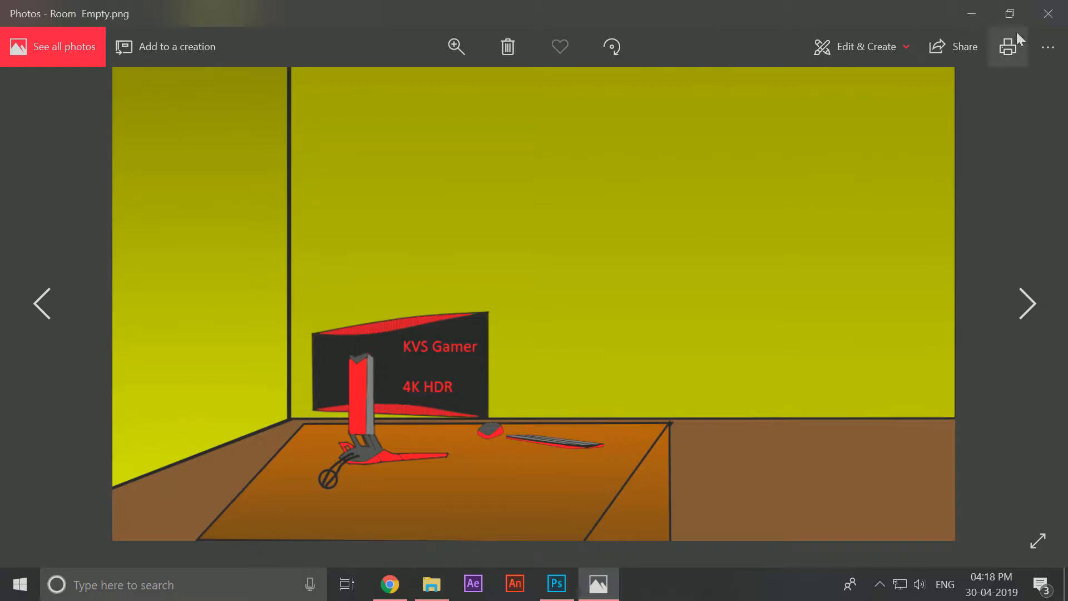
click(1047, 46)
click(706, 290)
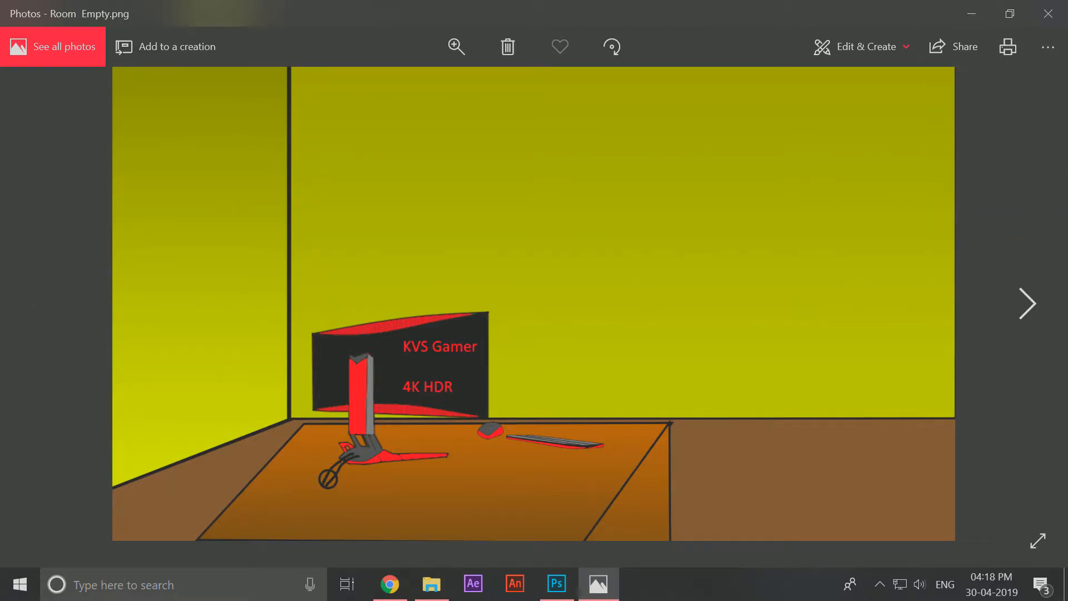
scroll(639, 423, up, 4)
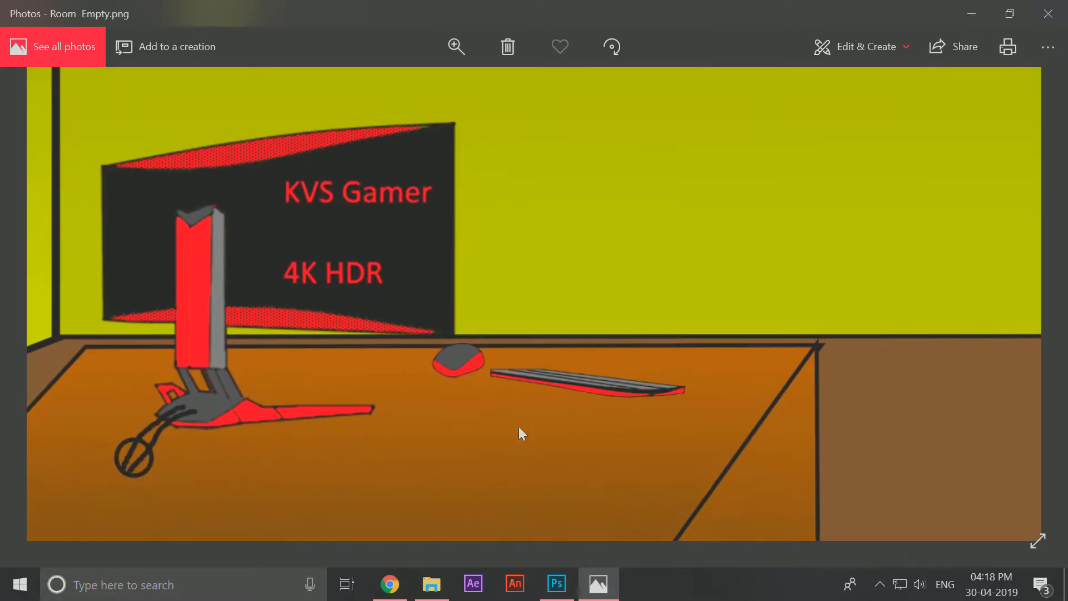
drag(519, 427, 486, 334)
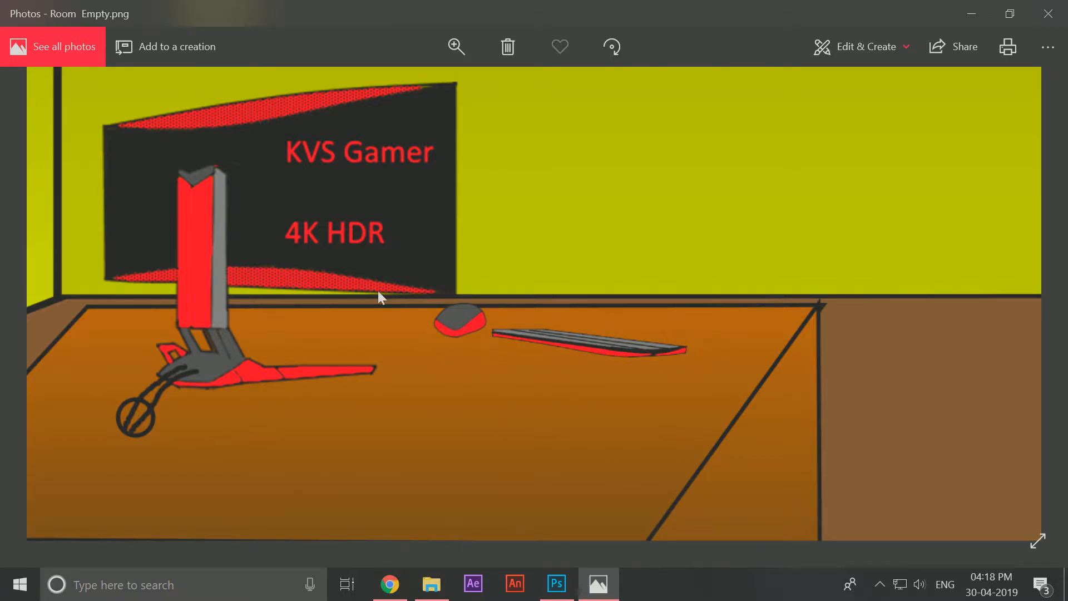
click(1048, 14)
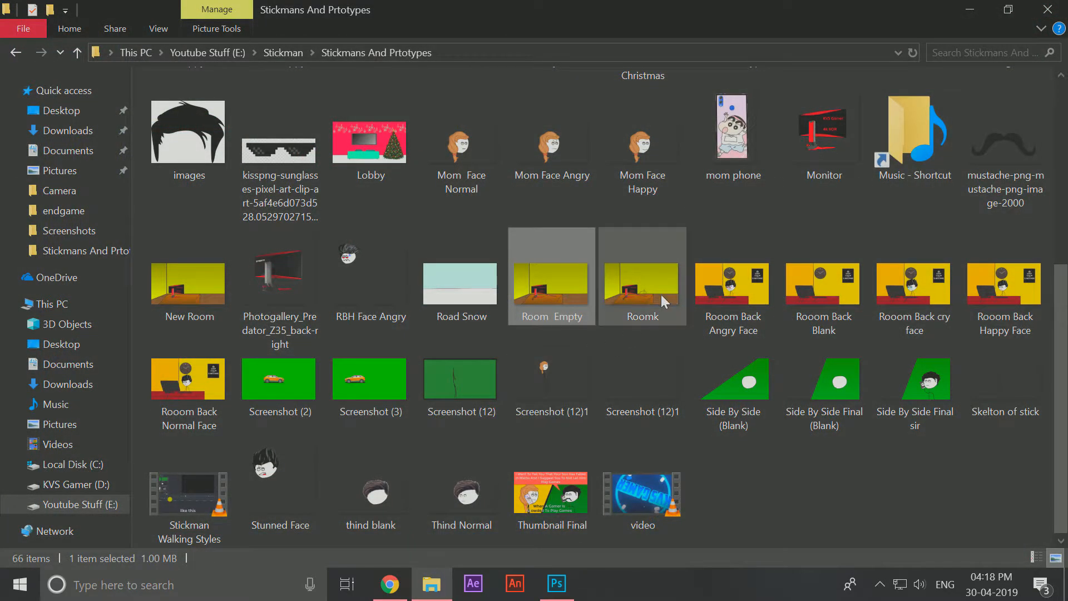
Step: Switch to Photoshop, add a new layer above Rectangle 1 and open the colour of the fill gradient's green stop
click(556, 583)
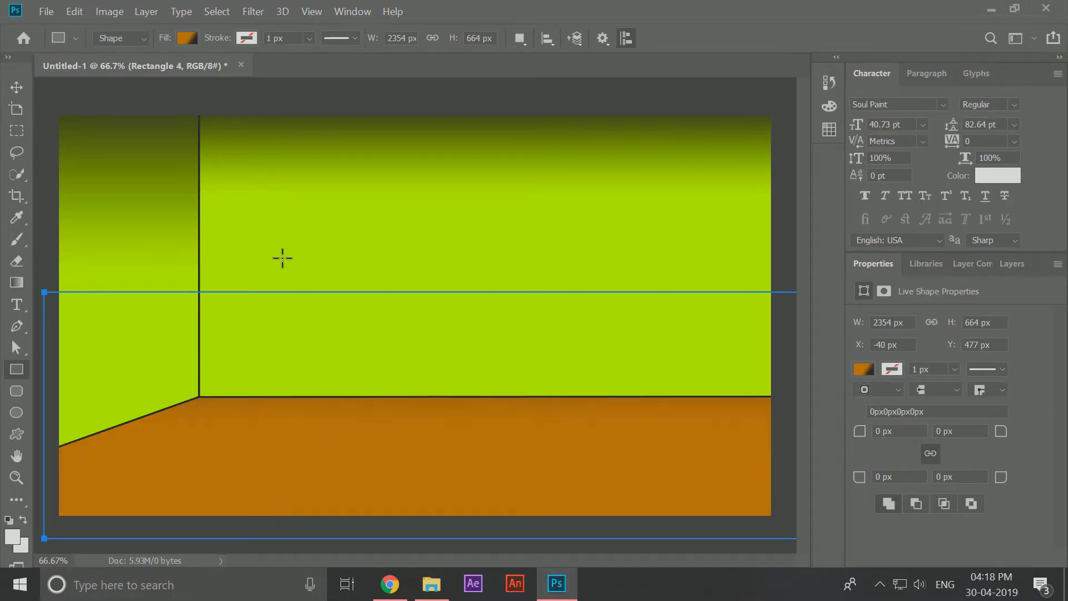
click(1007, 263)
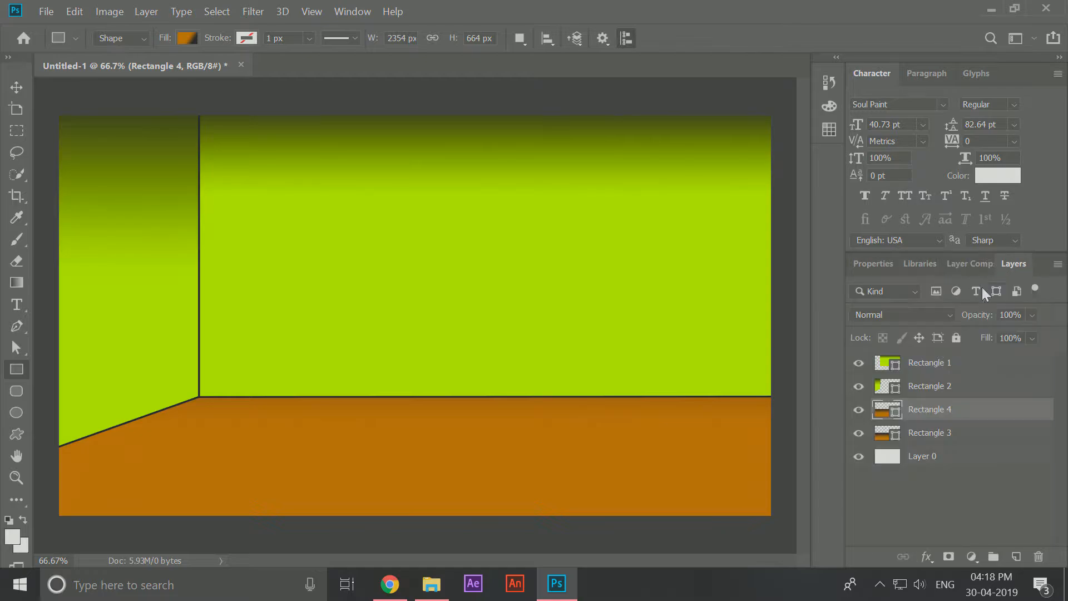
click(1016, 557)
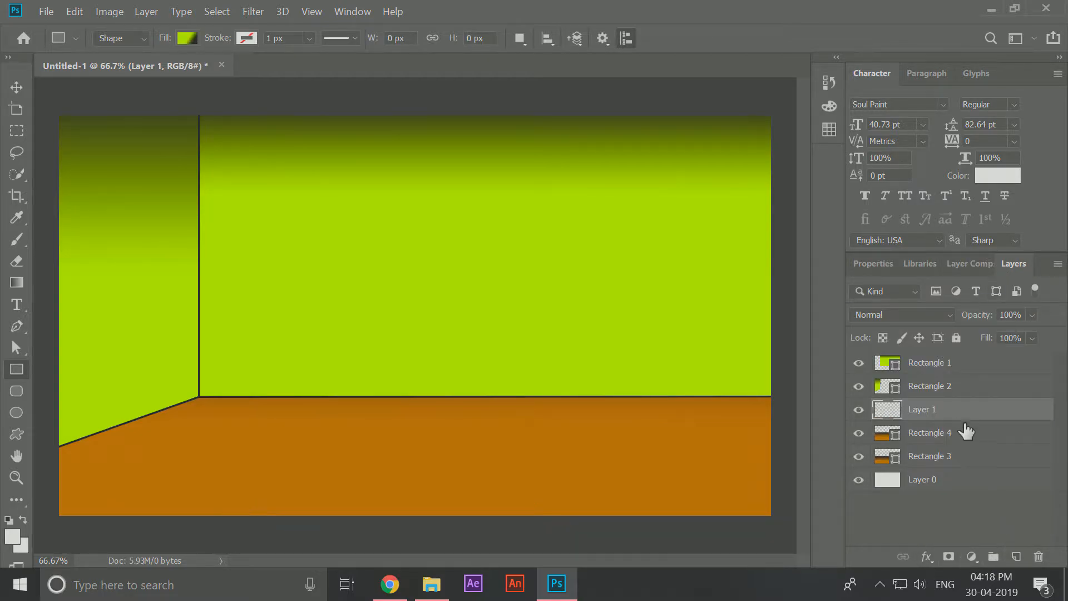
drag(959, 410, 960, 358)
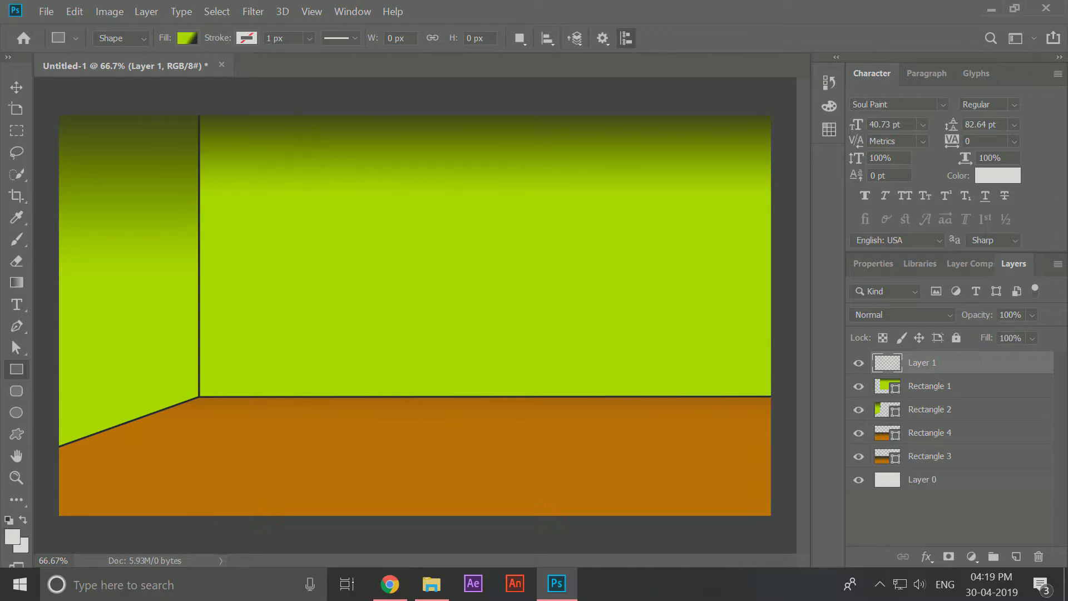
click(195, 38)
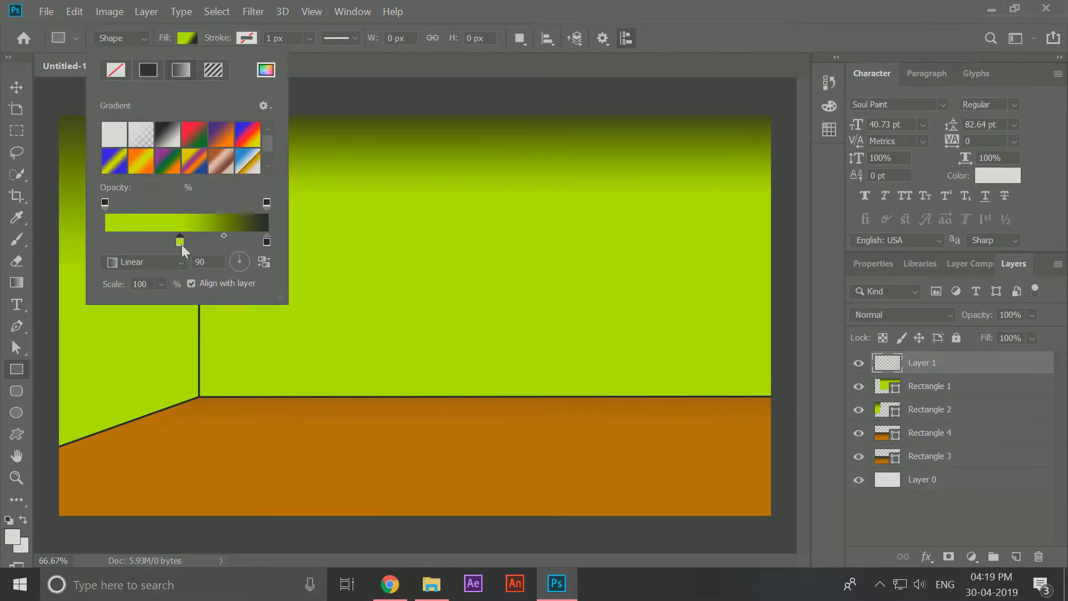
double_click(180, 242)
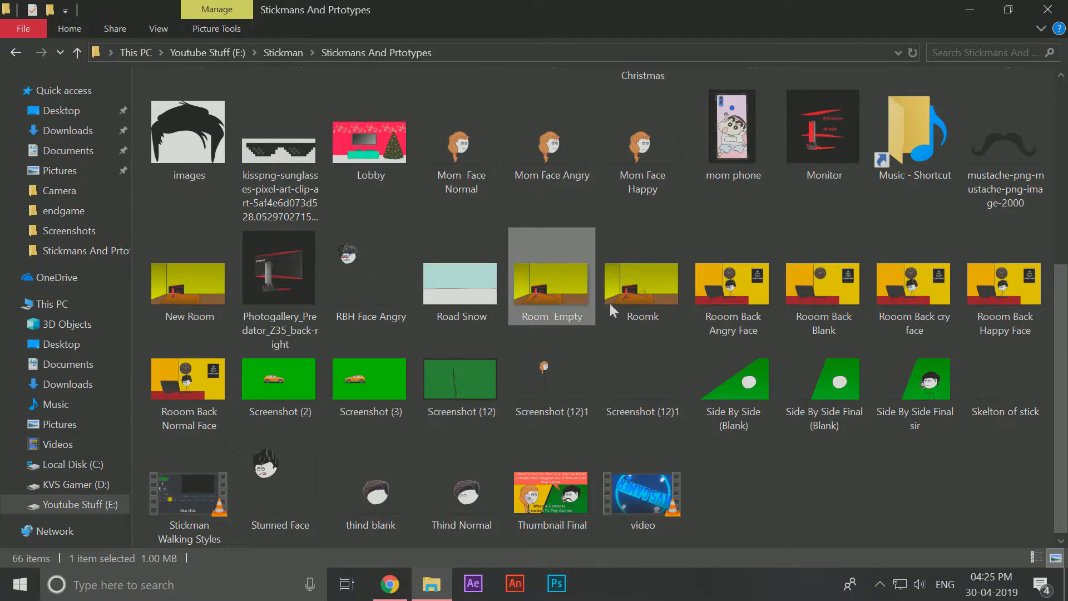
Step: View the finished room pictures Room Empty and Roomk from the Stickmans And Prtotypes folder
double_click(571, 312)
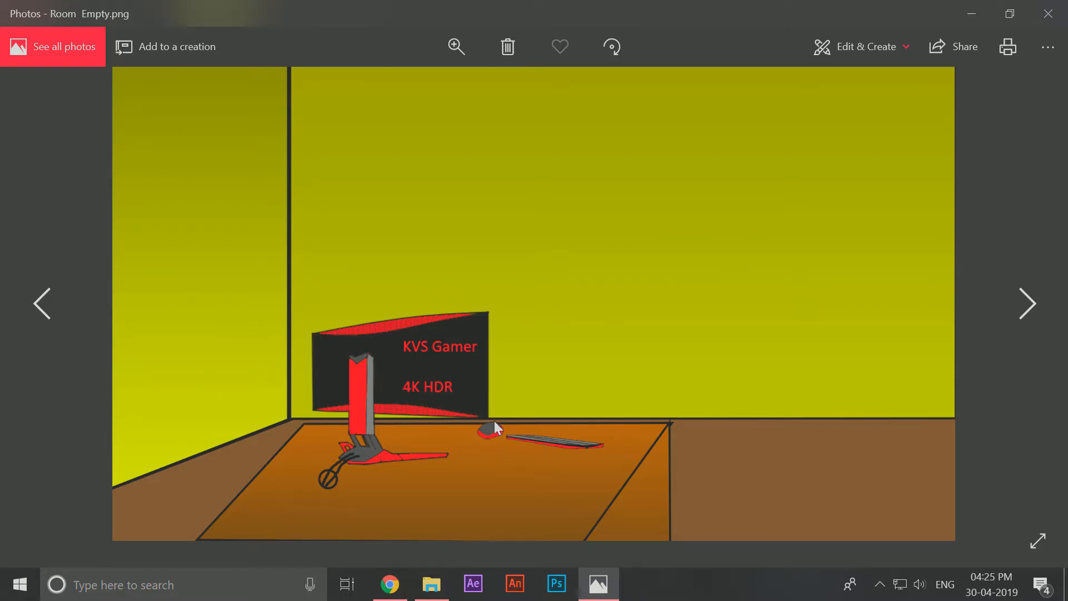
key(Left)
key(Right)
click(432, 584)
double_click(645, 281)
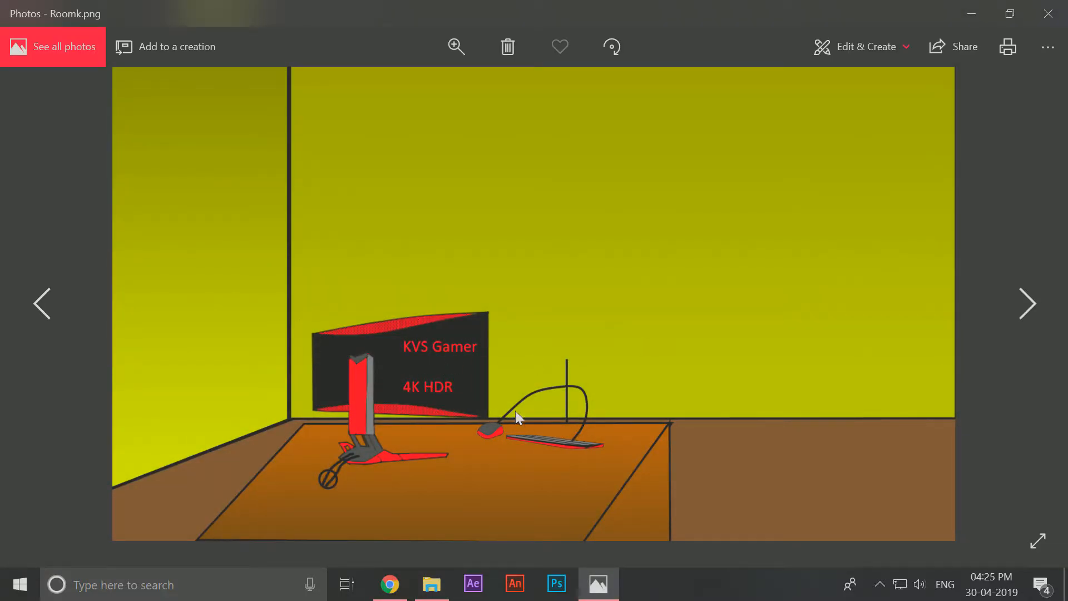
click(1048, 13)
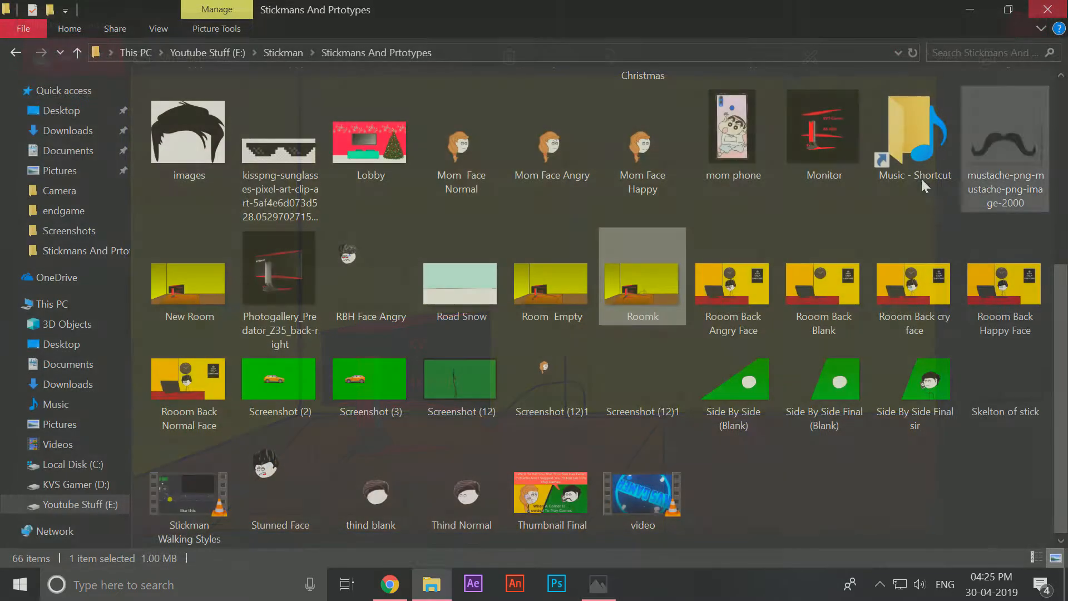
Step: View the Face Happy kvs] character head picture and return to the room pictures in the folder
scroll(582, 418, up, 3)
double_click(231, 245)
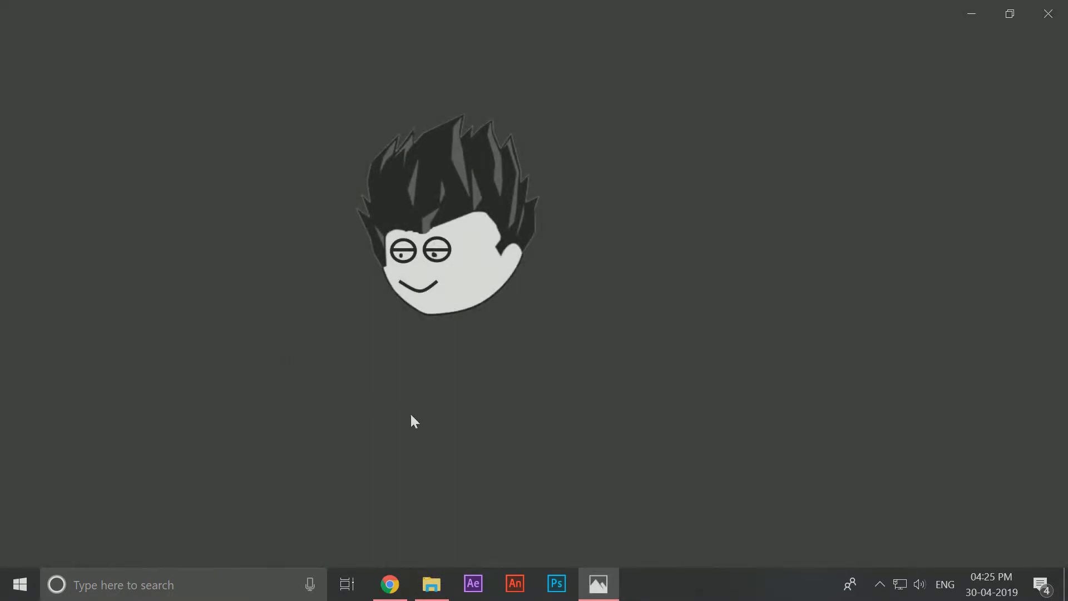
click(1051, 9)
scroll(571, 397, down, 3)
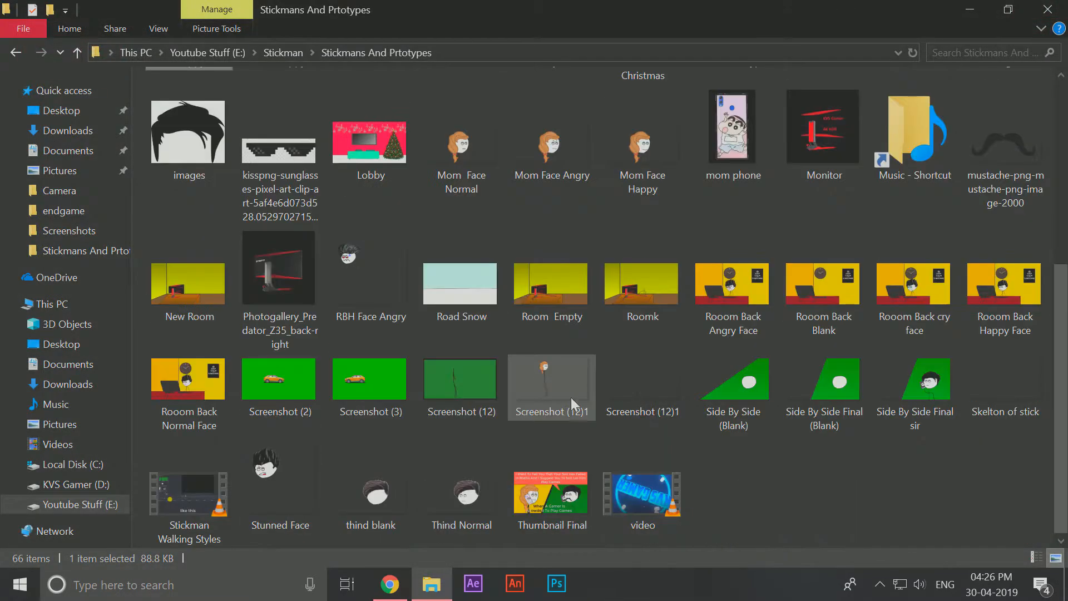
Step: Launch Camtasia 2018 from the desktop and switch back to the Stickmans And Prtotypes folder in File Explorer
key(super+d)
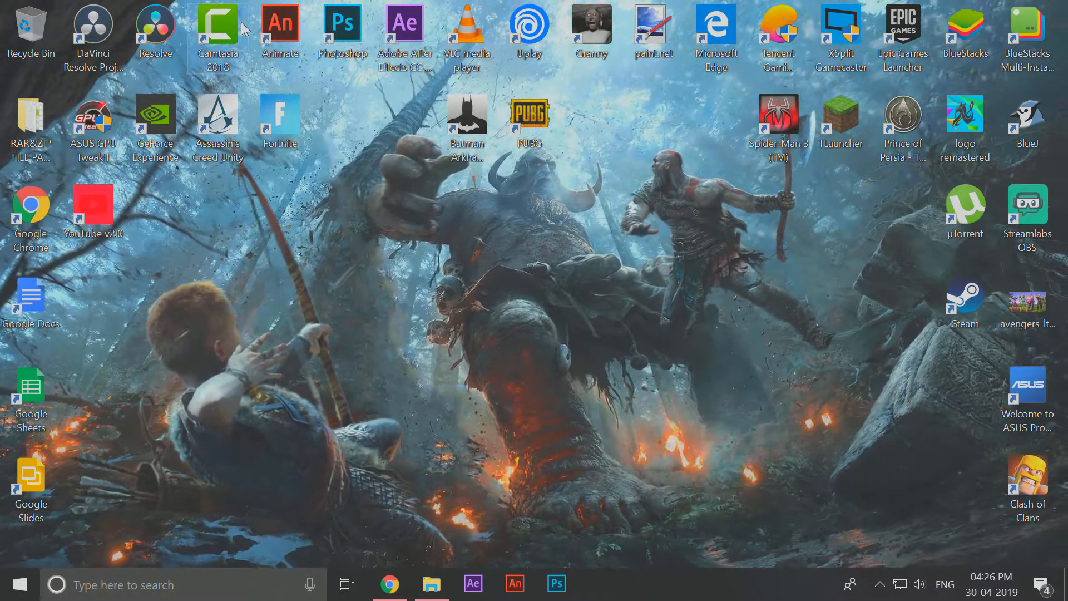
double_click(242, 21)
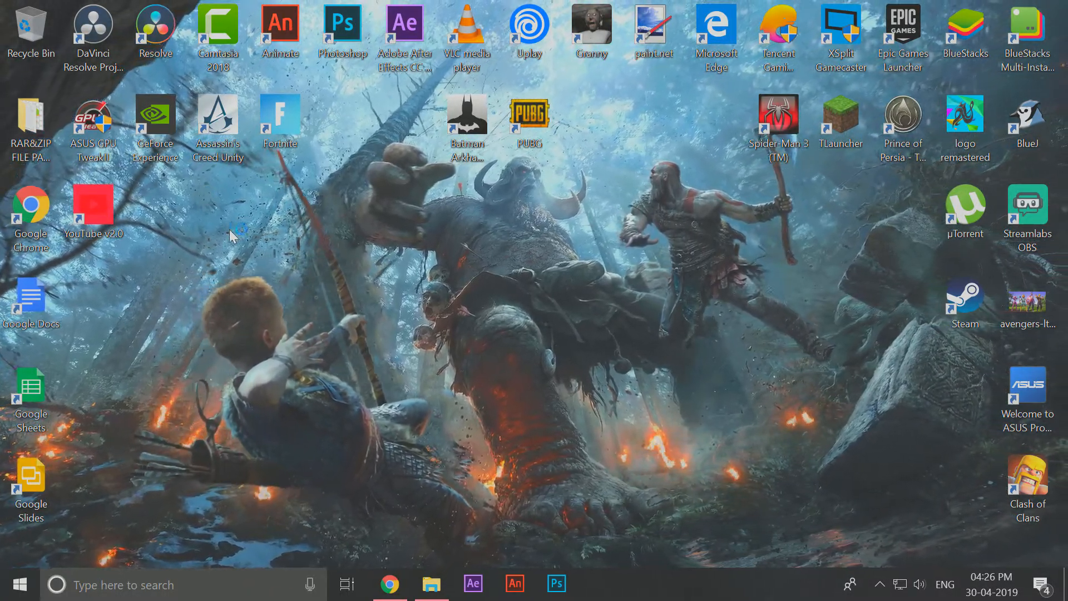
right_click(225, 224)
click(284, 275)
click(428, 594)
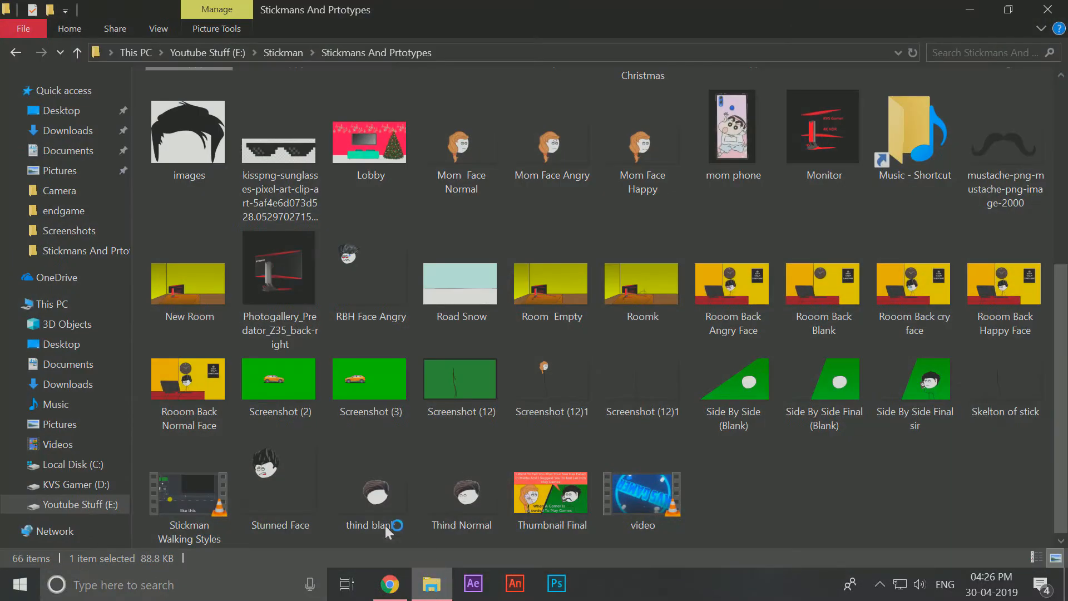
Step: Switch to Camtasia and start a new project
scroll(317, 479, up, 5)
scroll(317, 479, down, 5)
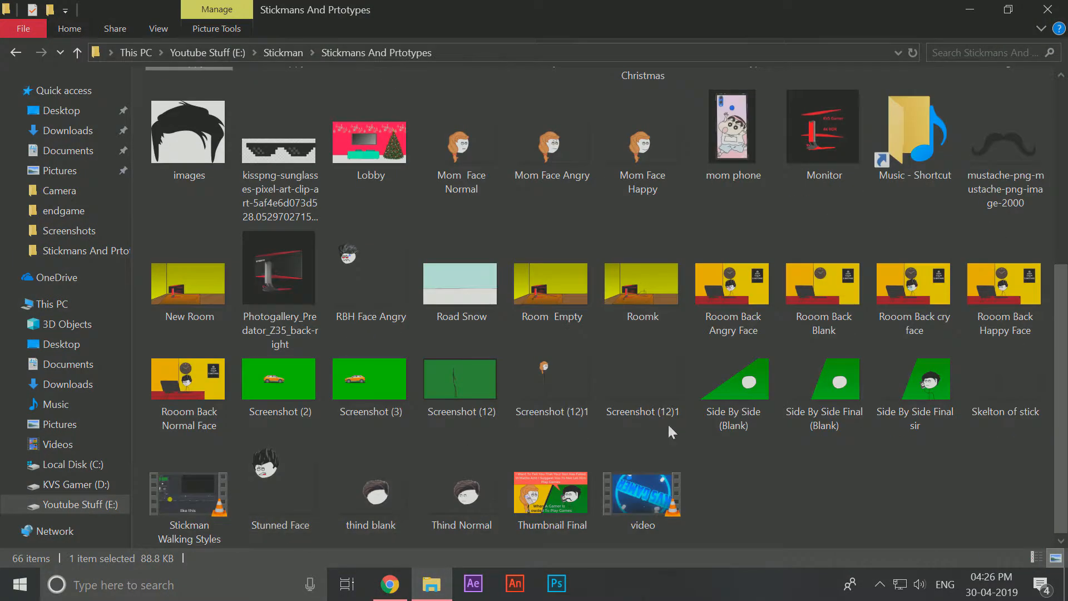
scroll(668, 422, up, 5)
click(425, 593)
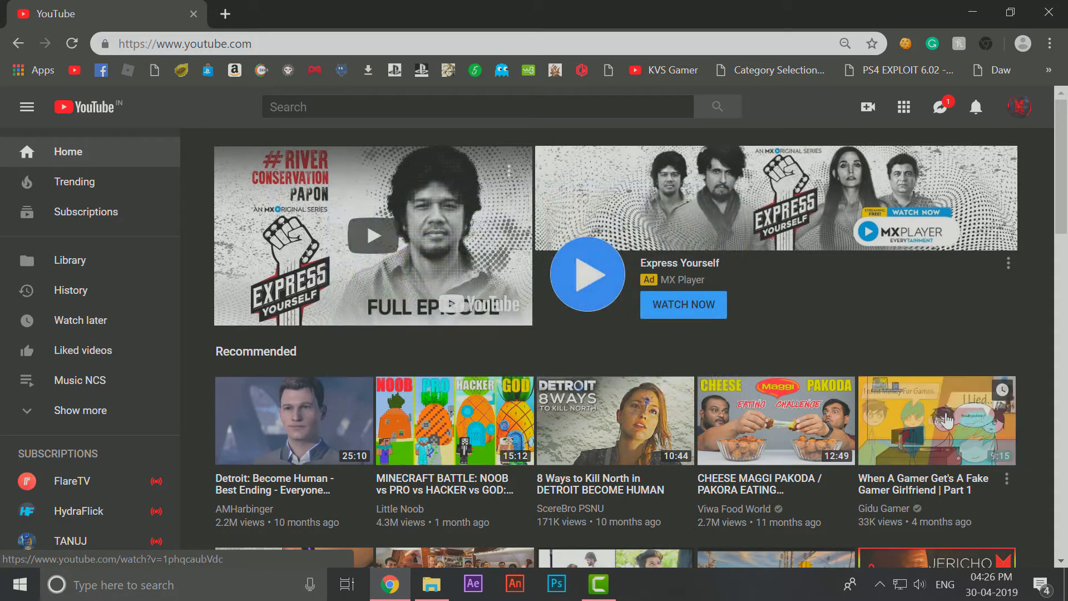
click(1066, 589)
click(616, 579)
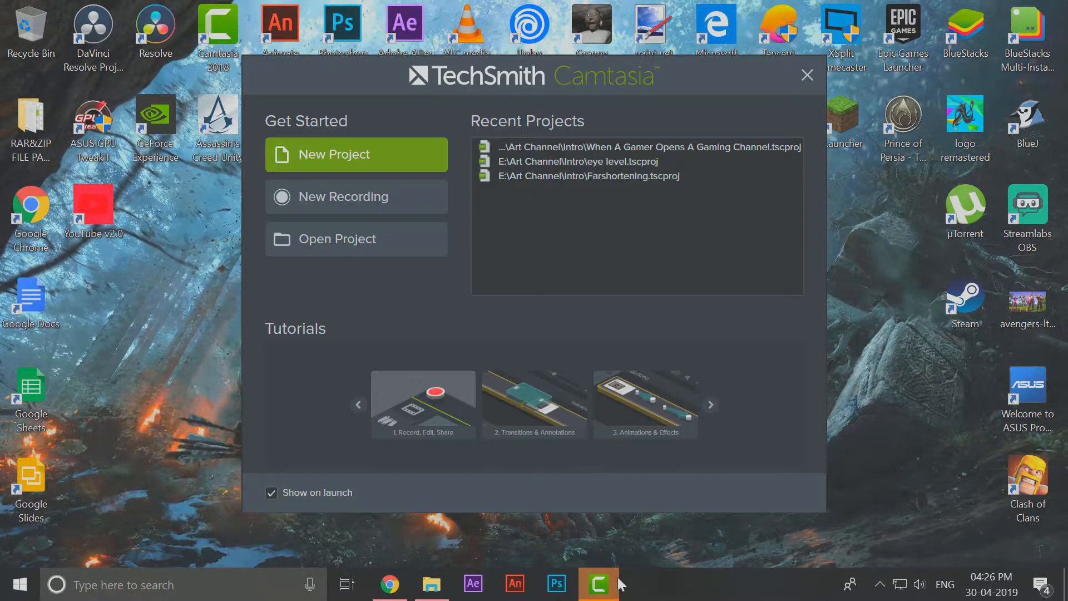
click(336, 159)
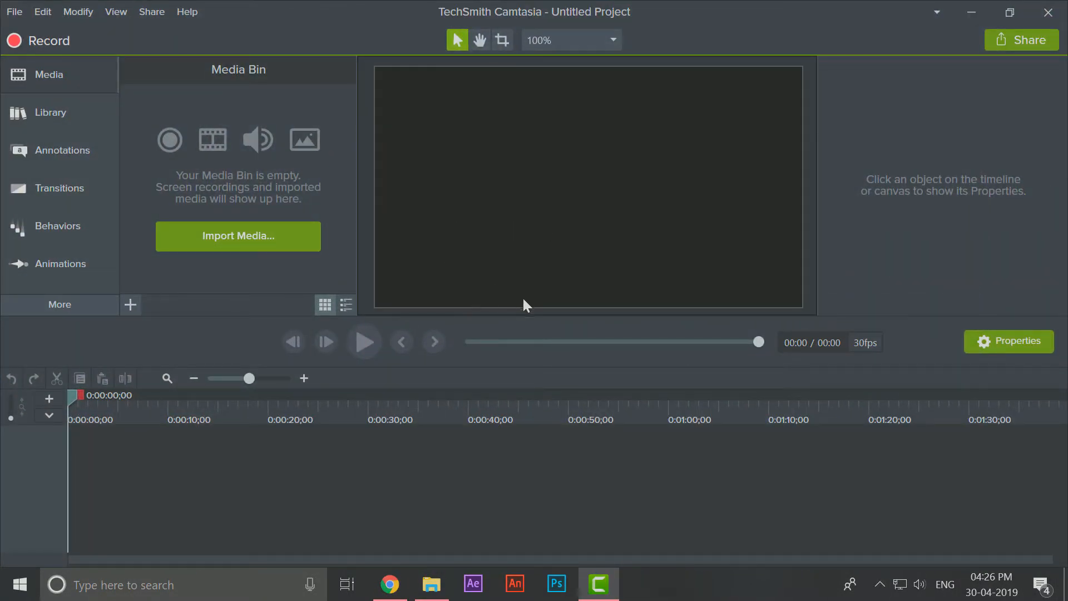
click(645, 470)
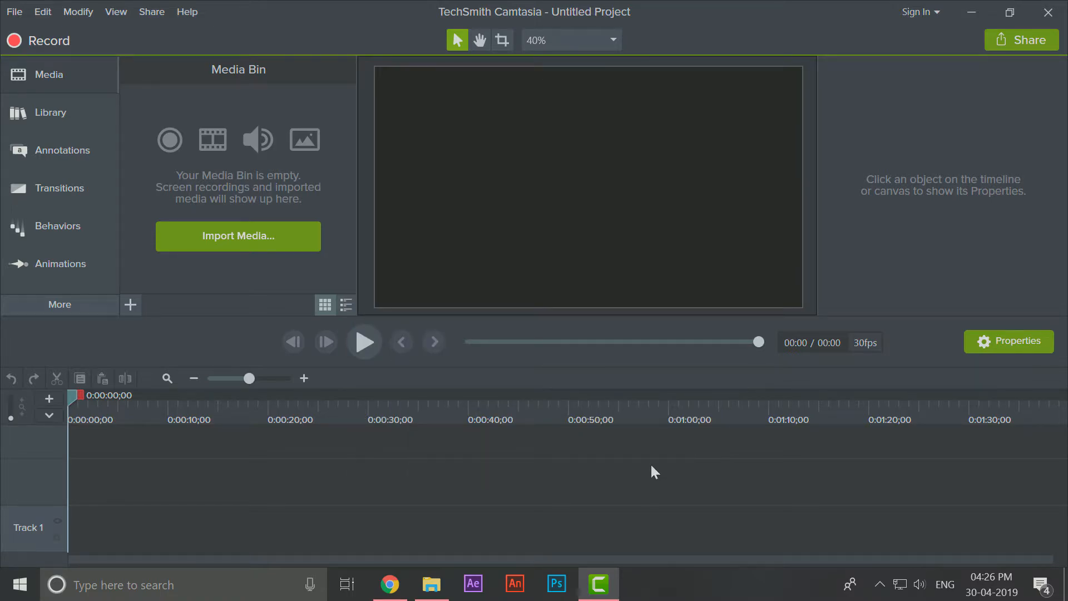
Step: Add the Room Empty picture from the Stickmans And Prtotypes folder to the start of Track 1 in Camtasia
click(431, 584)
scroll(533, 509, down, 5)
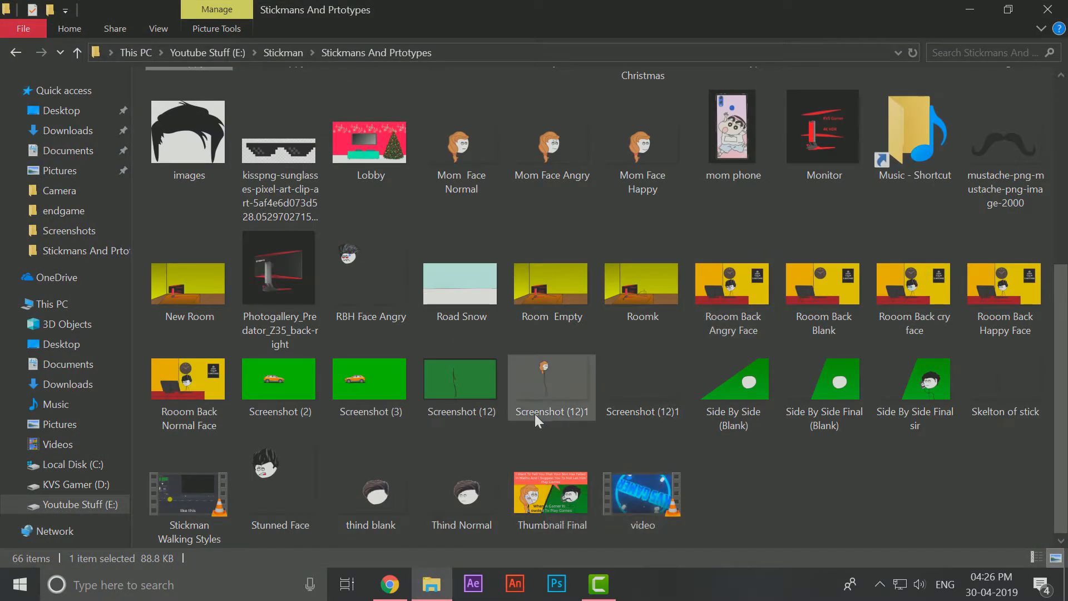
scroll(379, 409, up, 3)
scroll(379, 408, up, 3)
scroll(432, 410, down, 6)
drag(548, 295, 234, 534)
click(121, 534)
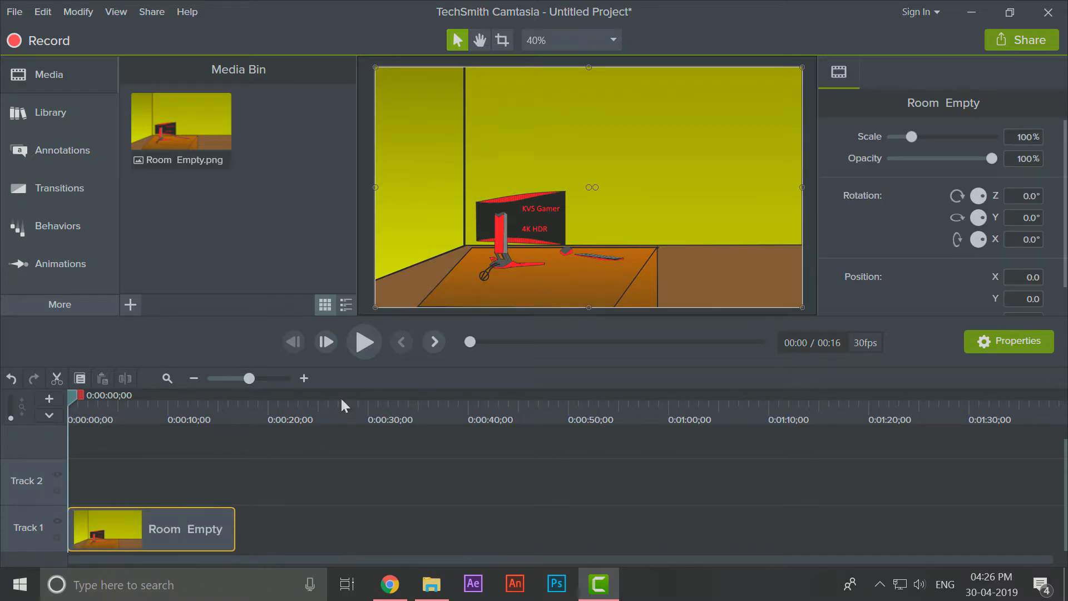
Step: Extend the Room Empty clip on Track 1 to about 21 seconds
click(232, 516)
drag(235, 515, 282, 544)
click(249, 467)
click(239, 512)
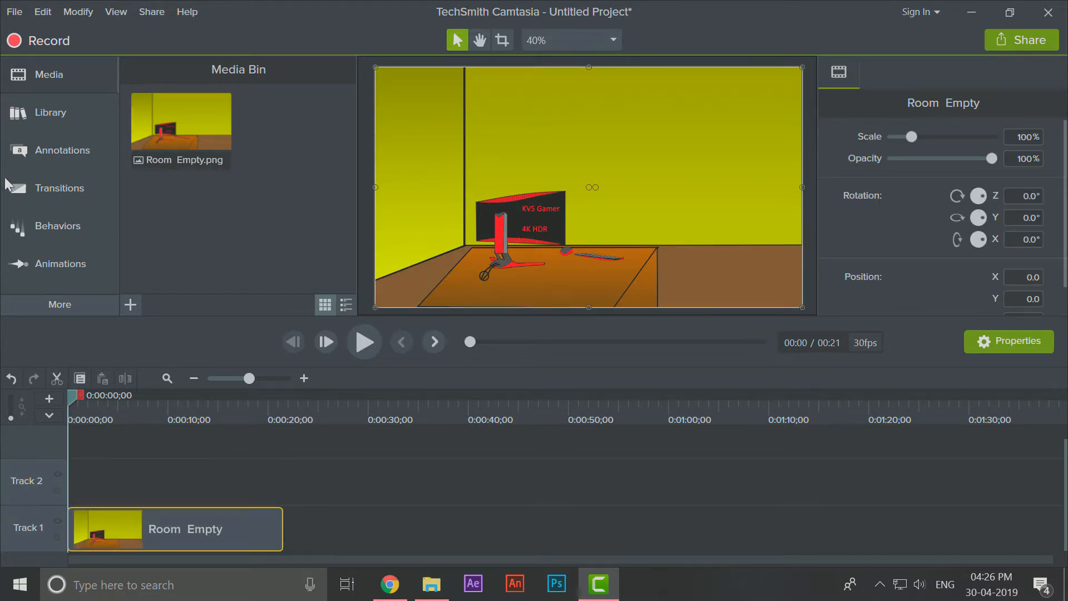
Step: Add the Walking Stickman Green Screen MP4 video from its folder to the start of Track 2 in Camtasia
click(431, 584)
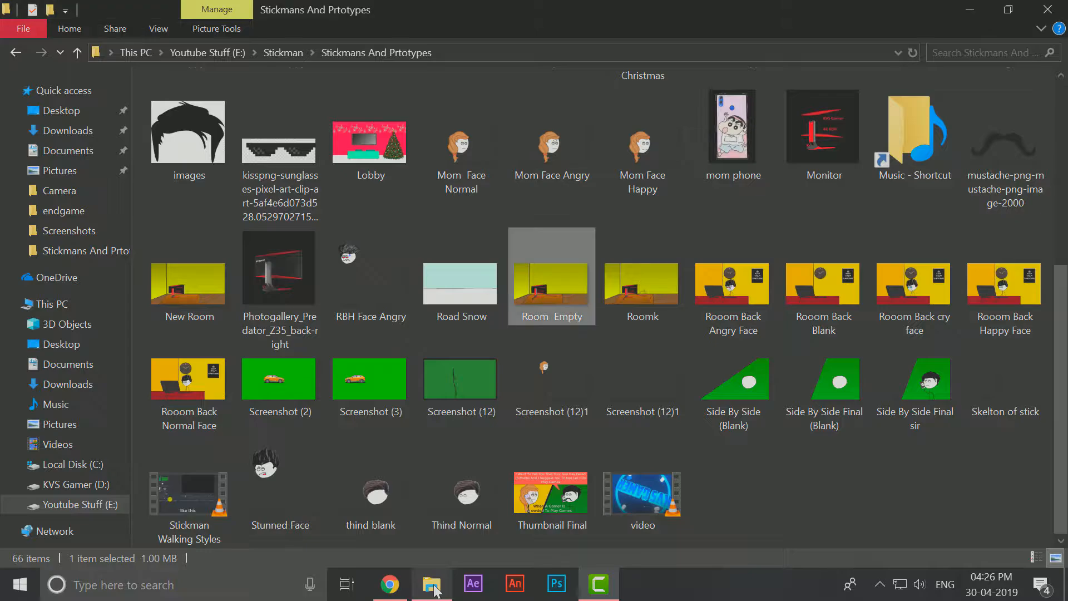
key(BackSpace)
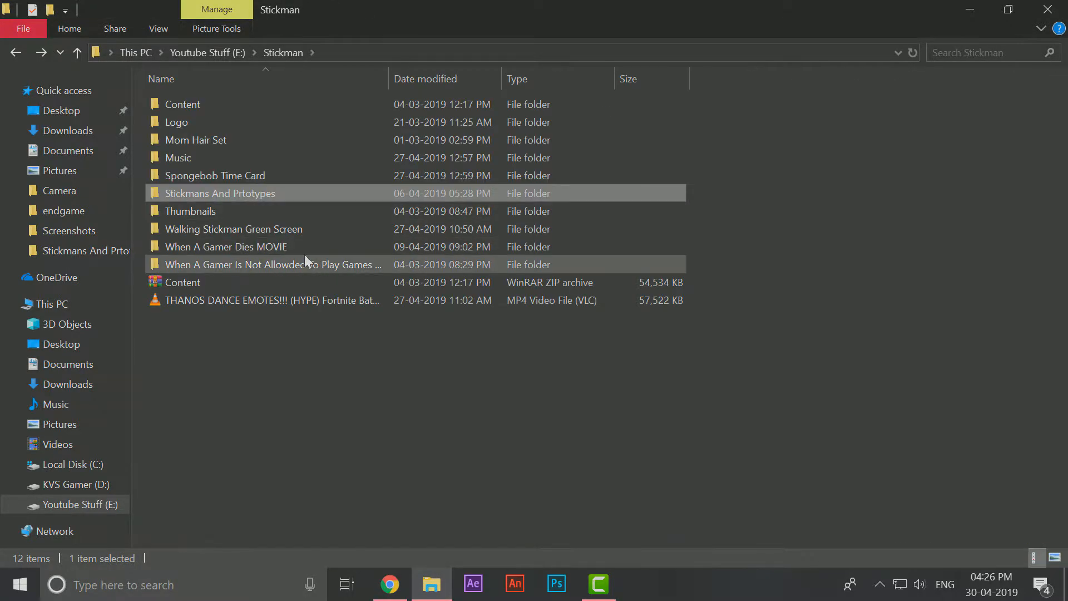
click(293, 265)
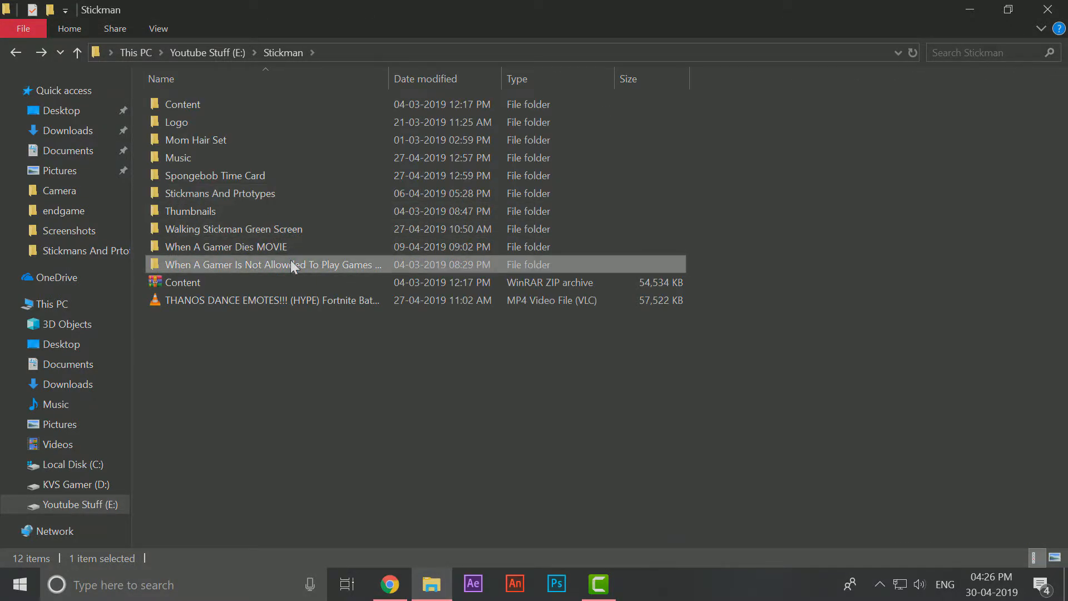
double_click(328, 227)
drag(191, 175, 72, 490)
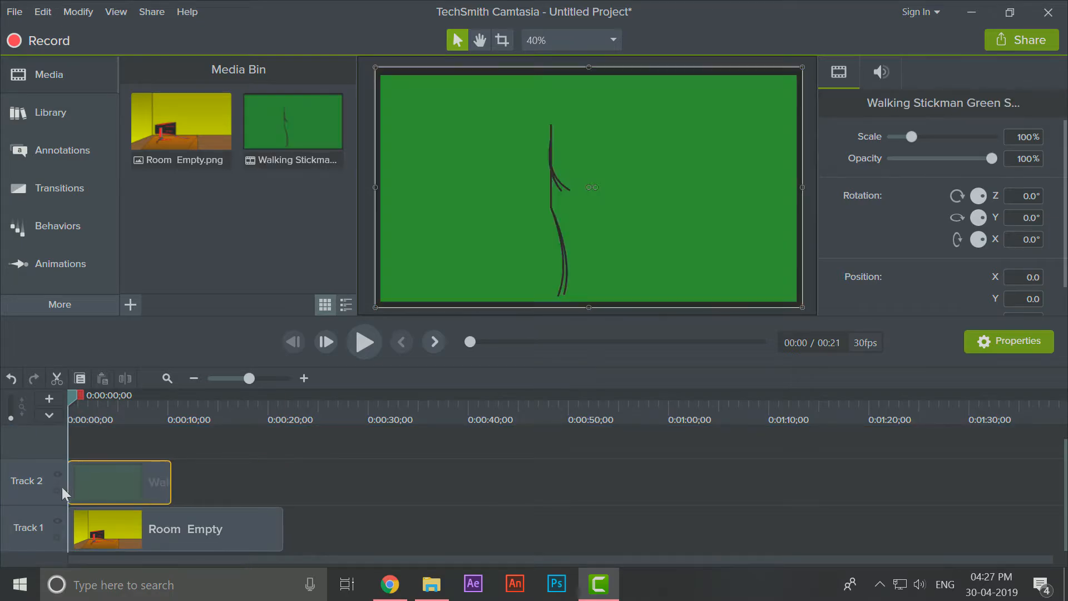
Step: Crop the walking stickman video on the canvas so its dark border is cut off on all sides
click(503, 45)
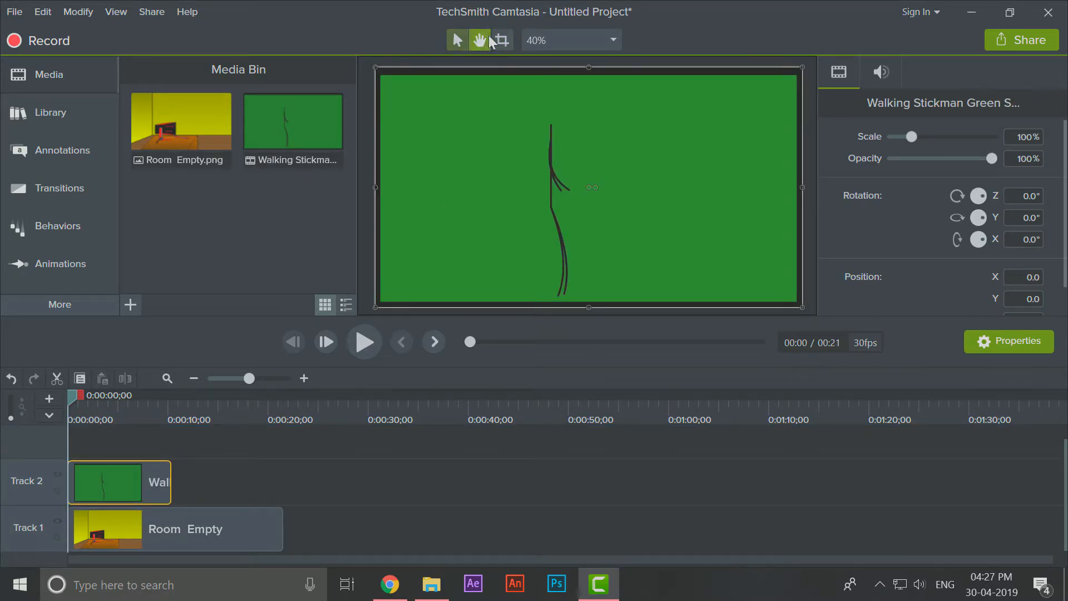
drag(370, 65, 424, 86)
drag(802, 305, 785, 295)
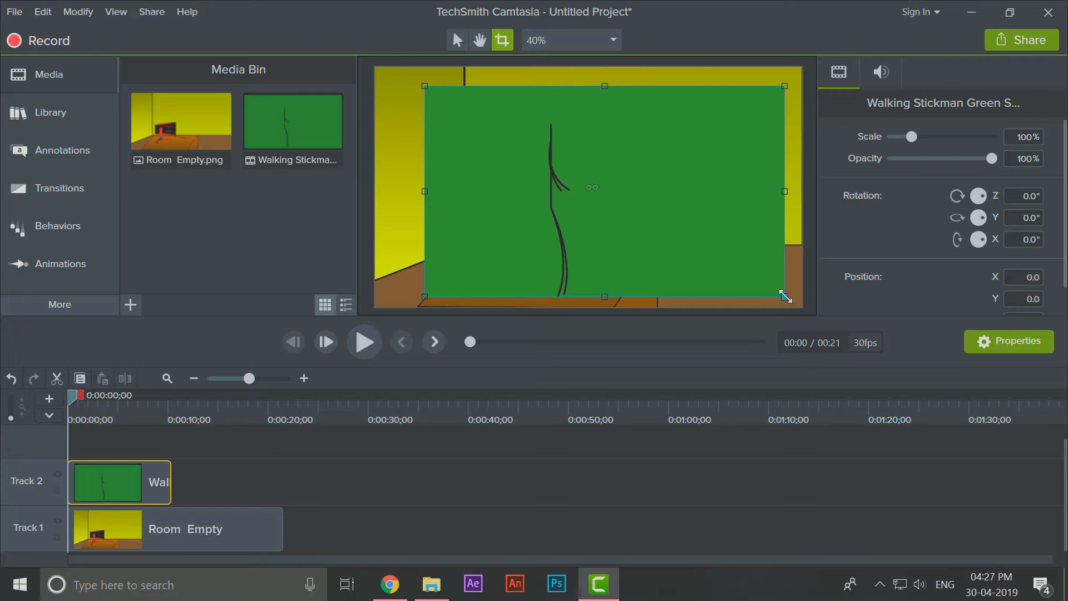
click(455, 41)
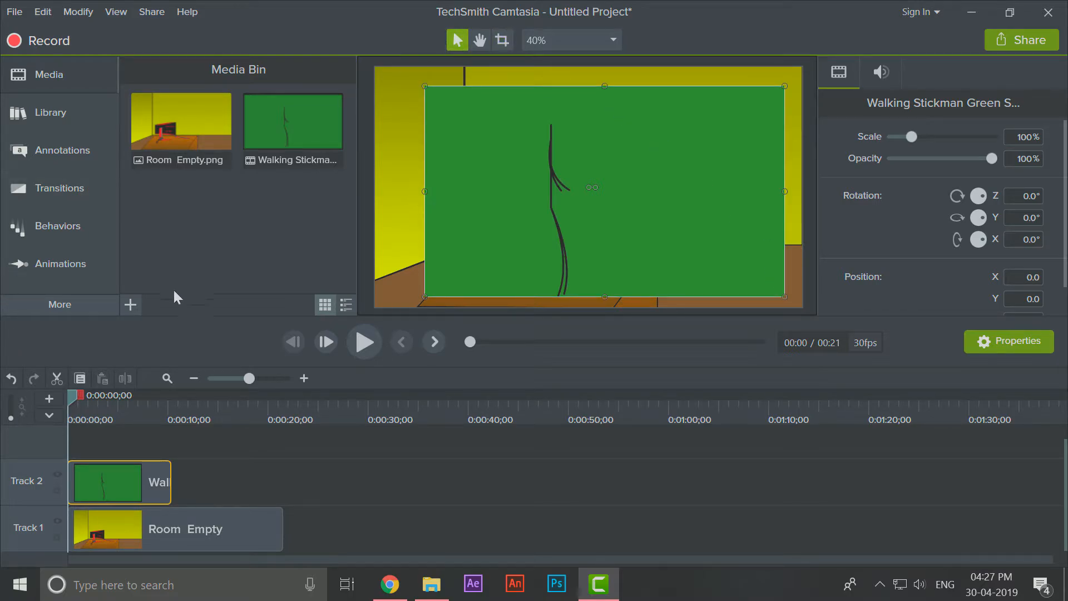
Step: Apply the Remove a Color effect to the walking stickman clip and sample the video's green background as its colour
drag(119, 312, 107, 316)
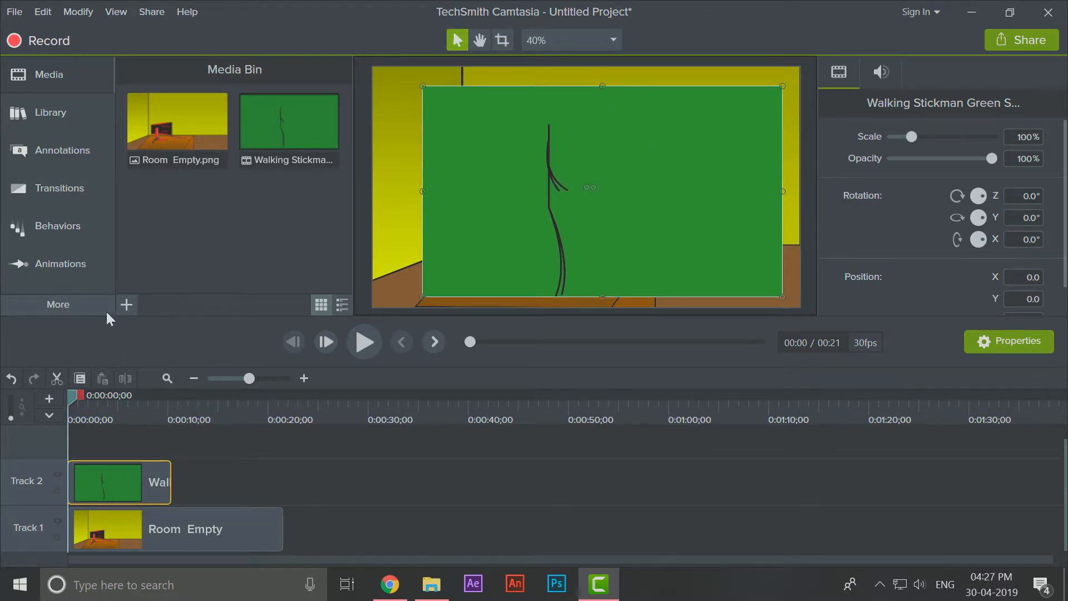
click(107, 313)
click(201, 411)
scroll(189, 223, down, 2)
drag(193, 228, 148, 481)
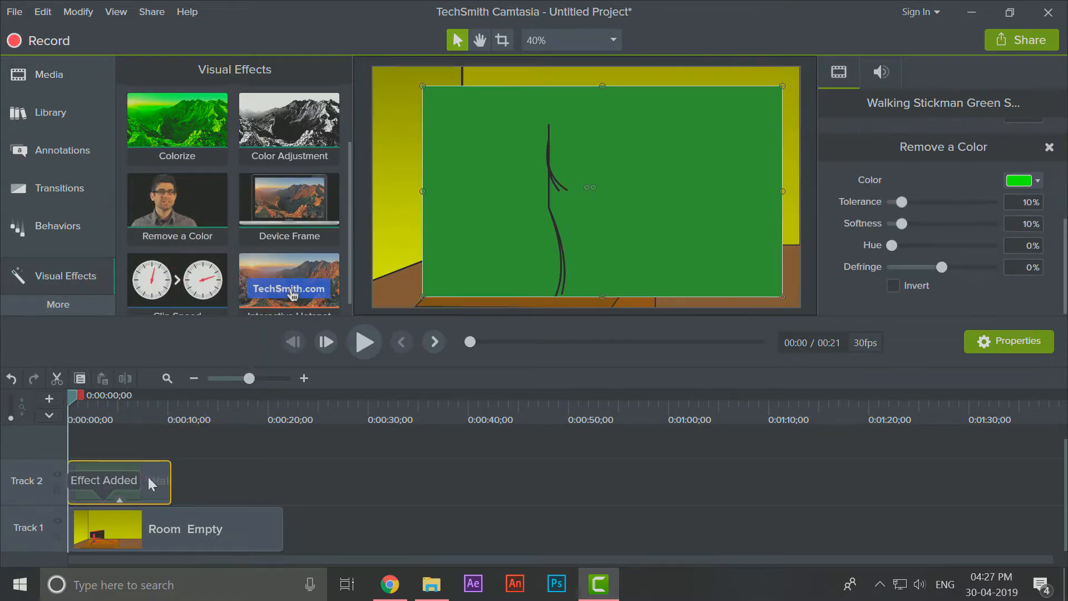
click(1022, 186)
click(1033, 218)
click(695, 145)
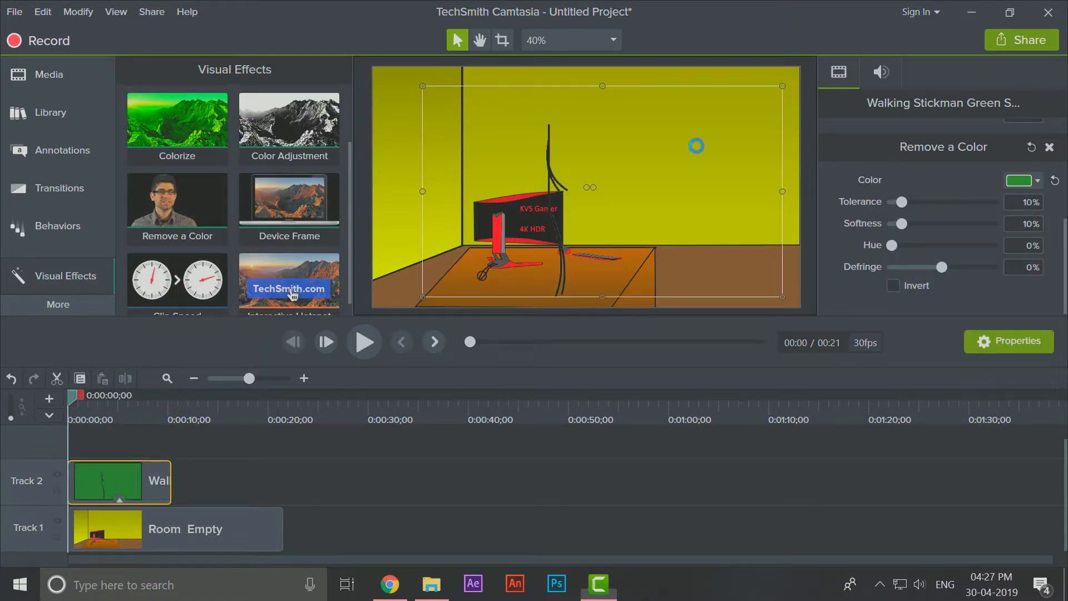
Step: Scale the walking stickman down to about 58% and place it on the floor beyond the desk, at about X 784, Y -160
click(621, 544)
click(529, 289)
drag(422, 86, 569, 165)
drag(729, 234, 751, 259)
click(267, 520)
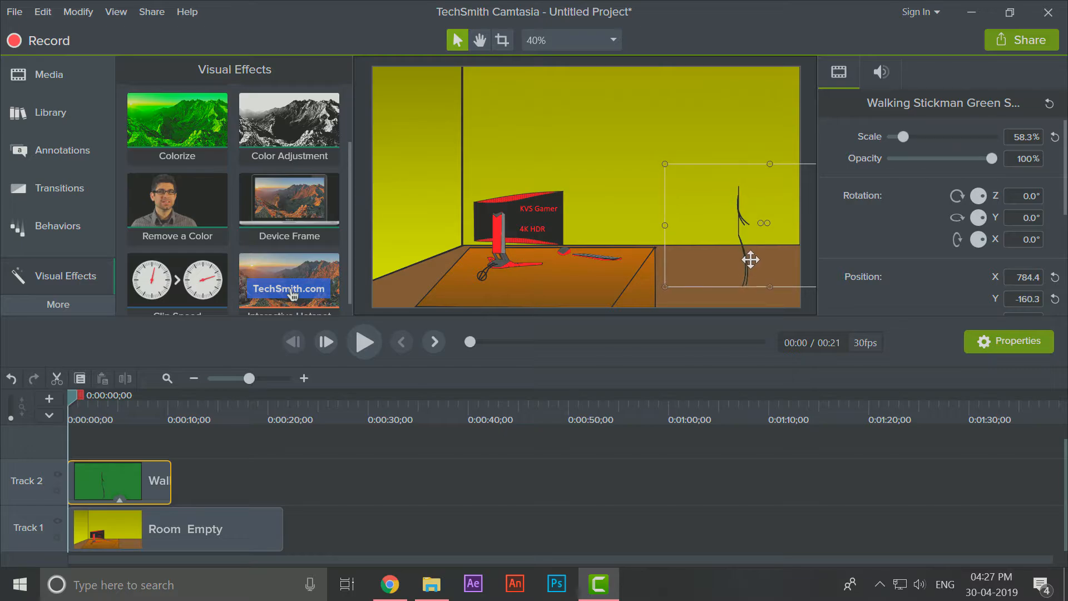
Step: Set the walking stickman's Y rotation to 180° and move it to about X 530, Y -170
click(62, 224)
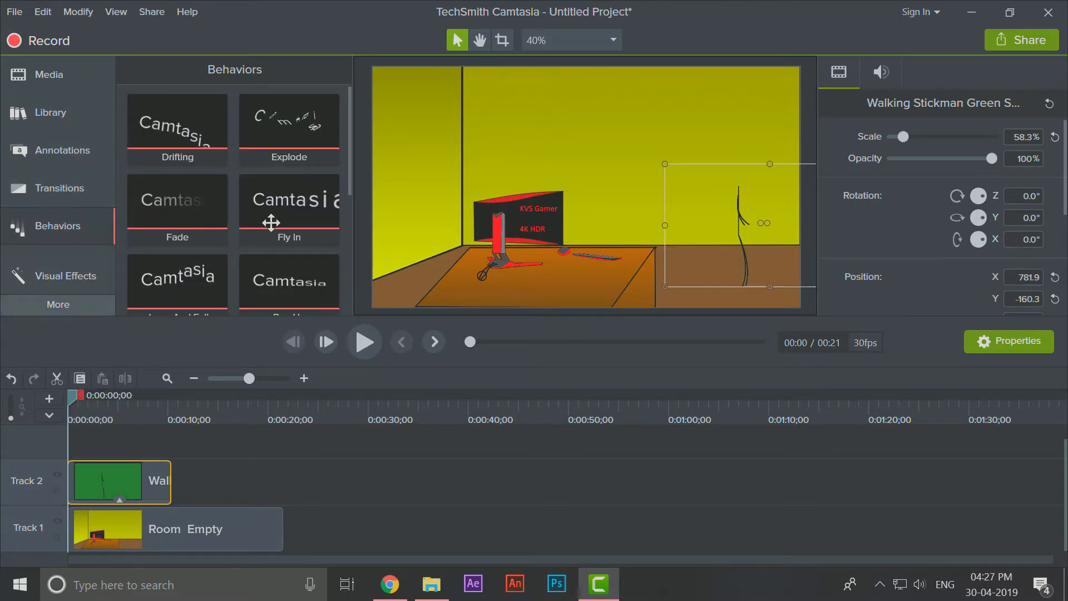
drag(765, 257, 665, 254)
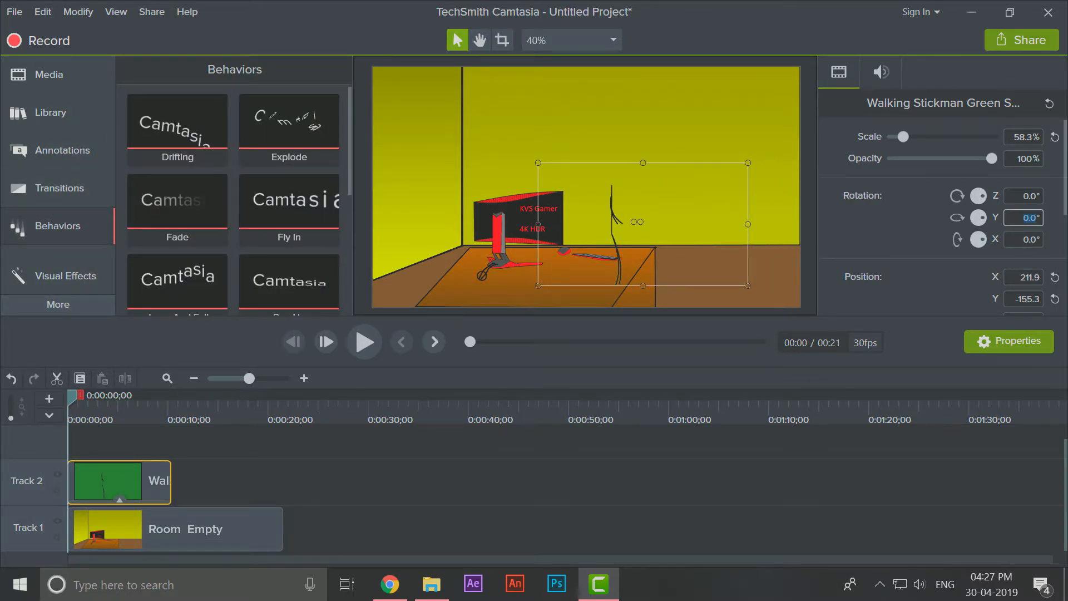
text(180)
key(Return)
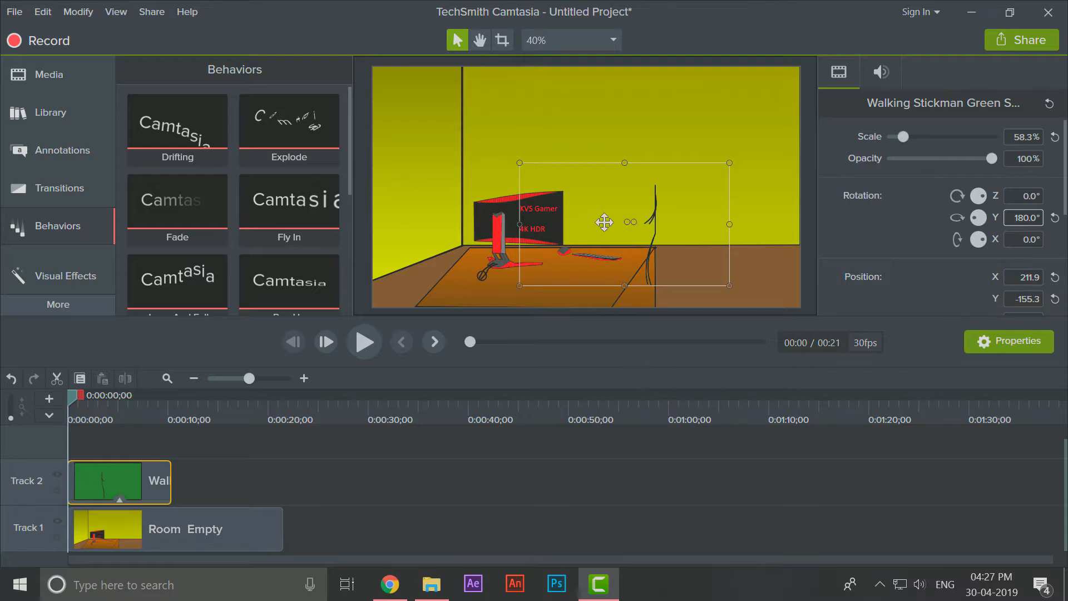
drag(604, 222, 764, 223)
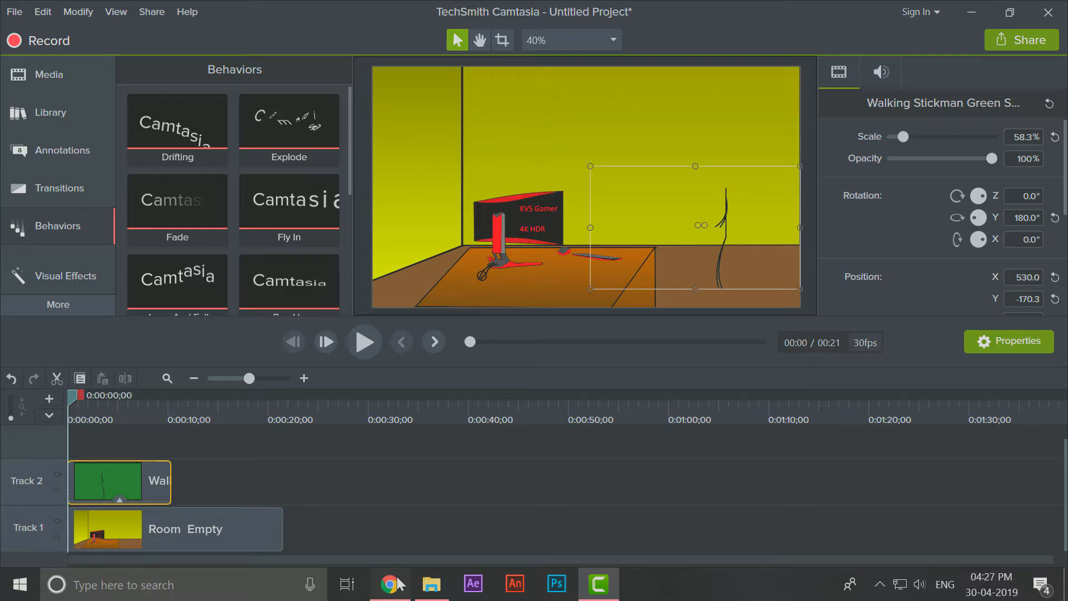
Step: Add the Face Happy kvs] picture from the Stickmans And Prtotypes folder to the start of Track 3 in Camtasia
click(431, 584)
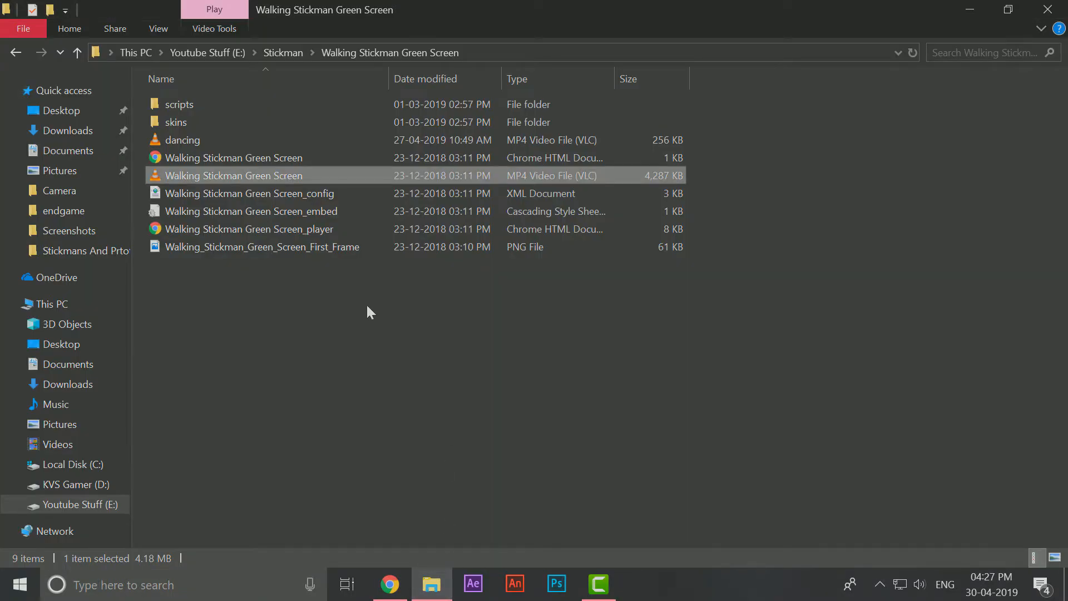
key(BackSpace)
double_click(248, 195)
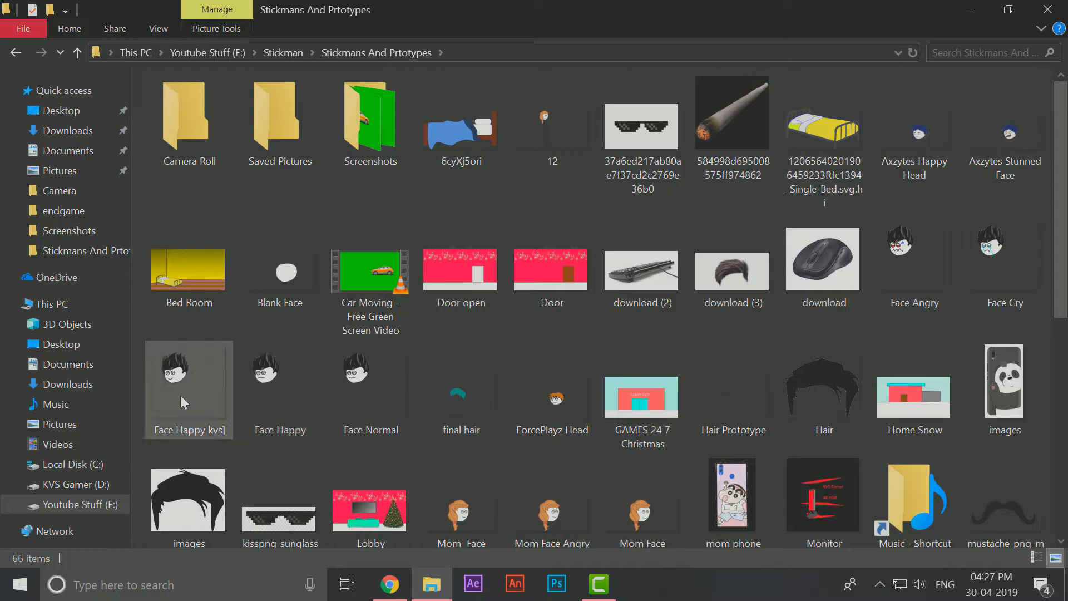
drag(222, 368, 47, 442)
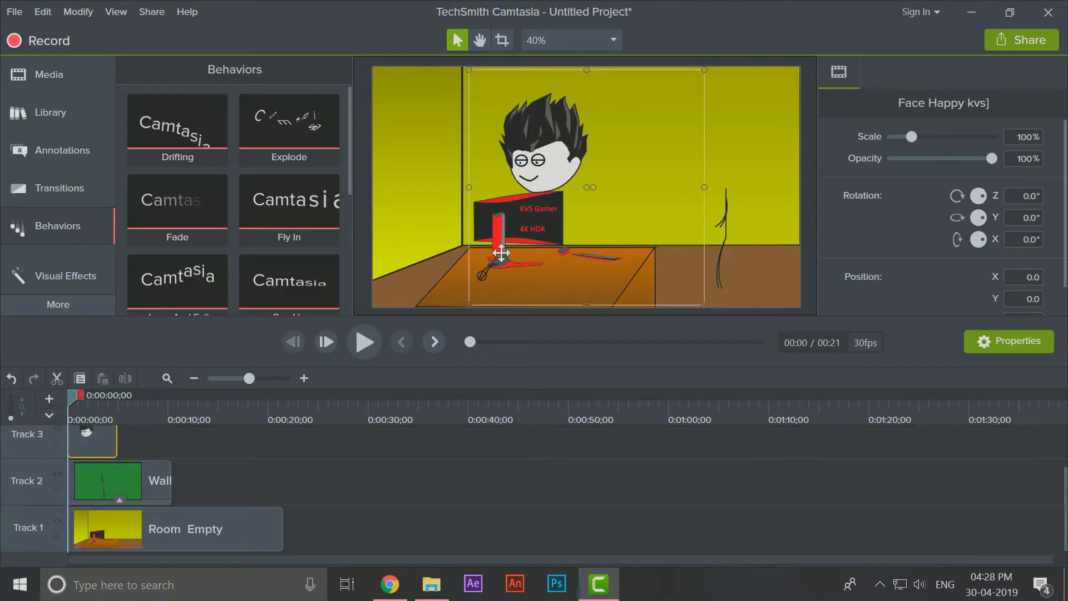
Step: Scale the head picture to about 46% and place it on the stickman's neck, at about X 665, Y -49
drag(469, 69, 551, 151)
drag(604, 215, 714, 187)
drag(662, 126, 691, 161)
click(662, 122)
click(686, 169)
drag(732, 222, 722, 201)
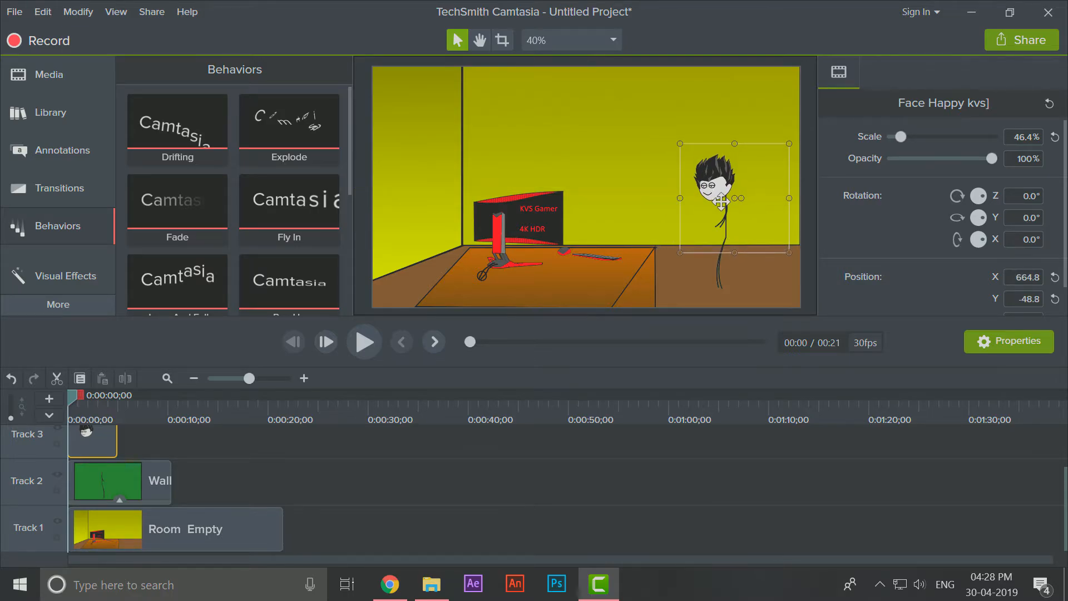
Step: Extend the Face Happy kvs] clip on Track 3 to end together with the walking stickman clip
drag(310, 492, 215, 442)
click(115, 451)
drag(171, 470, 218, 465)
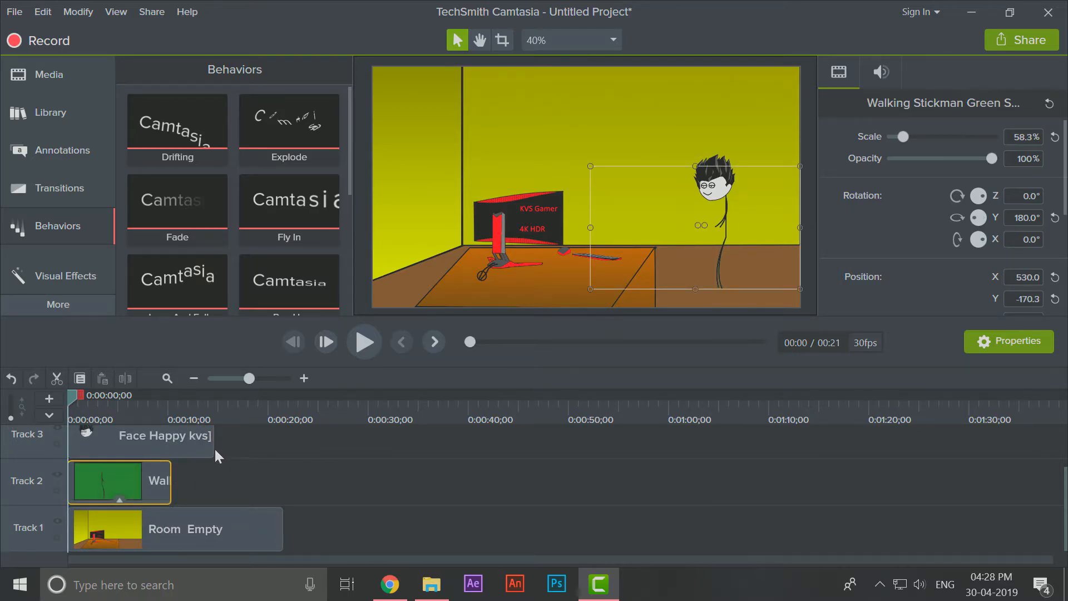
drag(213, 447, 166, 447)
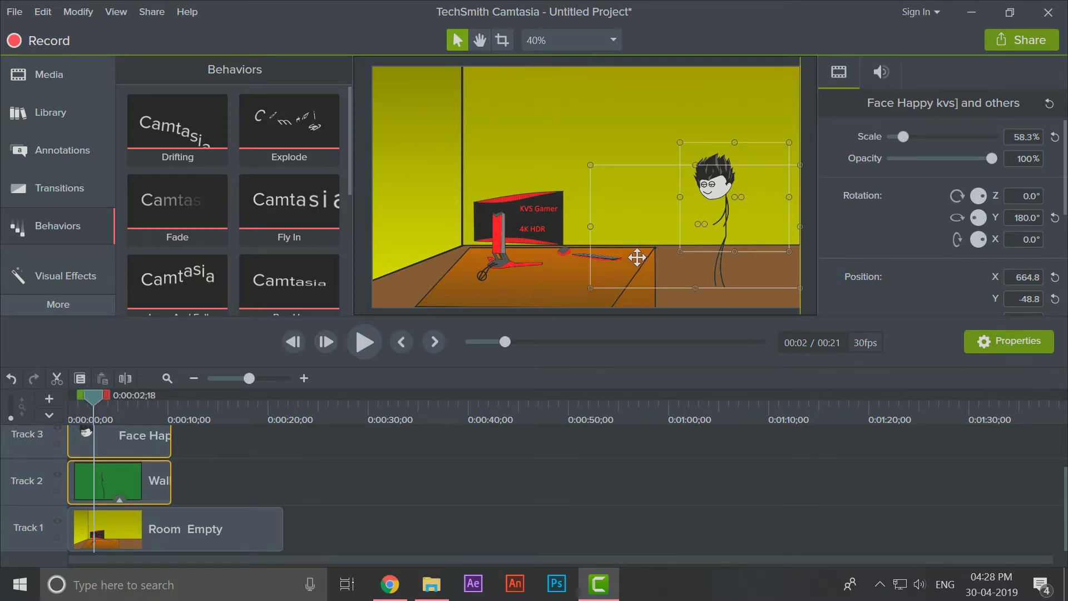
Step: Move the head and body together off the canvas beyond the room's right edge and add a Custom animation to both clips at their start
drag(637, 257, 752, 263)
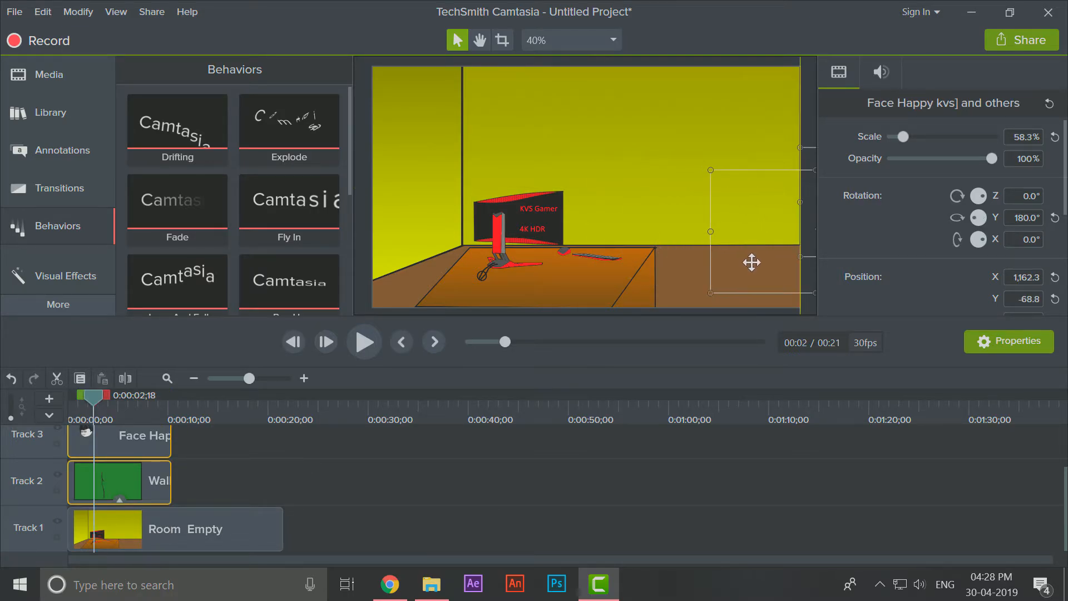
drag(90, 408, 18, 405)
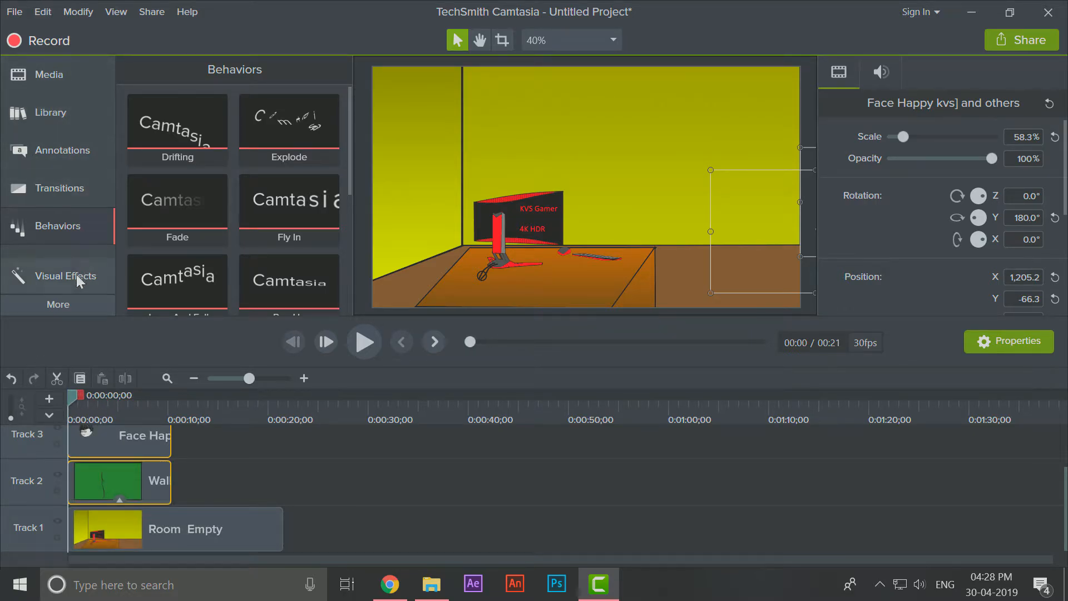
click(57, 305)
click(167, 295)
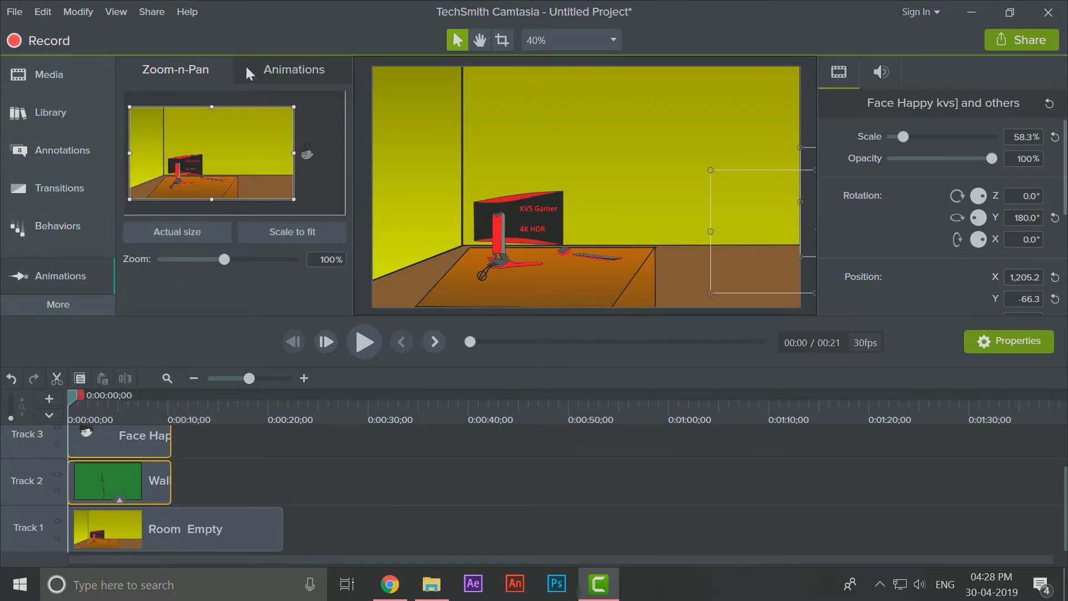
click(273, 72)
drag(186, 103, 80, 448)
click(286, 454)
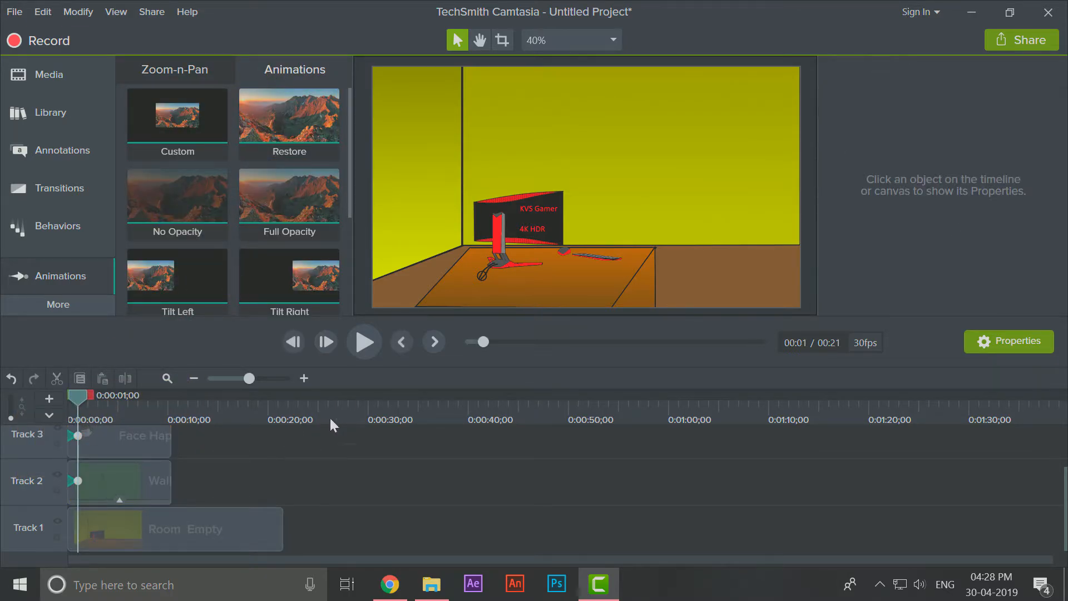
Step: Move the head and body back beside the desk, at about X 448, Y -86, and lengthen both animations to about 7 seconds
drag(202, 477, 131, 429)
drag(776, 255, 605, 262)
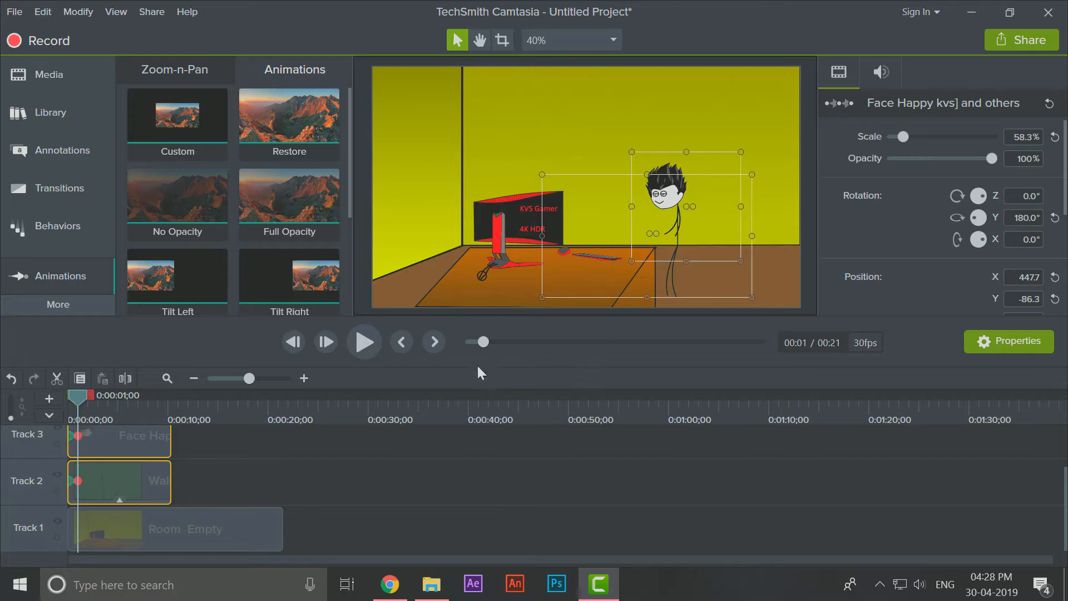
drag(74, 482, 138, 477)
drag(78, 435, 139, 435)
Step: Split the head and walking stickman clips at 0:00:07;03, where their animations end
drag(214, 493, 88, 390)
click(131, 381)
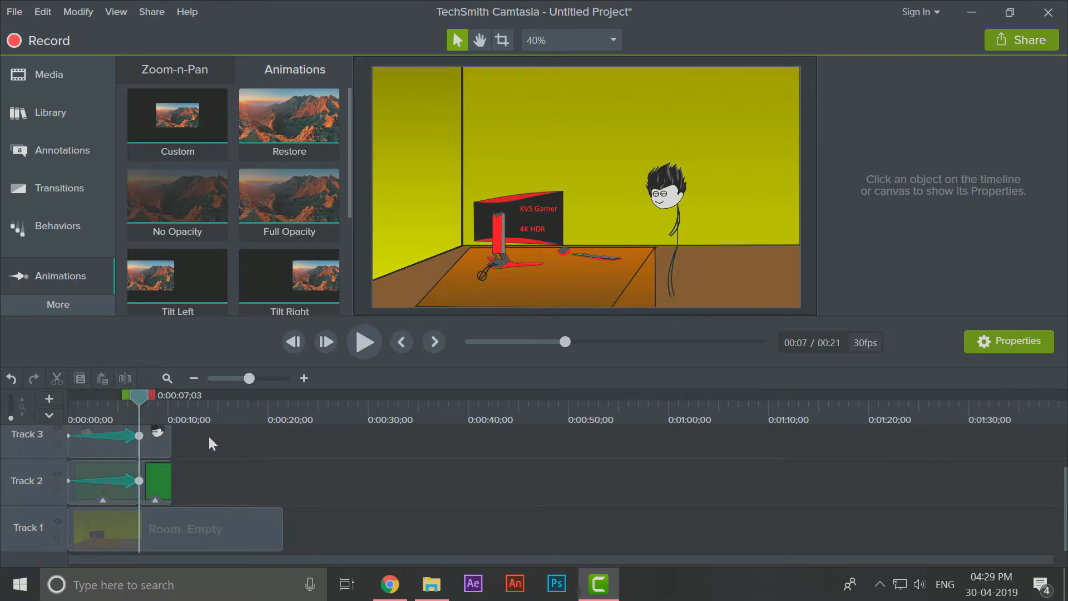
Step: Delete the leftover head and walking stickman pieces after 0:00:07;03 and play the walk back from the start
drag(209, 429, 155, 496)
key(Delete)
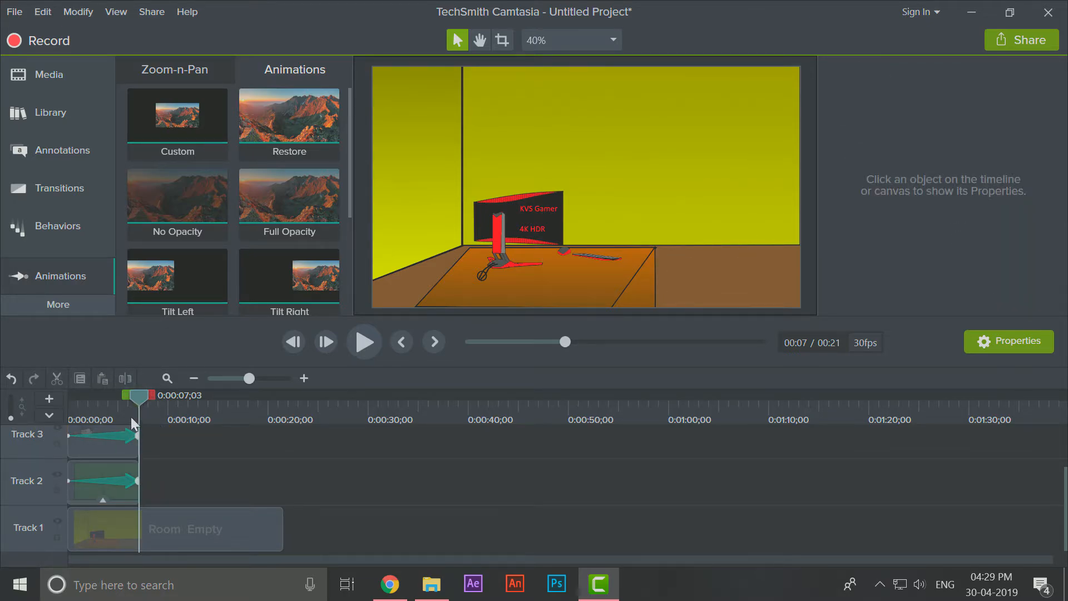
drag(131, 416, 45, 406)
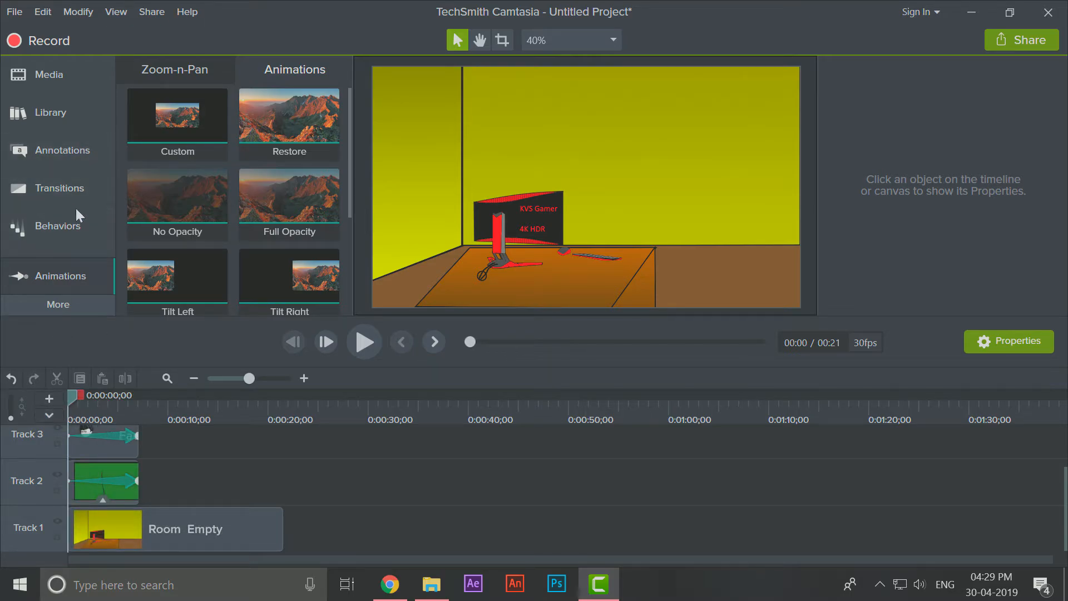
key(space)
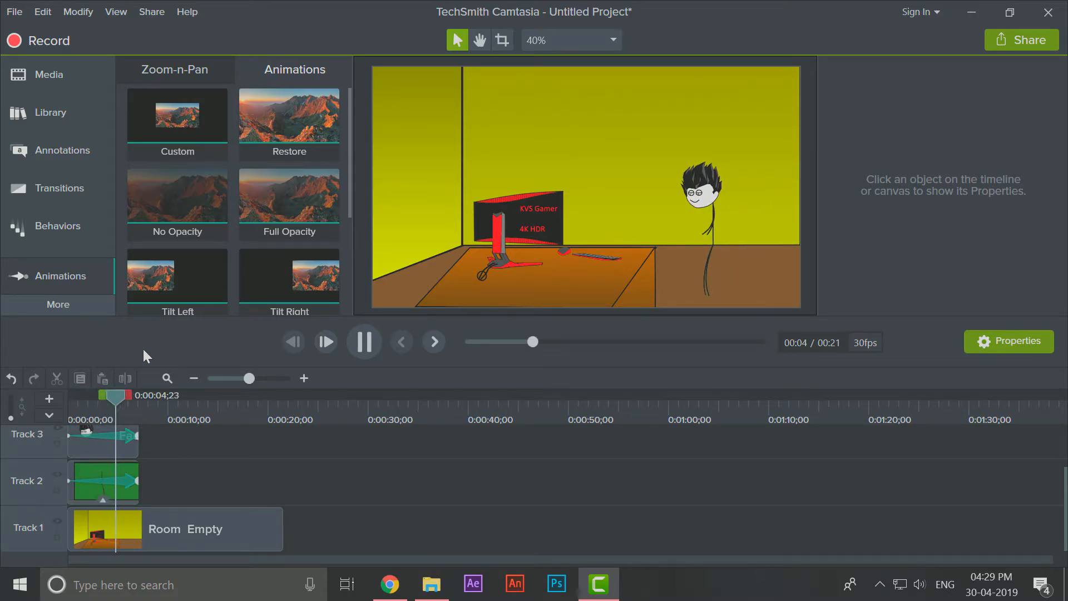
key(space)
drag(148, 400, 2, 410)
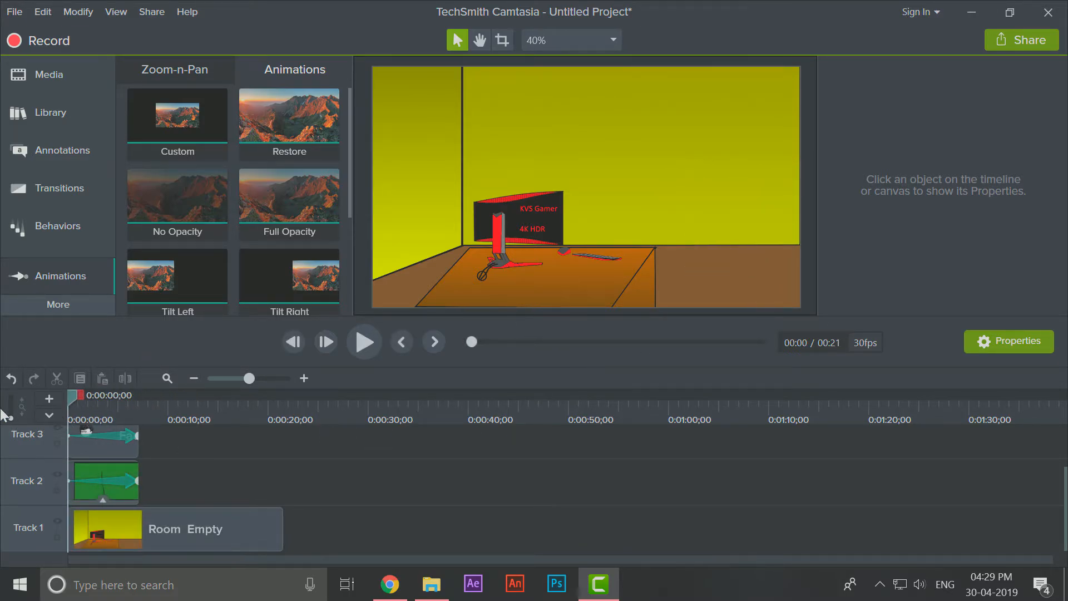
Step: Try Zoom-n-Pan framings of the desk area, at 119% at the start and 126% at 0:00:03;03, and undo the last one
click(207, 71)
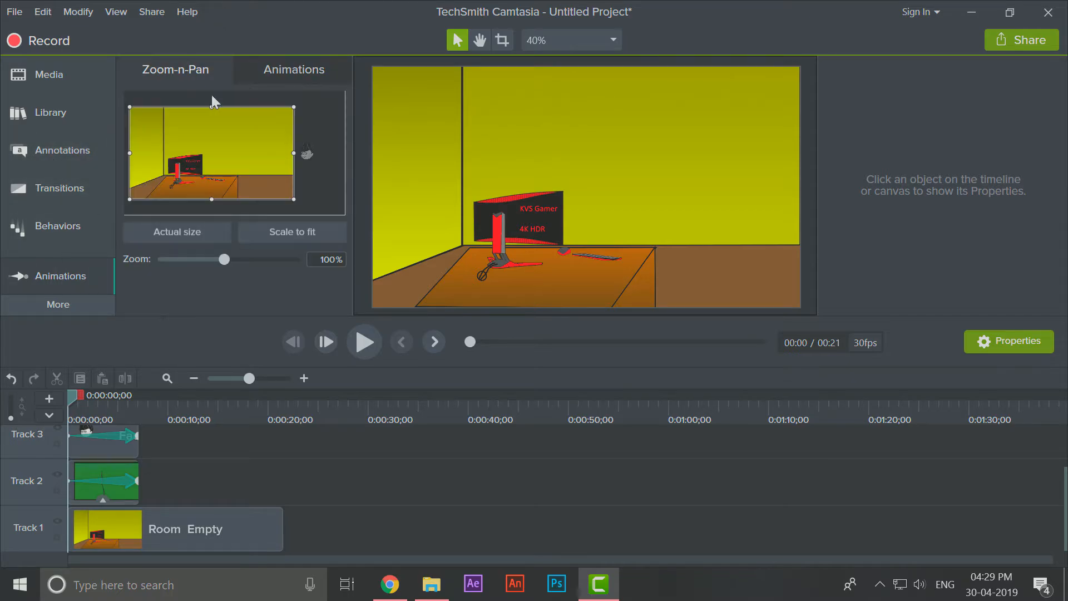
drag(129, 107, 188, 189)
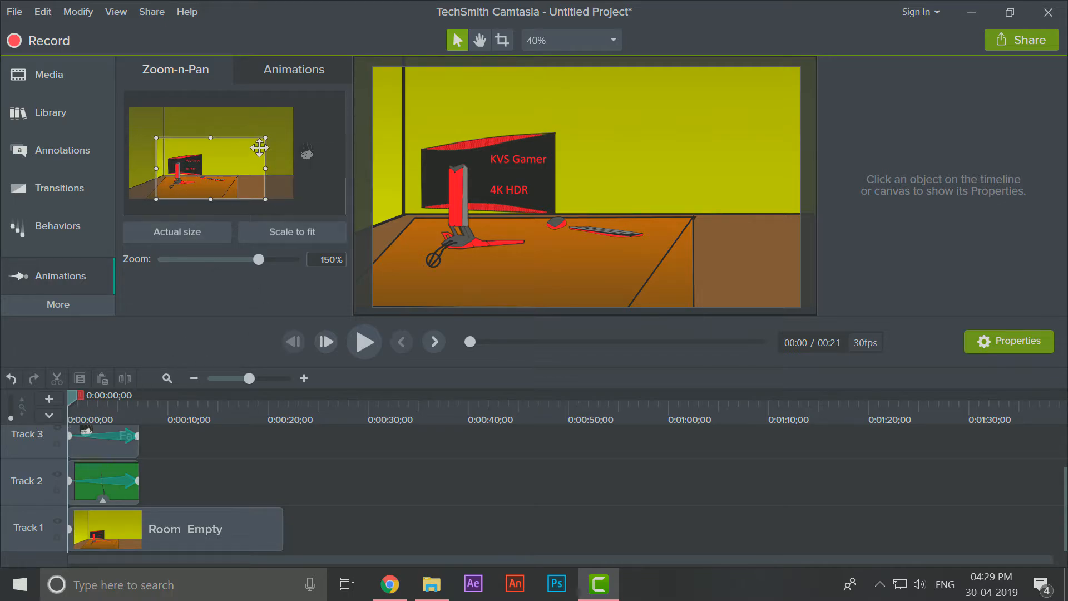
drag(269, 138, 296, 122)
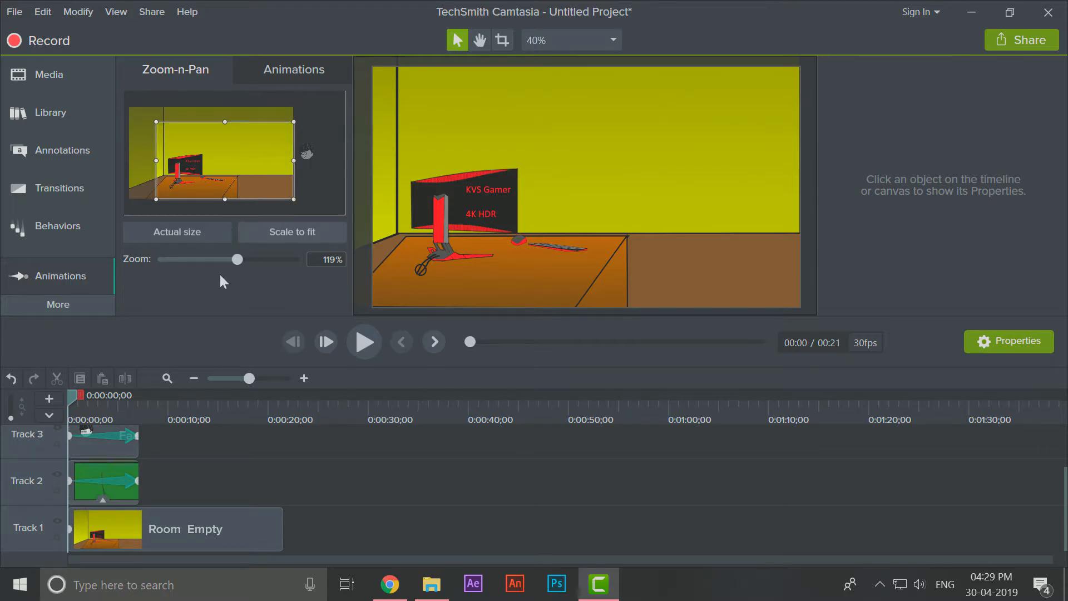
key(space)
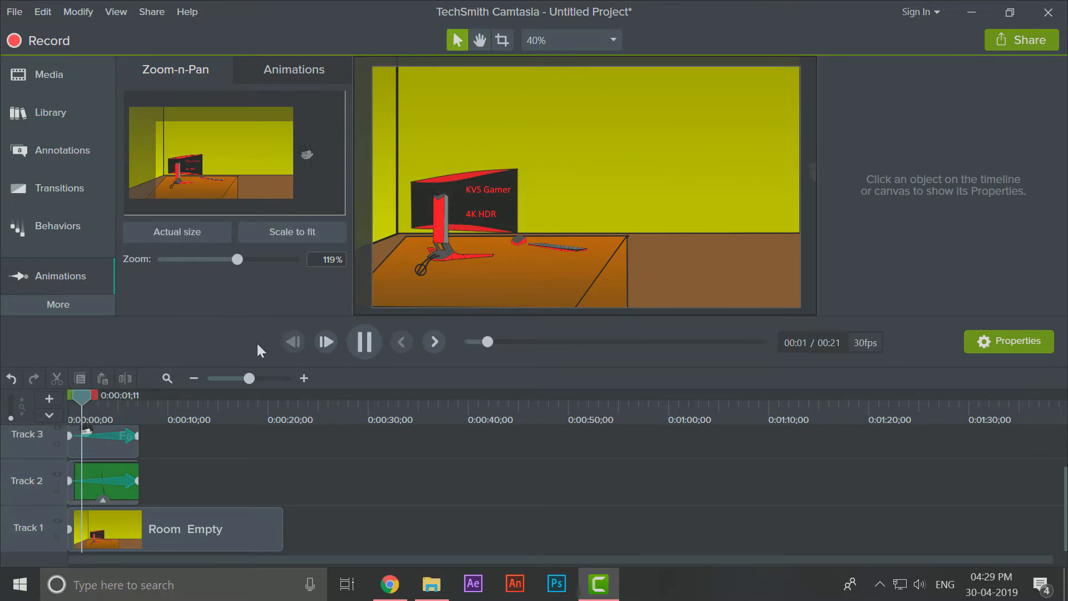
key(space)
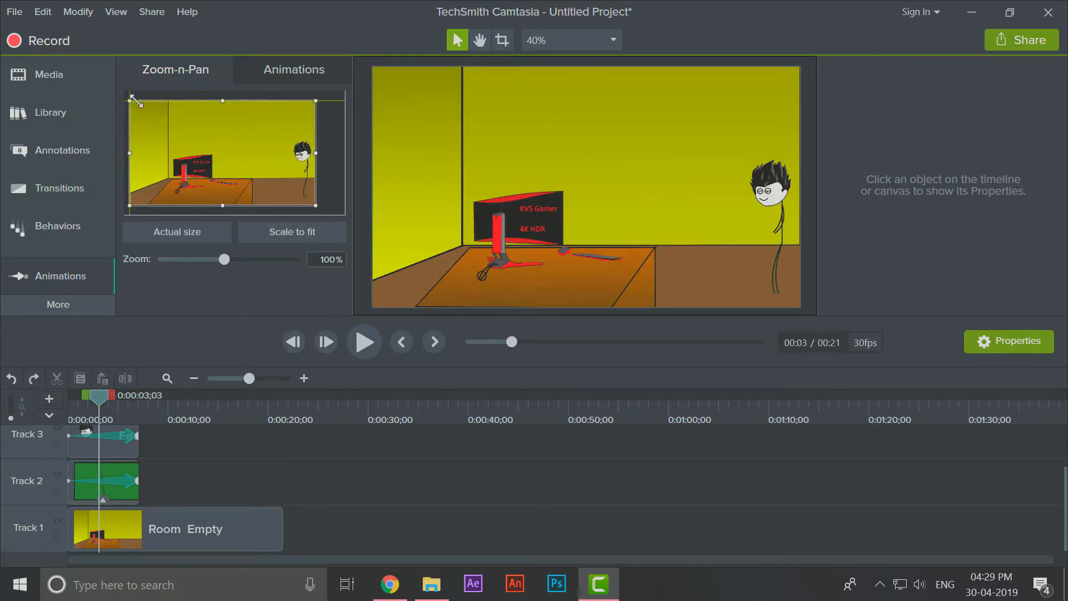
drag(133, 100, 164, 126)
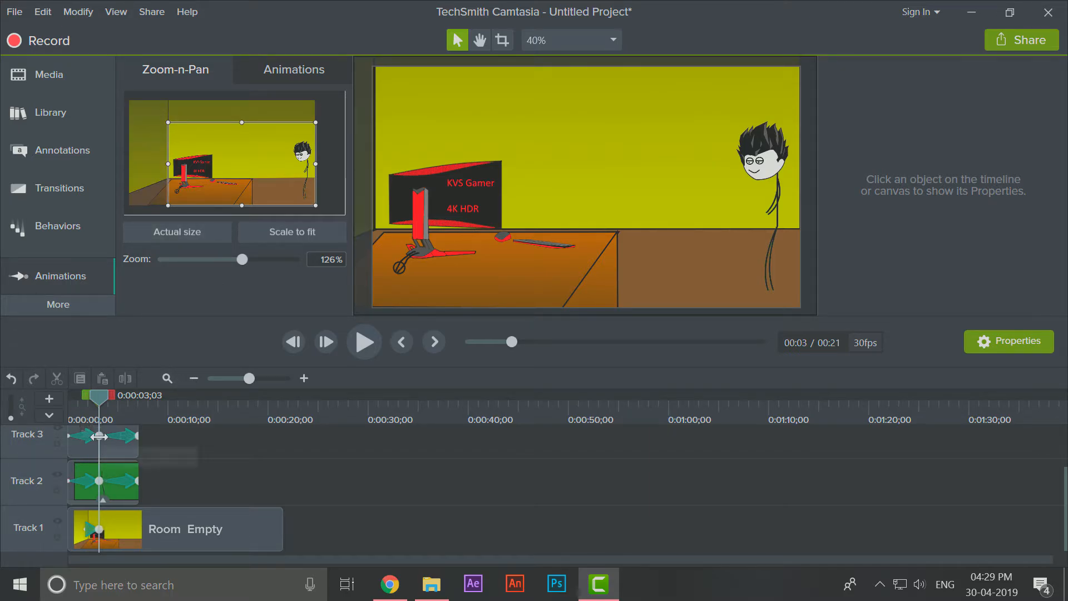
key(ctrl+z)
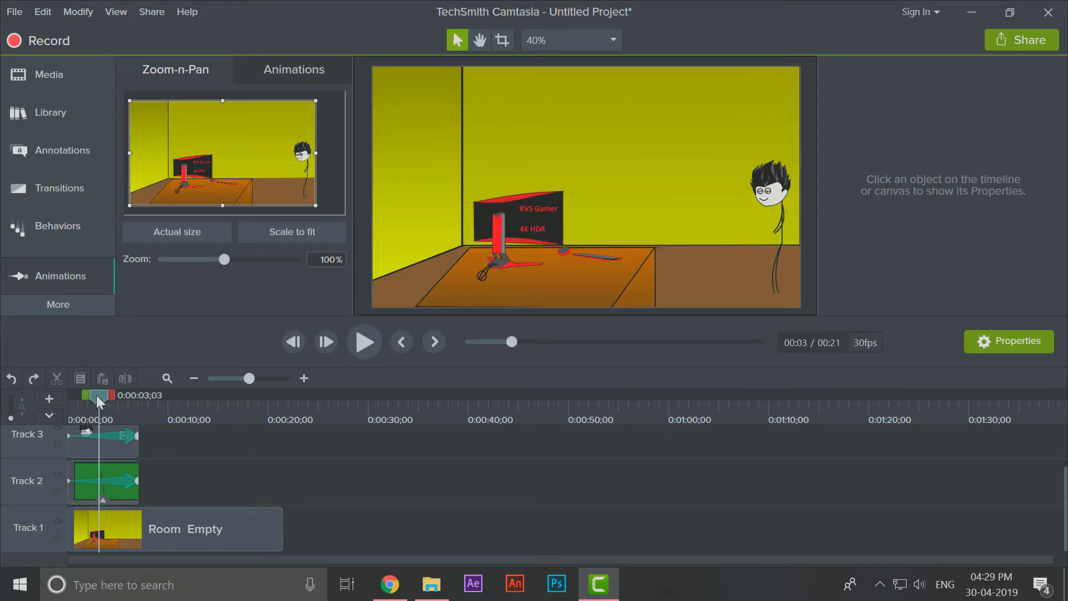
Step: Zoom in on the desk area to about 122% at the start of the timeline with Zoom-n-Pan and preview it
click(68, 408)
drag(131, 111, 160, 133)
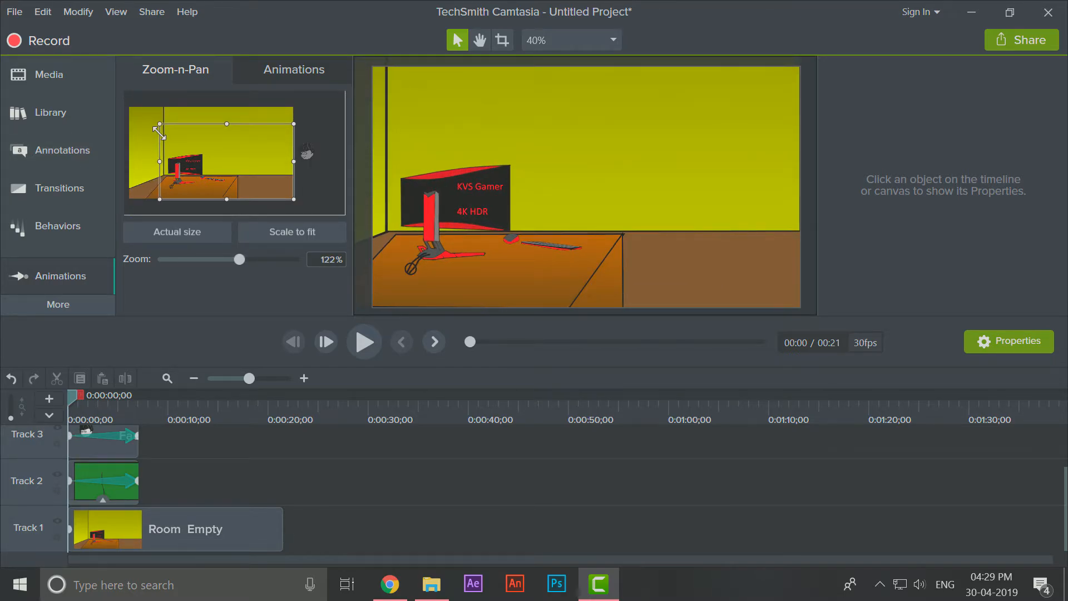
click(75, 449)
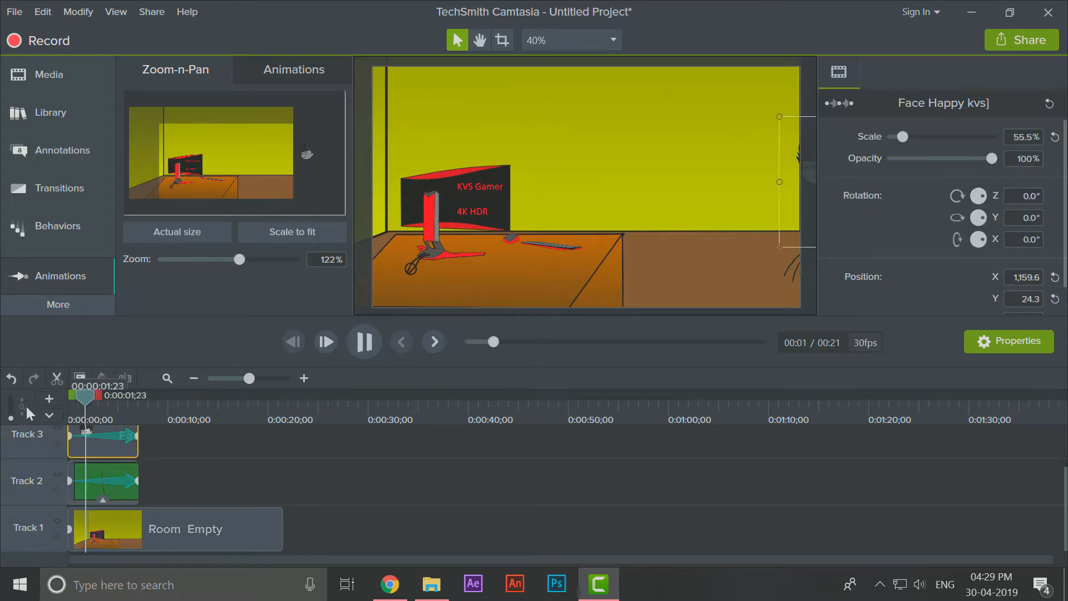
drag(92, 399, 36, 408)
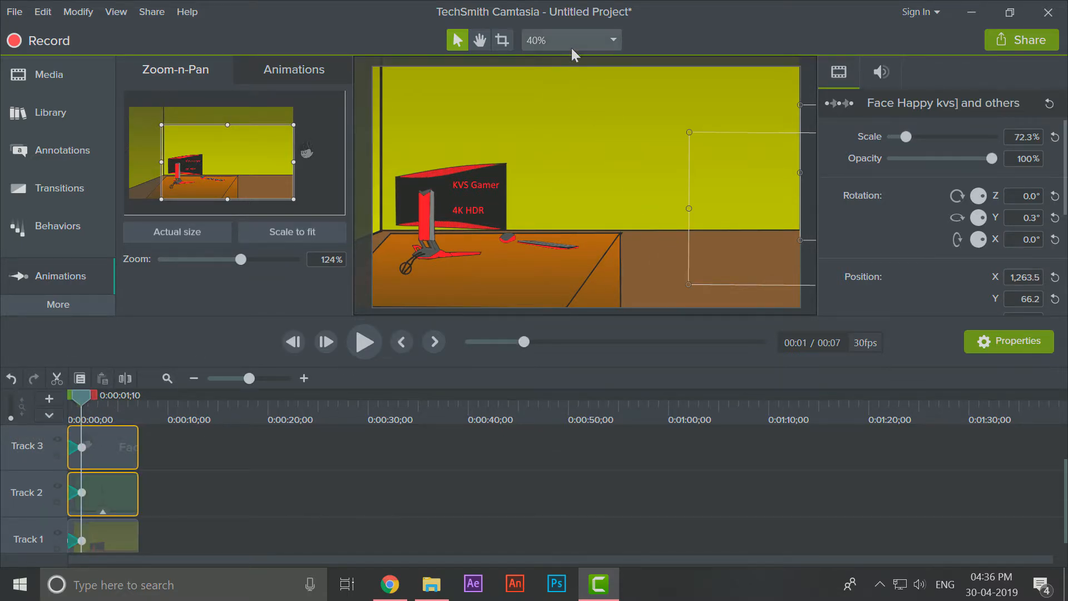
Step: Remove the zoom animations from the head and walking stickman clips and move both farther off beyond the room's right edge
click(572, 44)
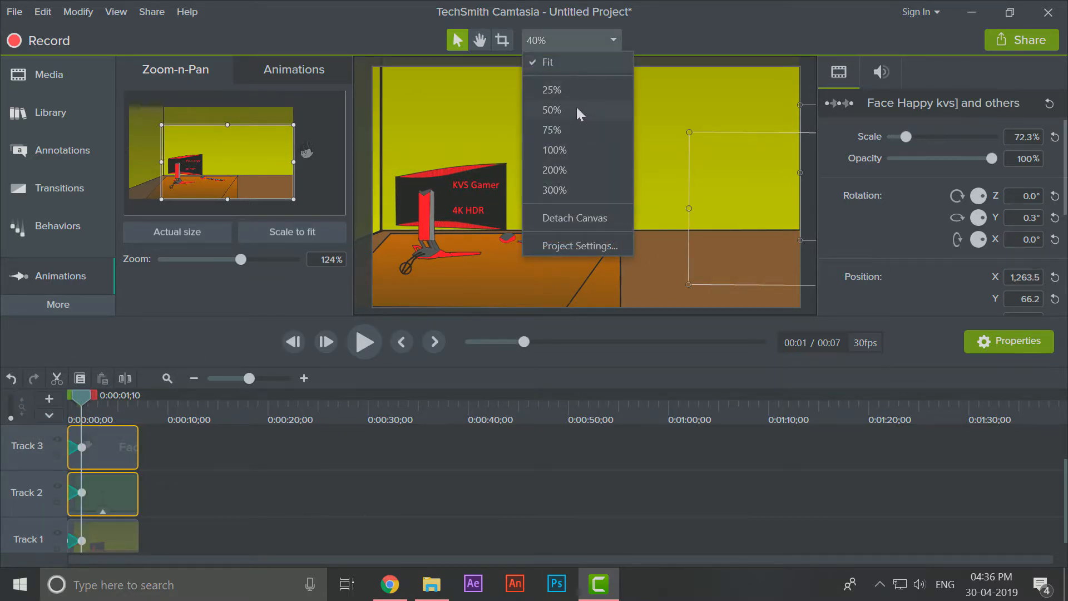
click(575, 89)
click(258, 441)
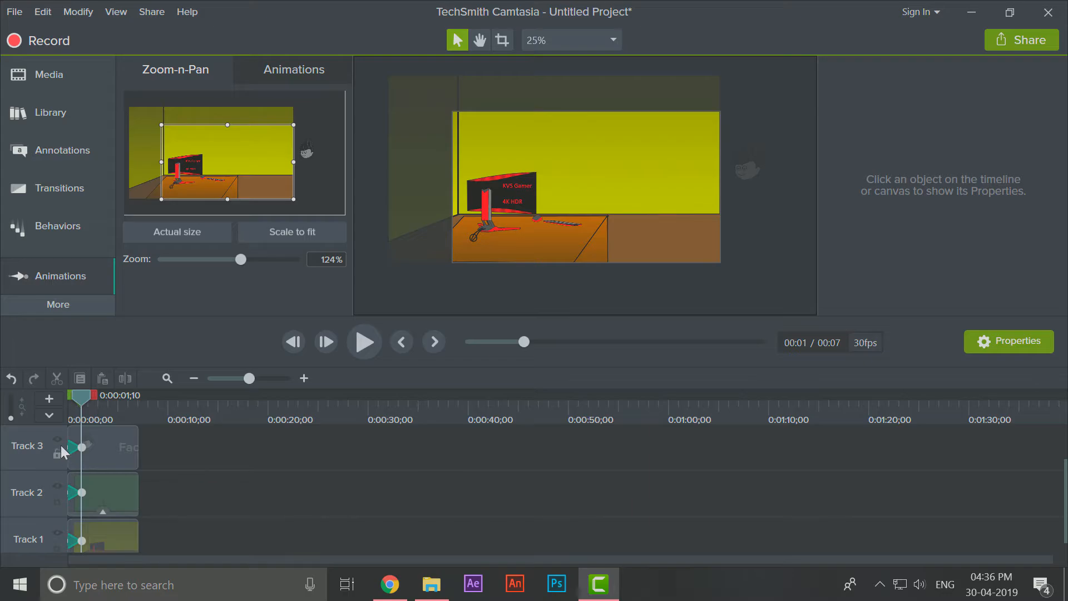
click(73, 456)
click(85, 522)
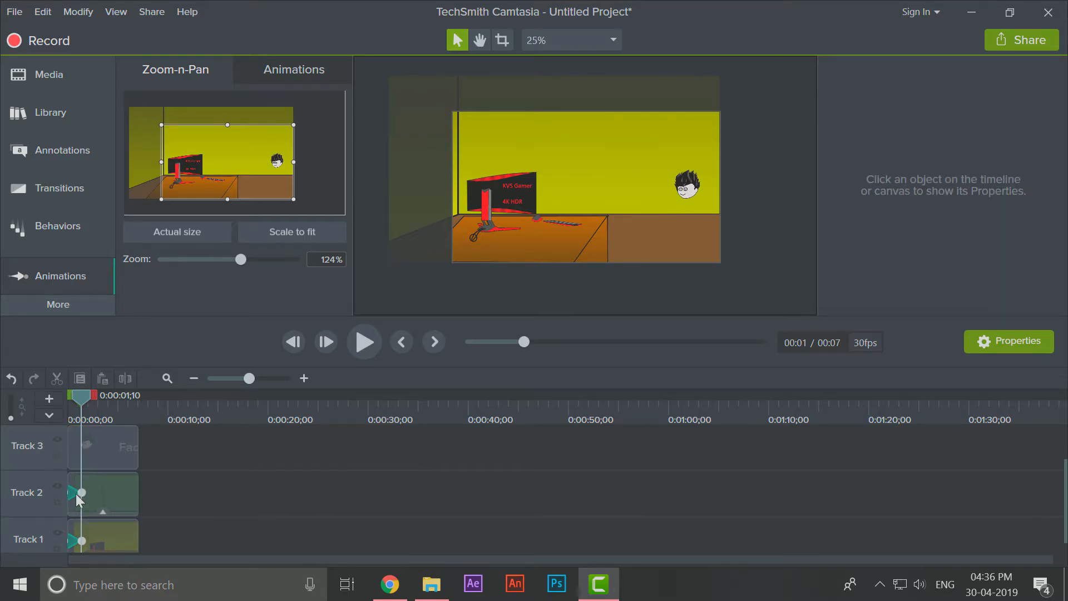
drag(245, 502, 70, 428)
drag(642, 226, 750, 228)
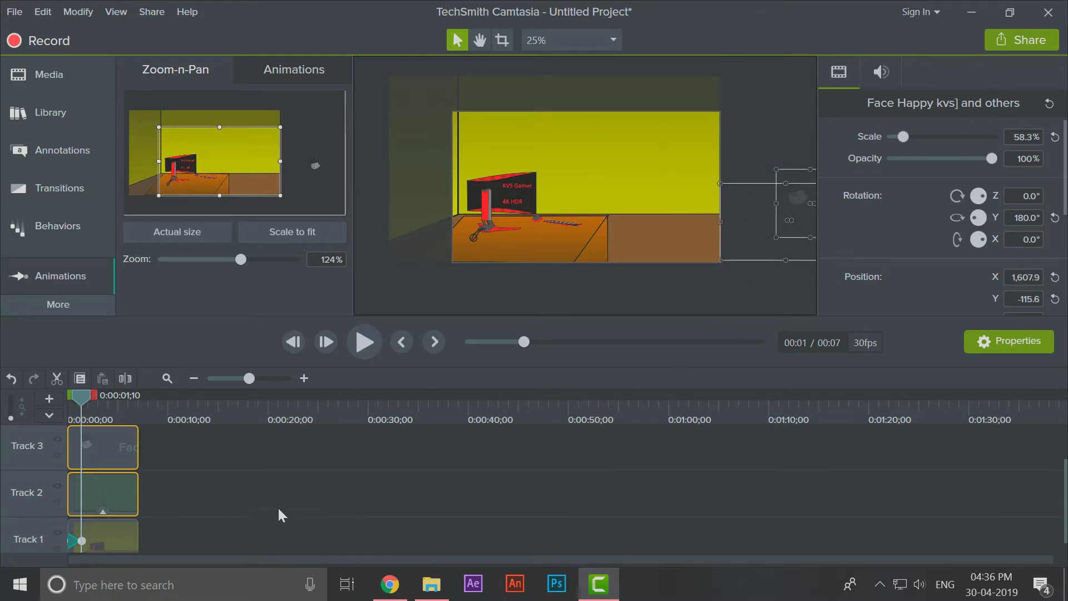
Step: Delete the zoom animation on the Room Empty clip and zoom in on the desk area to 130% at the timeline's start
click(74, 542)
key(Delete)
drag(86, 403, 12, 416)
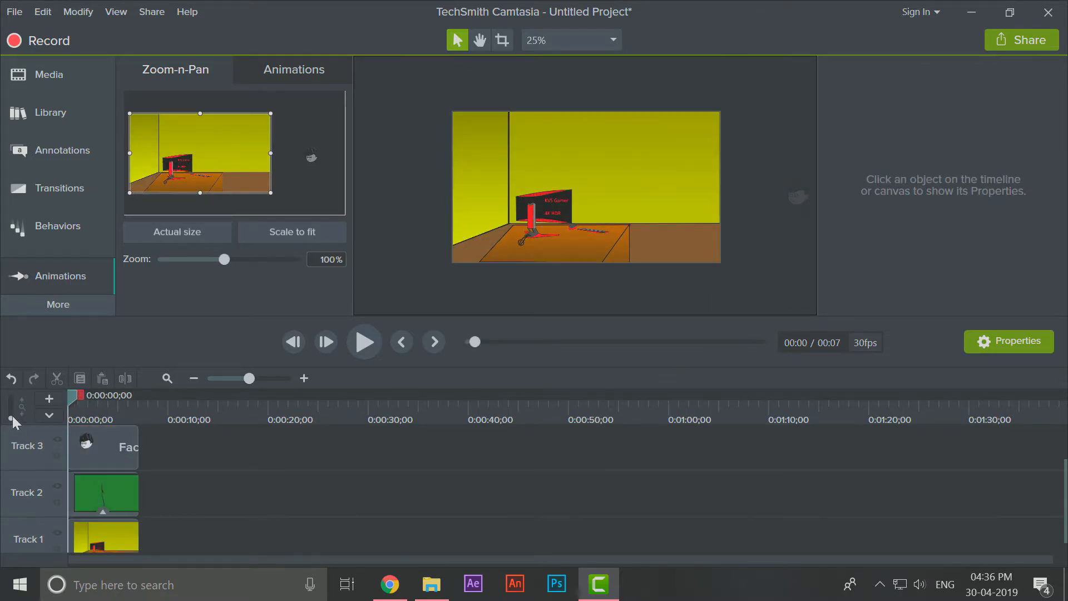
drag(129, 116, 161, 136)
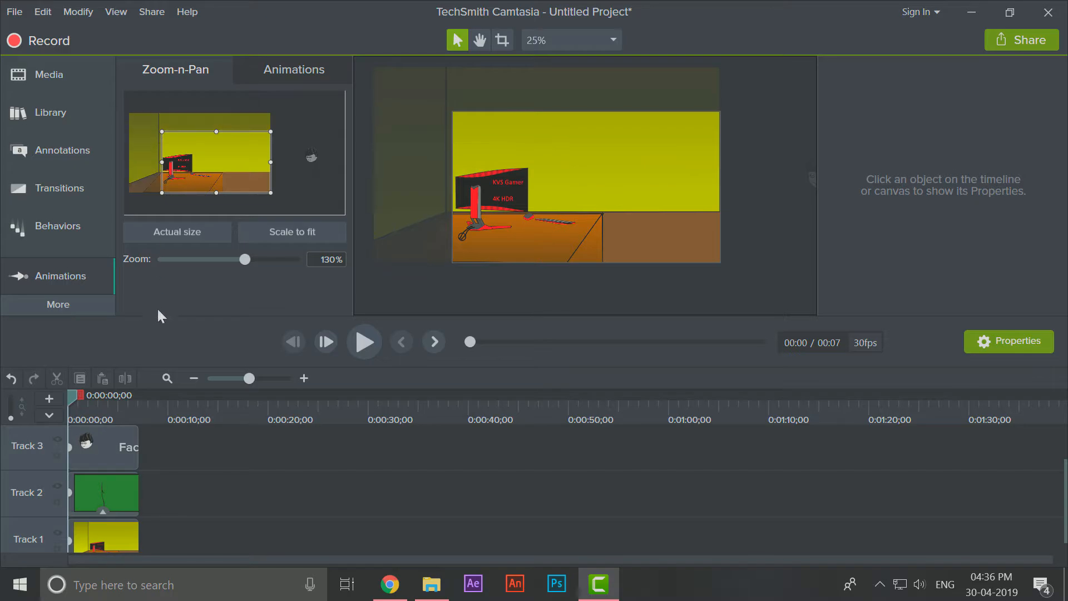
Step: Extend the zoom animations on the head, stickman and room clips to end at 0:00:01;05 and preview the zoom
drag(183, 504, 105, 477)
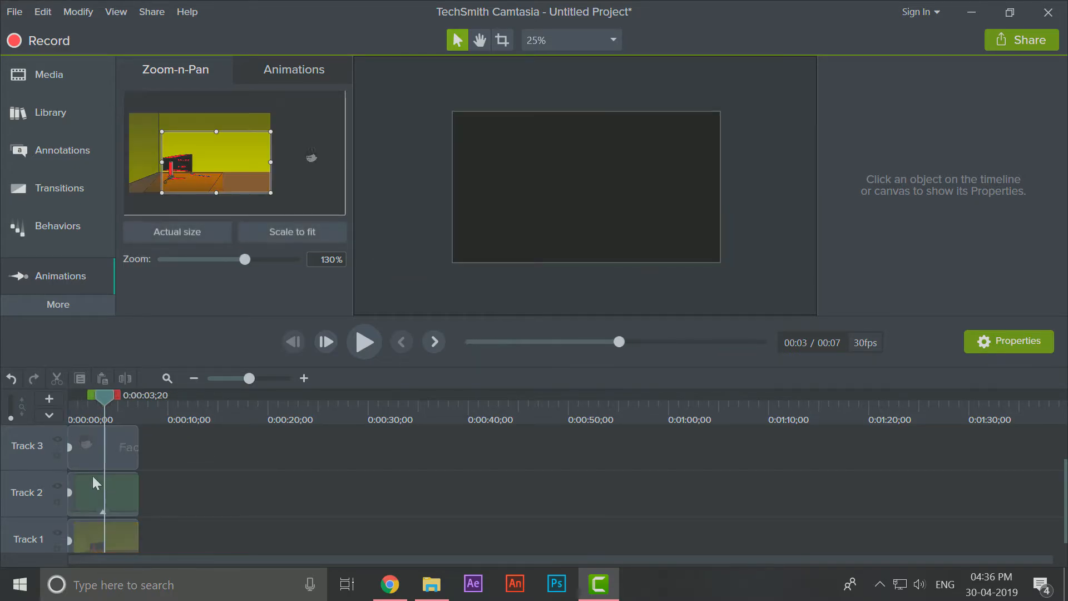
drag(69, 445, 81, 443)
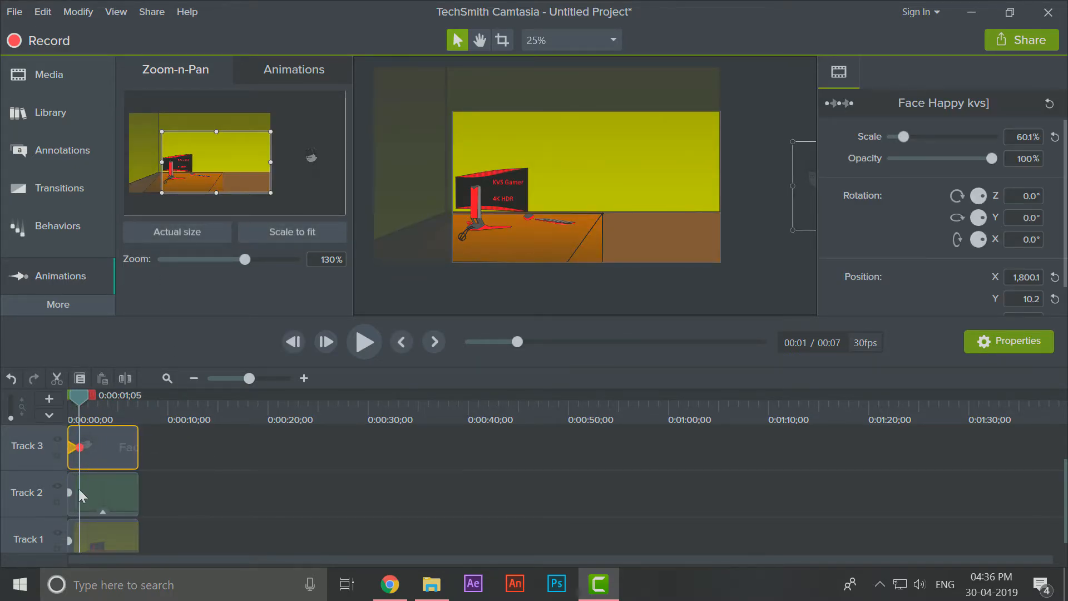
drag(70, 490, 79, 490)
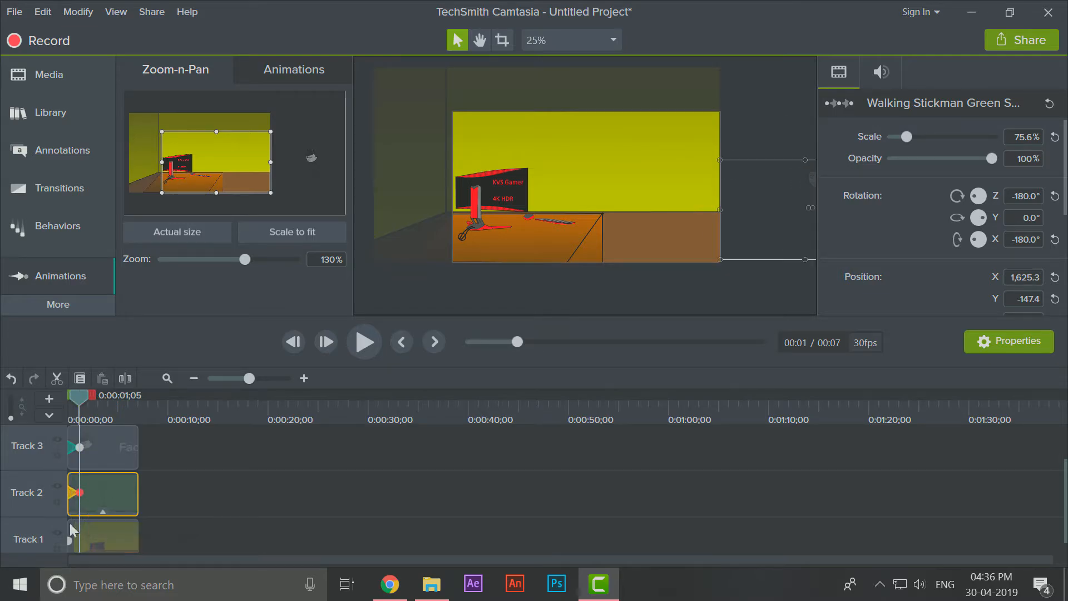
drag(67, 538, 79, 537)
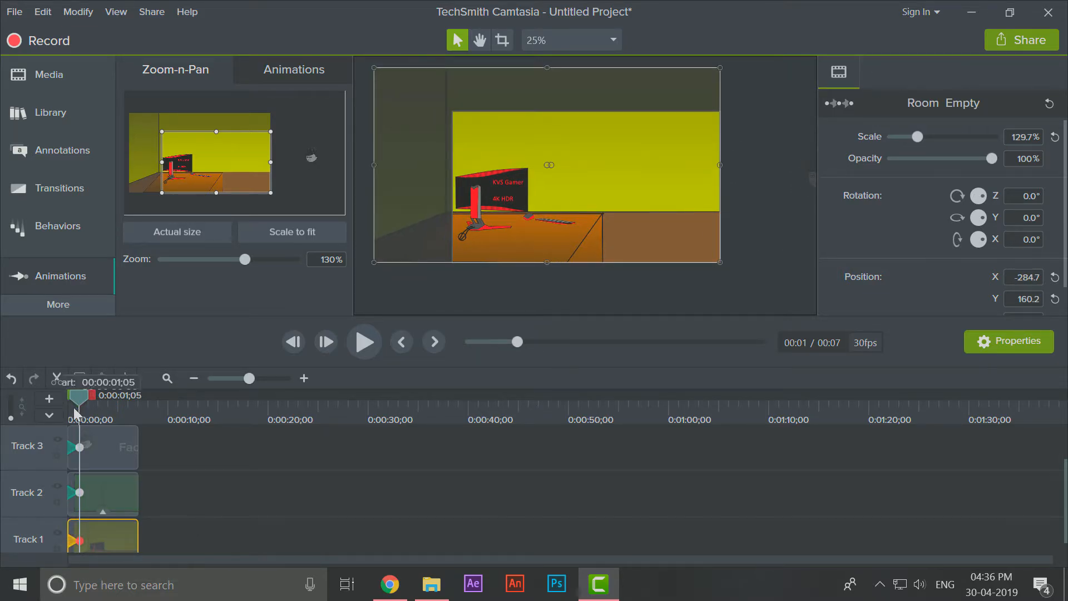
drag(76, 414, 52, 410)
key(space)
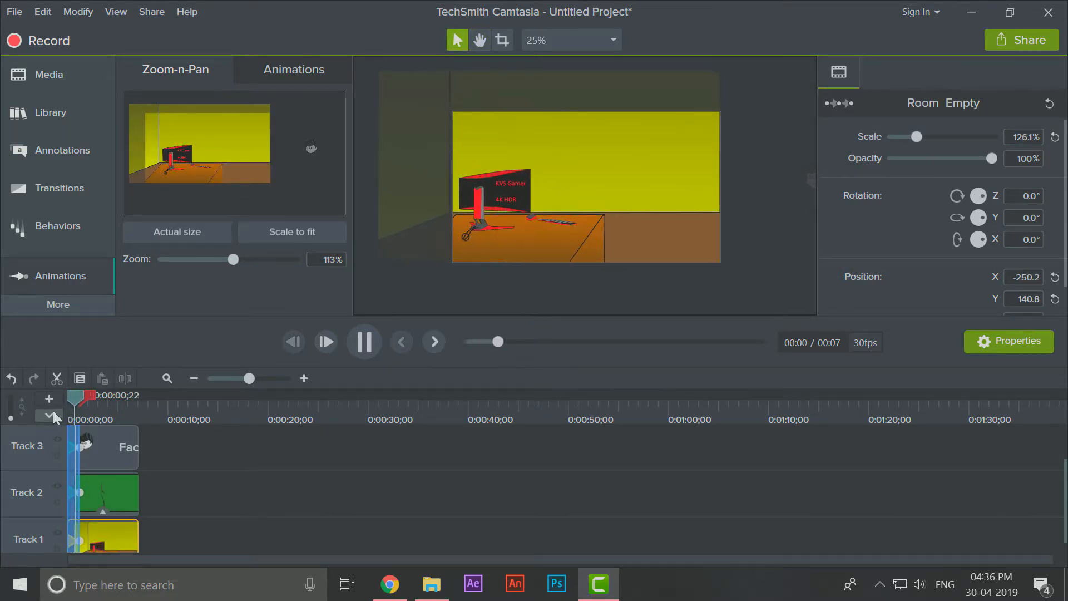
key(space)
Step: Add Custom animations ending at about 0:00:02;05 to the head and walking stickman clips and move both characters' parts beside the desk
click(186, 477)
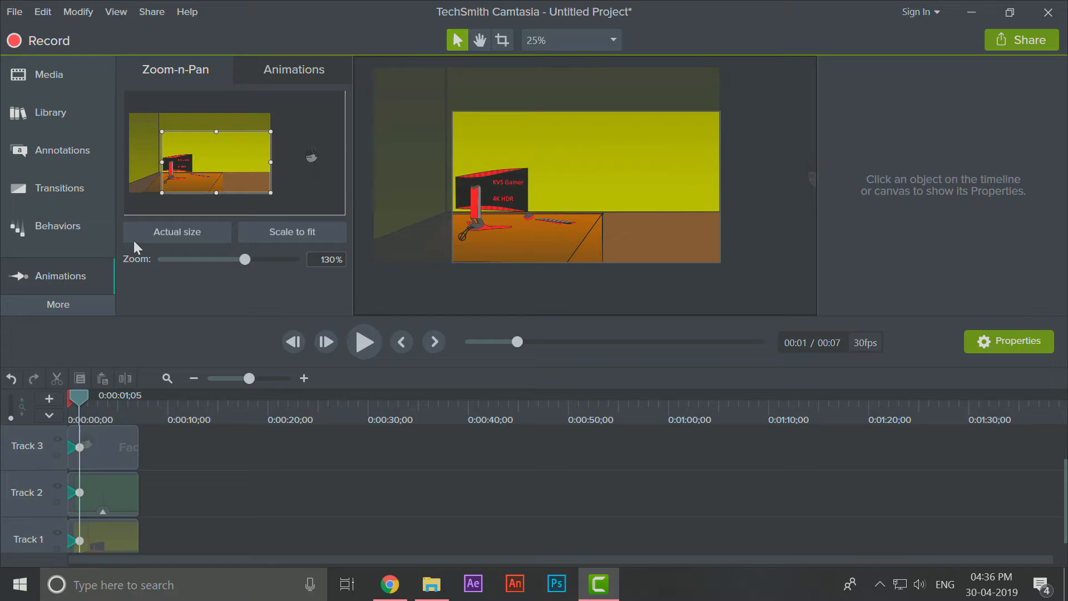
click(253, 71)
drag(226, 146, 80, 445)
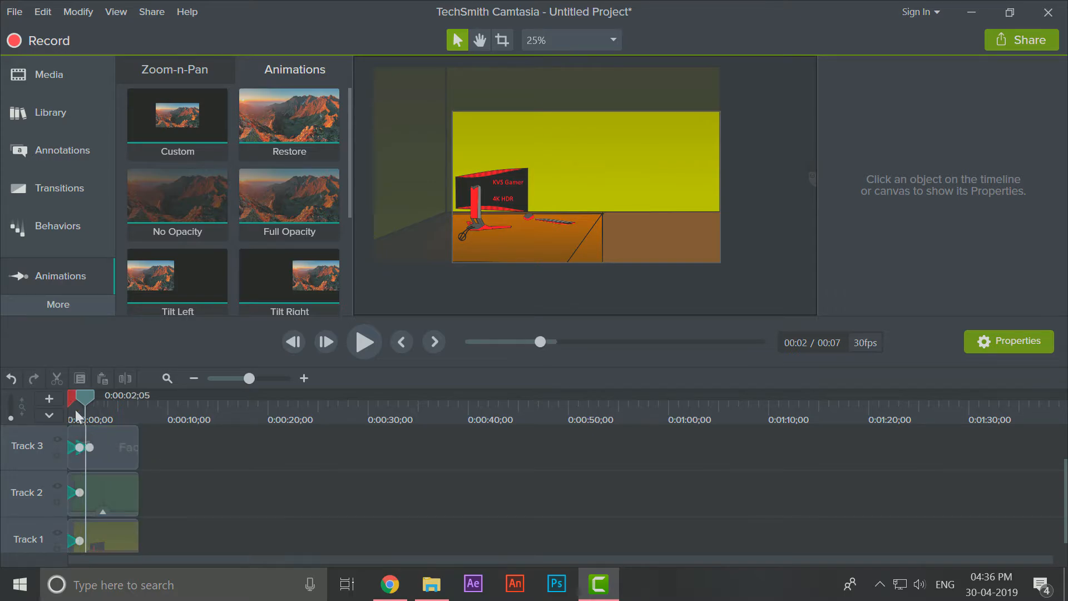
drag(202, 92, 89, 511)
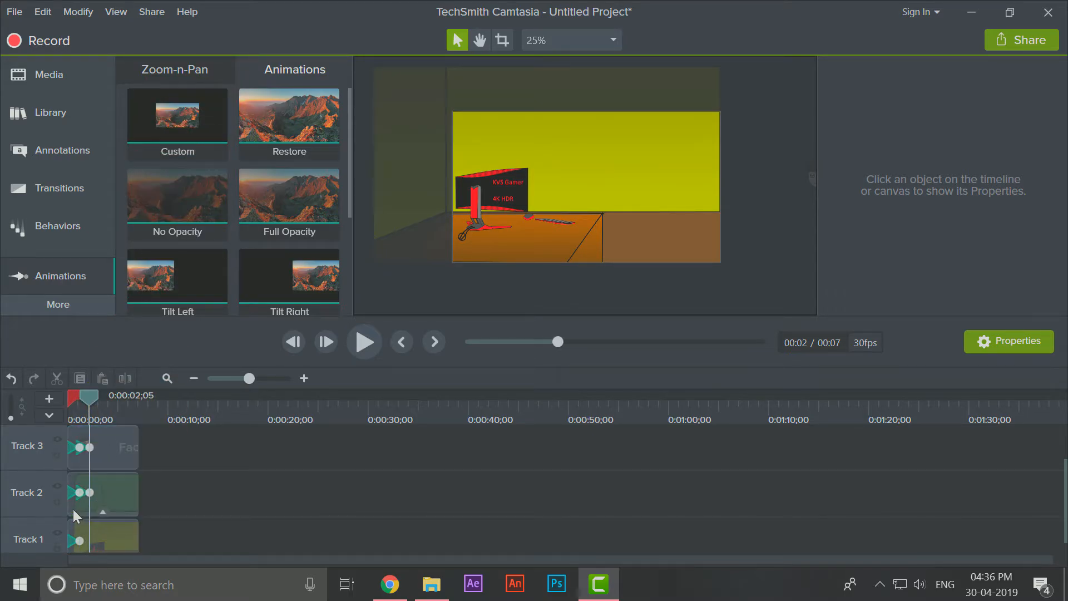
drag(201, 444, 134, 499)
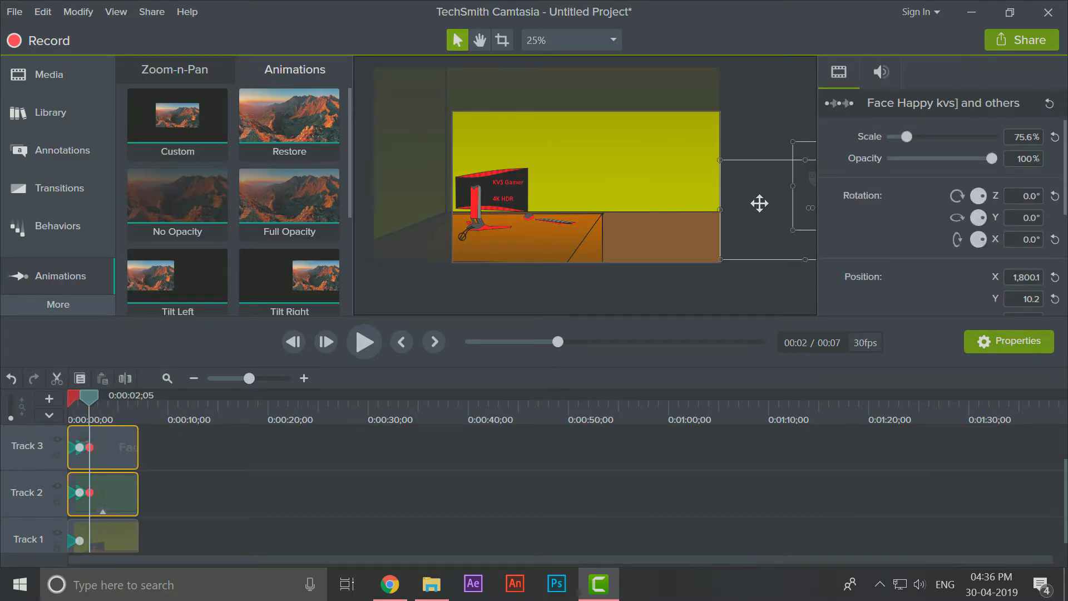
drag(759, 203, 546, 207)
click(246, 467)
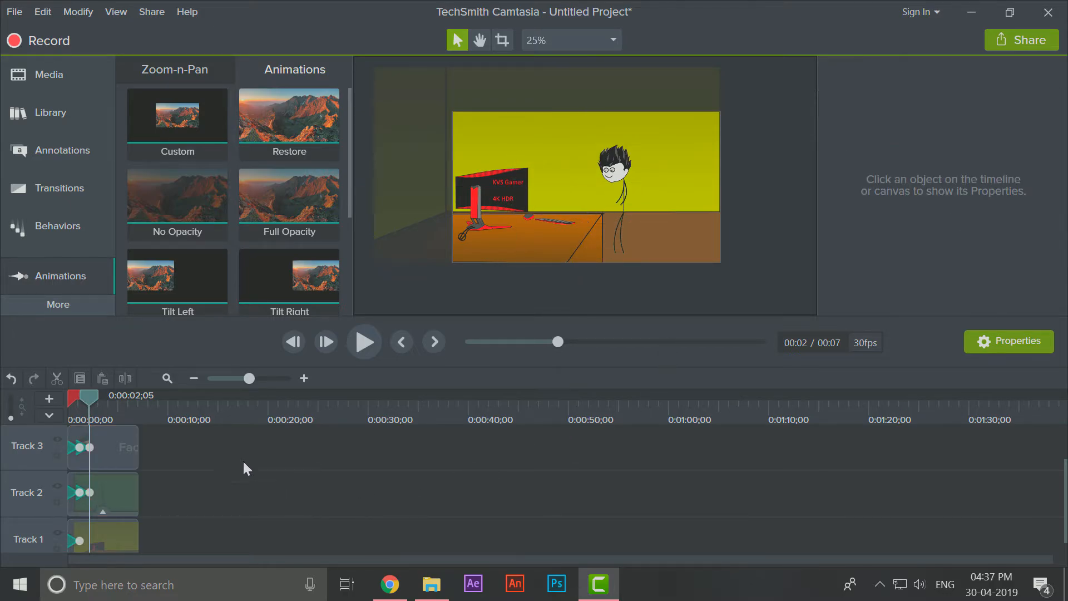
Step: Lengthen the walk-in animations on the head and walking stickman clips to end at about 0:00:05;23
drag(208, 444, 139, 498)
drag(89, 447, 126, 447)
drag(89, 492, 126, 491)
Step: Fit the canvas view to the window and play the zoom and walk back from the start
drag(129, 396, 51, 416)
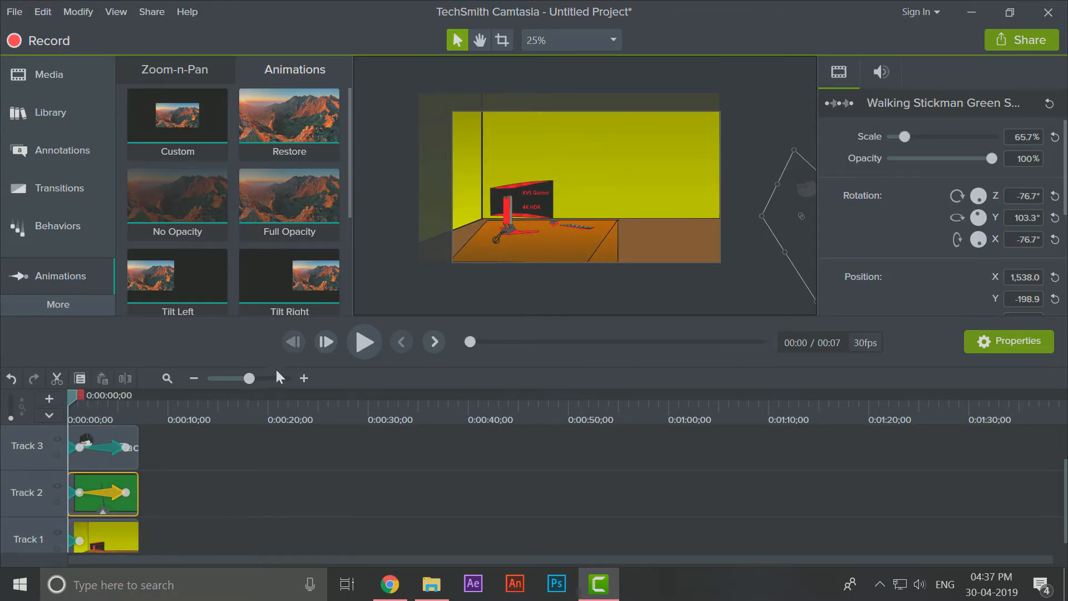
click(612, 40)
click(573, 63)
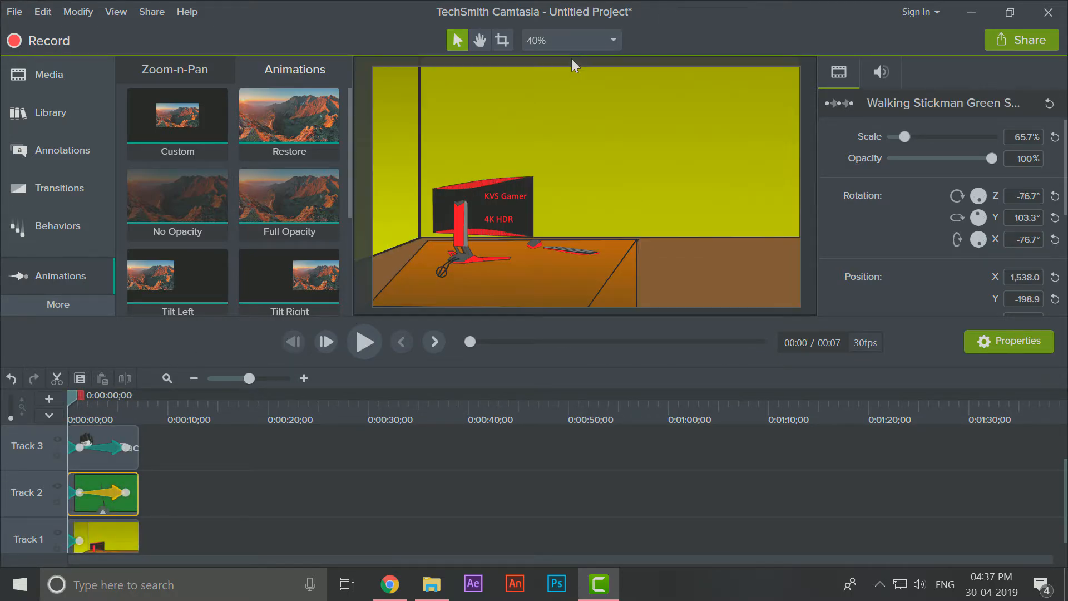
click(303, 484)
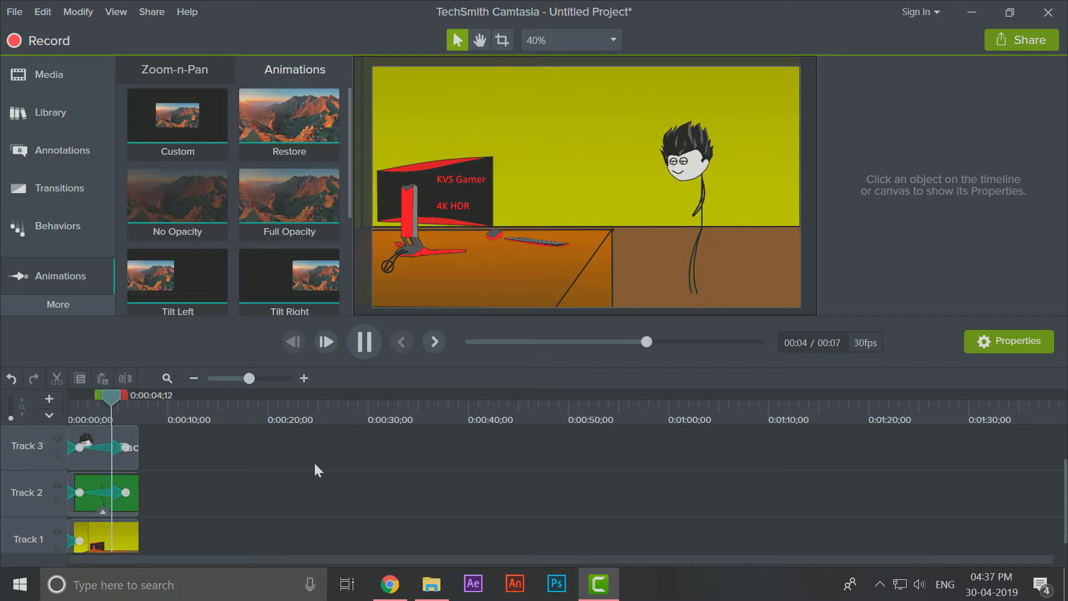
Step: Extend the head, stickman and room clips to about 10 seconds and lengthen both walk-in animations to end at about 7 seconds
click(67, 495)
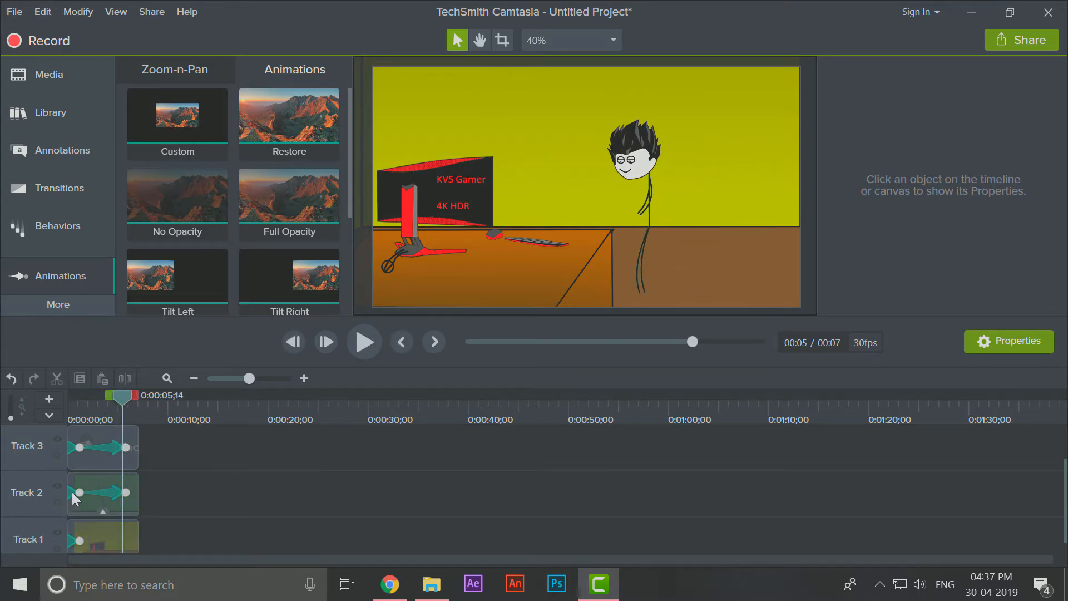
mouse_move(72, 492)
mouse_down()
mouse_move(102, 492)
mouse_move(87, 488)
mouse_up()
click(95, 492)
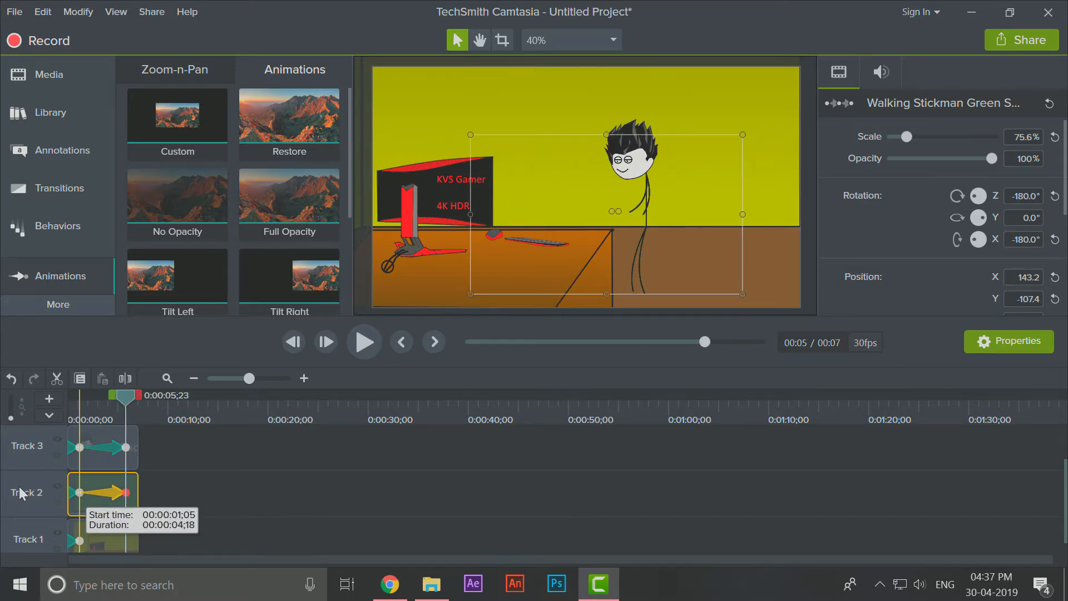
click(99, 447)
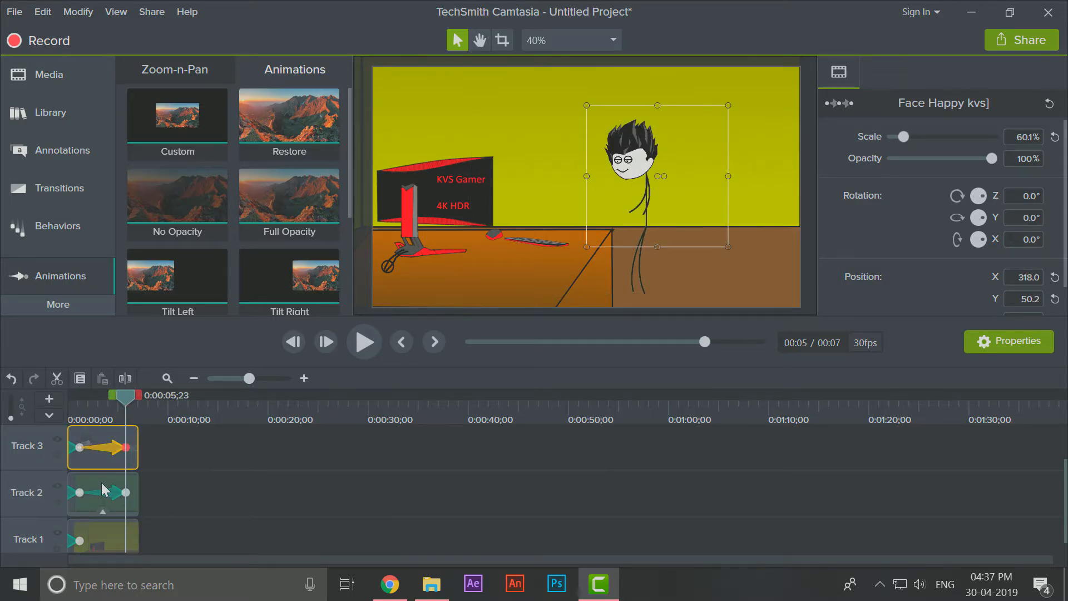
drag(141, 456, 128, 542)
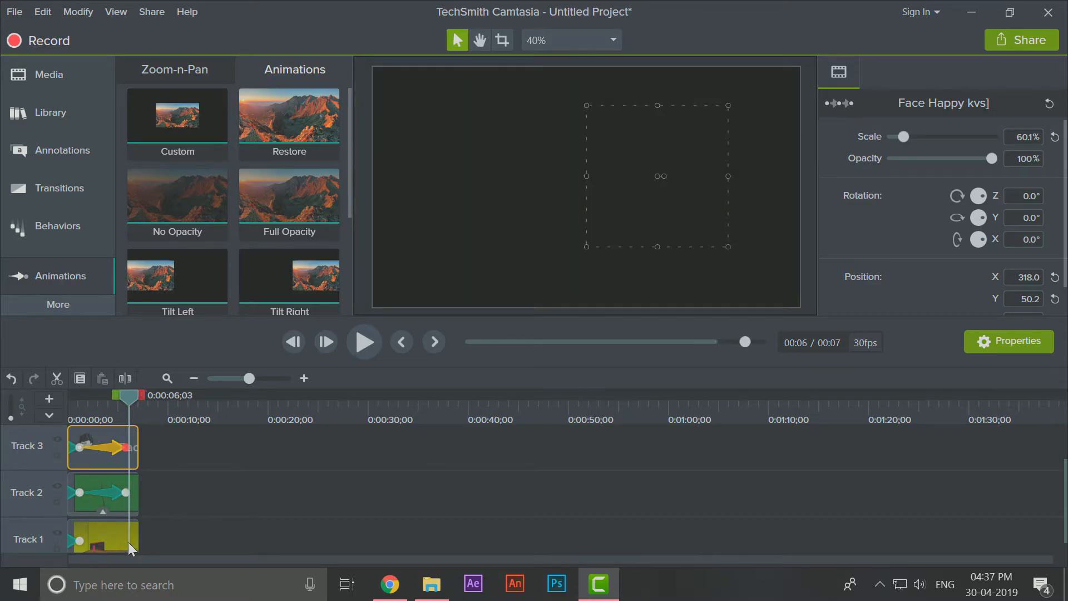
drag(183, 515, 70, 427)
drag(190, 535, 109, 427)
mouse_move(138, 489)
mouse_down()
mouse_move(174, 490)
mouse_move(127, 492)
mouse_move(138, 491)
mouse_up()
mouse_move(127, 447)
mouse_down()
mouse_move(148, 445)
mouse_move(138, 447)
mouse_up()
Step: Play the lengthened walk from the start and scrub on to the end of the clips
click(293, 340)
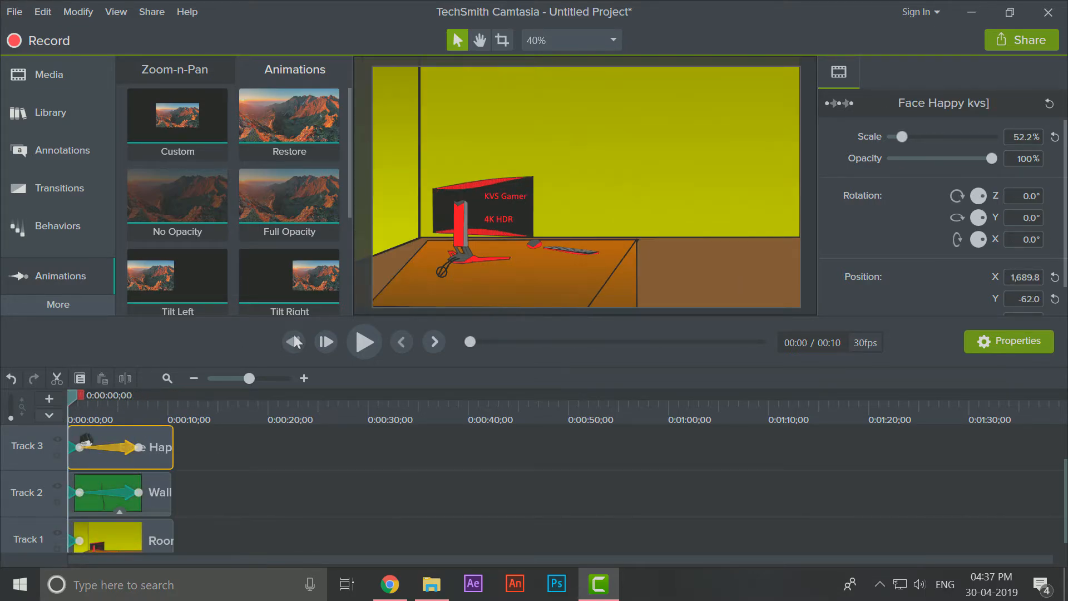
click(365, 340)
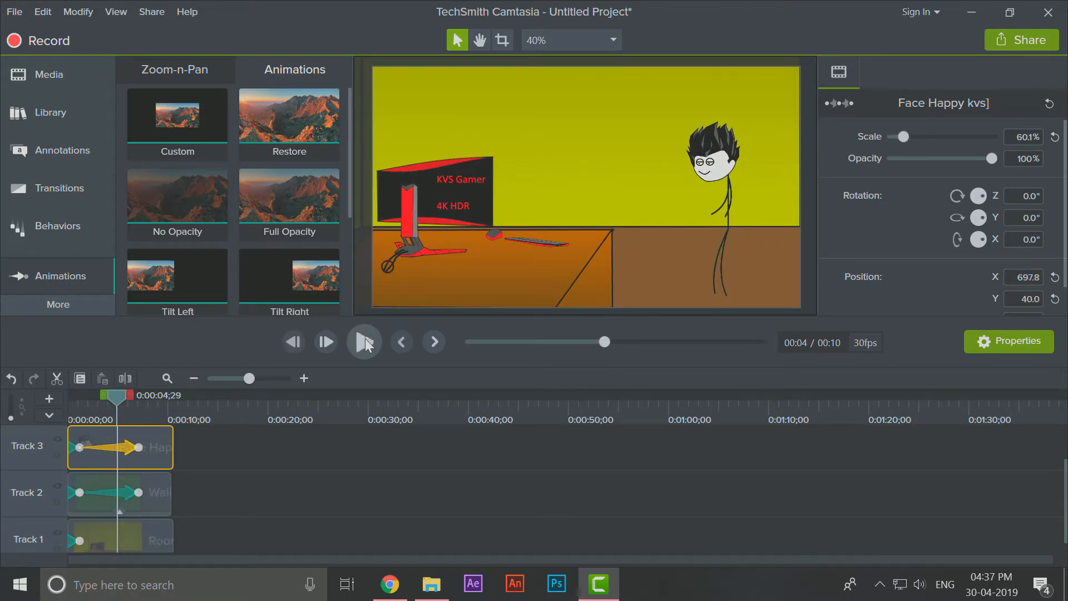
click(365, 338)
drag(125, 412, 171, 432)
scroll(320, 463, up, 2)
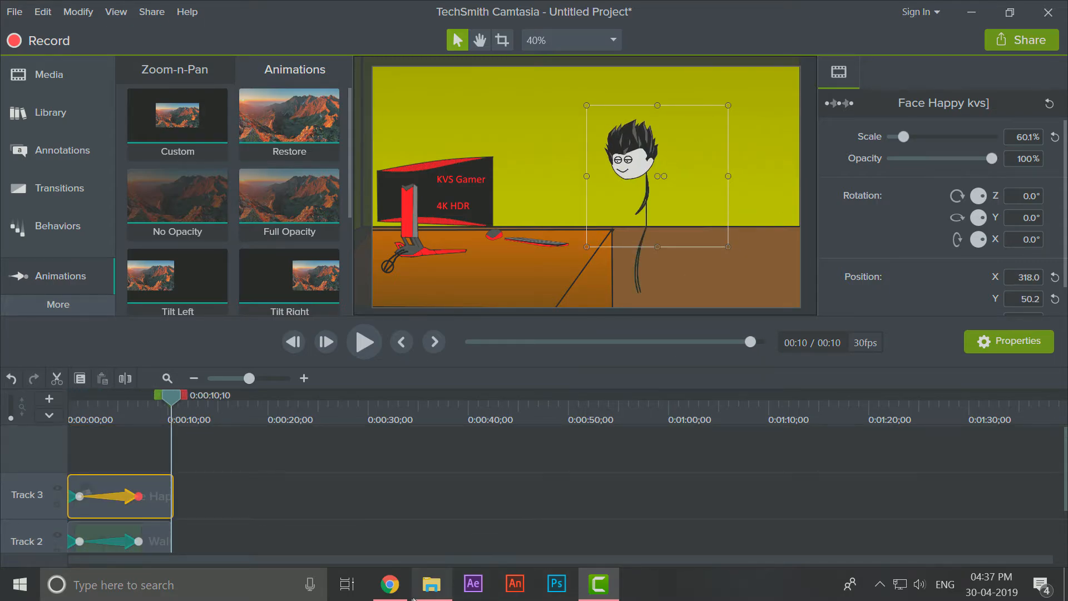
scroll(159, 489, down, 2)
Step: Add a plain text callout on a new track, running from 0:00:01;05 to 0:00:03;21, before the stickman enters
mouse_move(134, 418)
mouse_down()
mouse_move(70, 434)
mouse_move(110, 430)
mouse_move(88, 423)
mouse_move(106, 421)
mouse_up()
scroll(239, 467, up, 2)
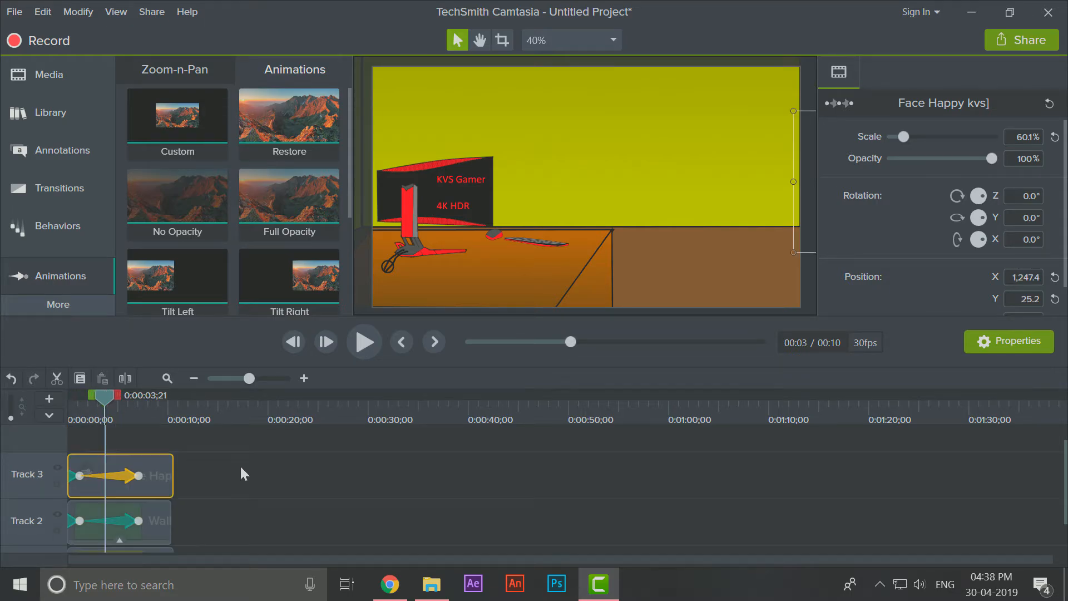
click(95, 146)
mouse_move(102, 468)
mouse_down()
mouse_move(106, 451)
mouse_move(89, 451)
mouse_move(102, 472)
mouse_move(120, 457)
mouse_move(104, 451)
mouse_up()
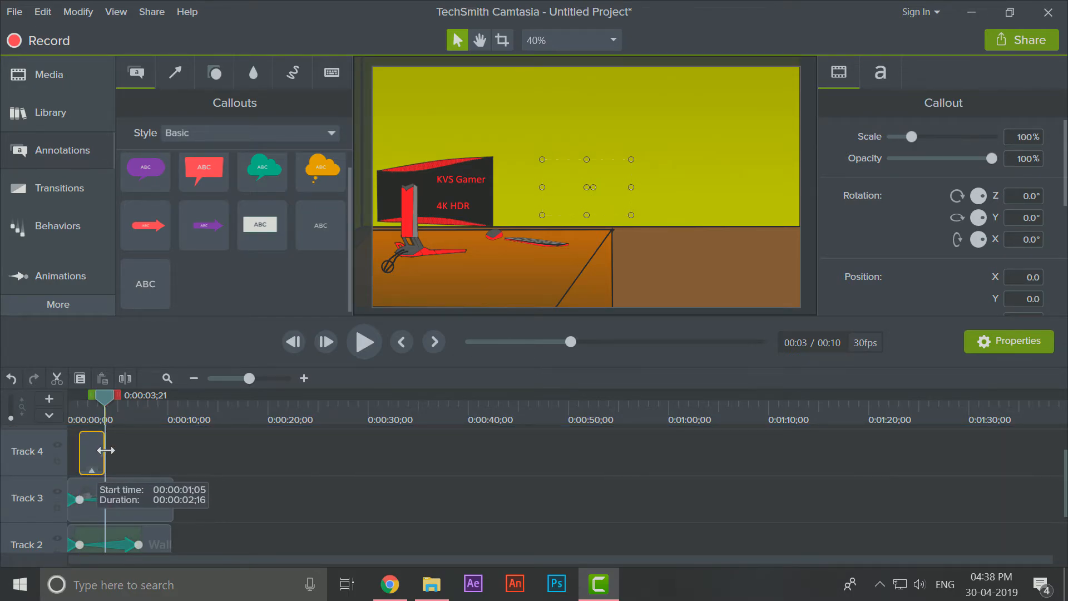
mouse_move(104, 396)
mouse_down()
mouse_move(58, 399)
mouse_move(93, 399)
mouse_up()
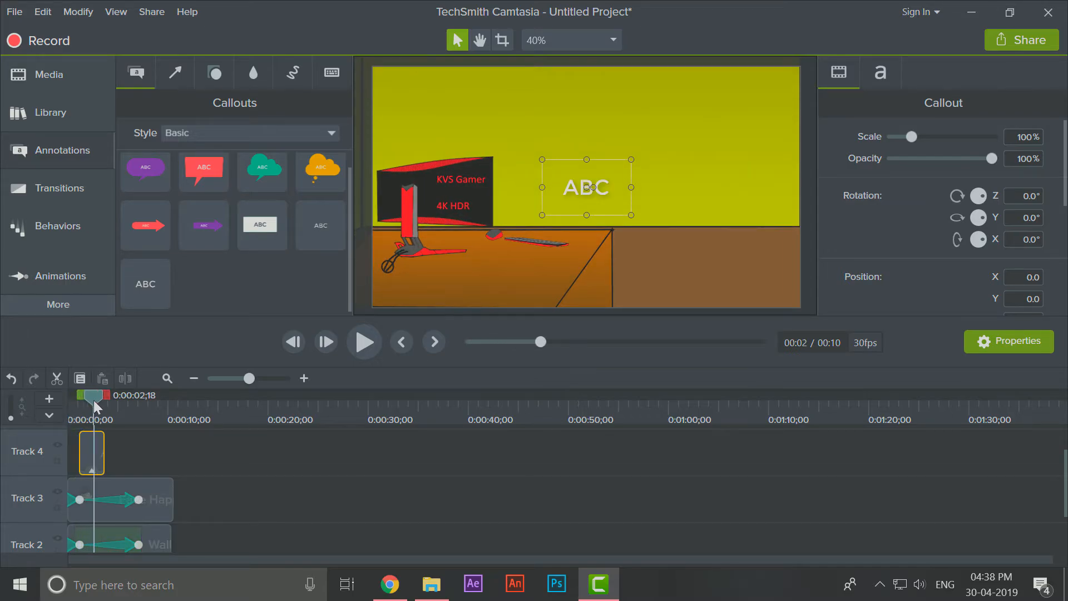
Step: Move the callout onto the wall beside the monitor and change its text to "WHEN A GAMER MAKES A TUTORIAL"
drag(576, 200, 621, 165)
double_click(620, 165)
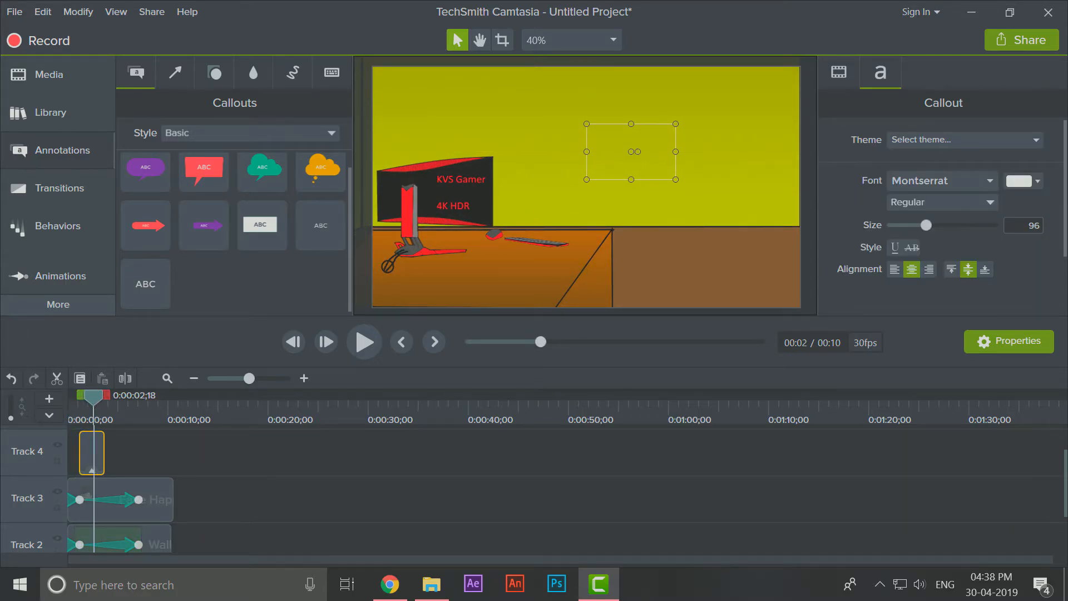
text(WHEN)
key(Return)
text(A)
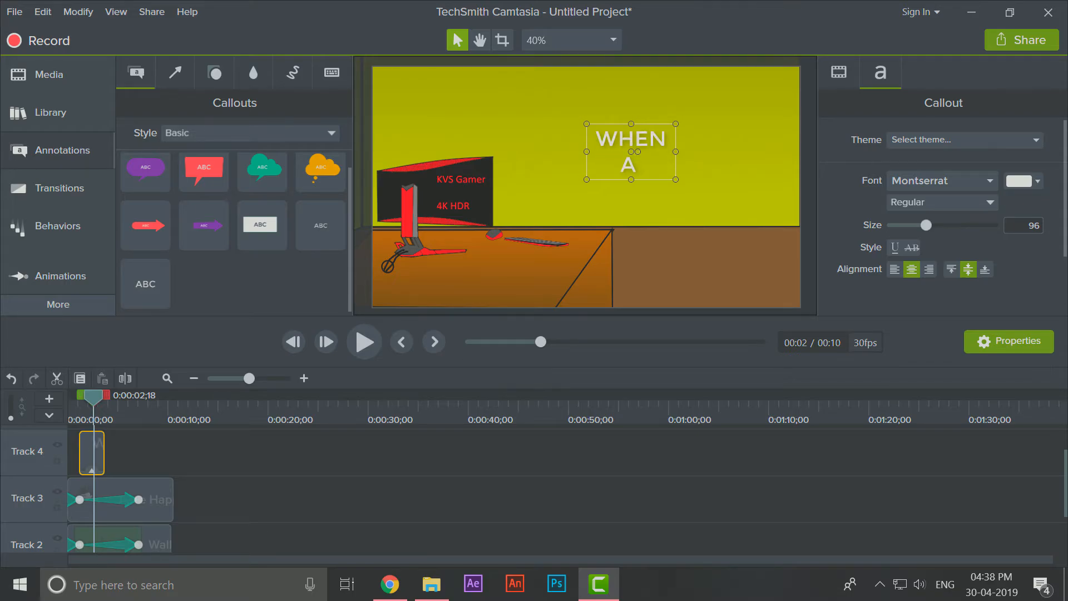
text( GAMER MAKES)
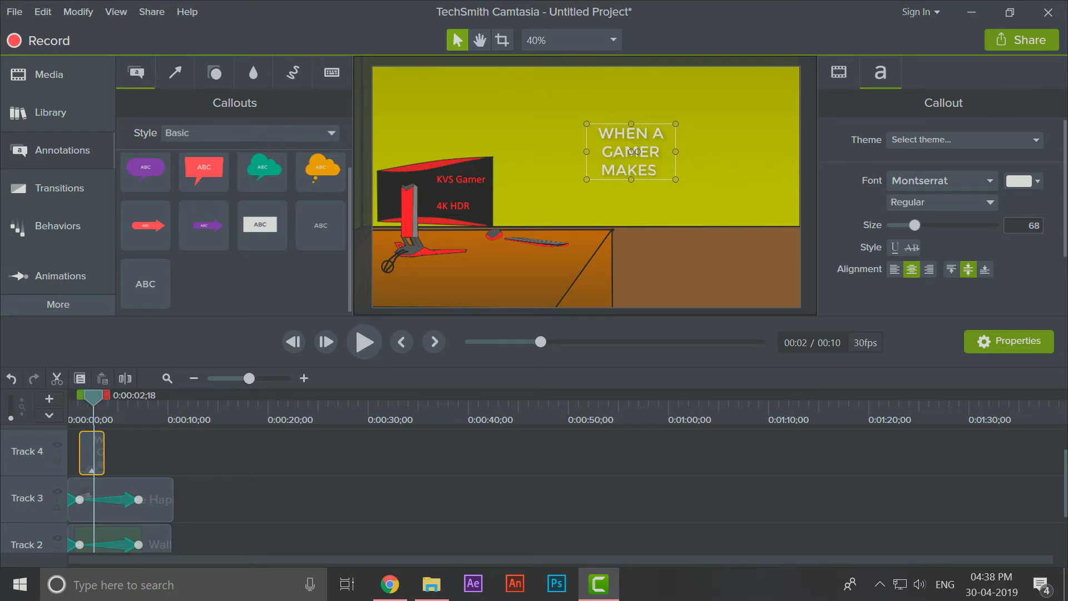
text( A TUTORIAL)
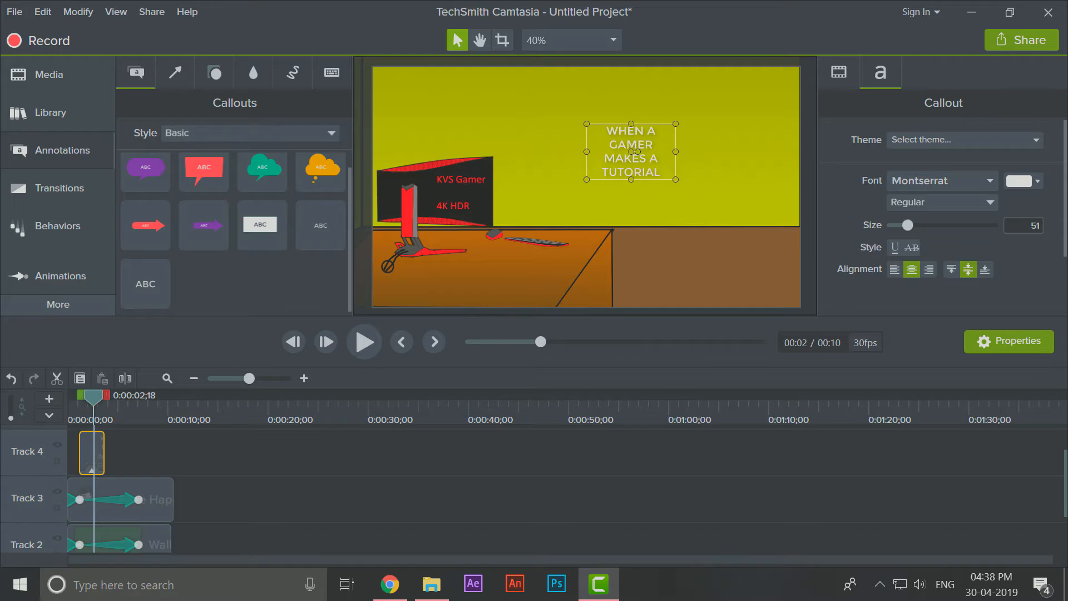
Step: Colour the callout text black, enlarge it to size 117 and fit its box on four lines against the wall
key(ctrl+a)
click(1024, 181)
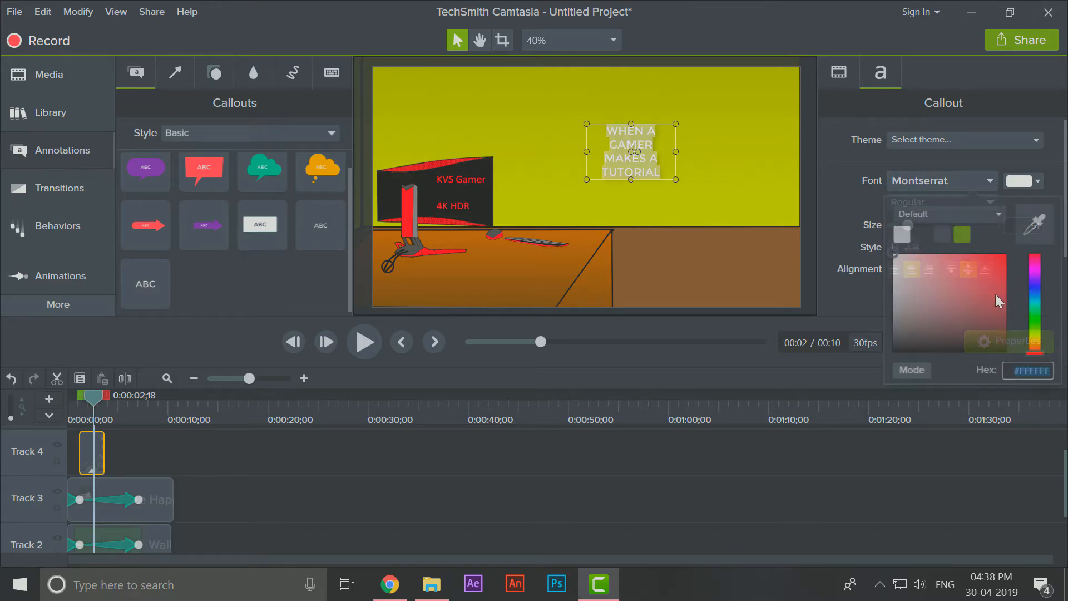
drag(995, 294, 956, 356)
click(703, 179)
click(640, 160)
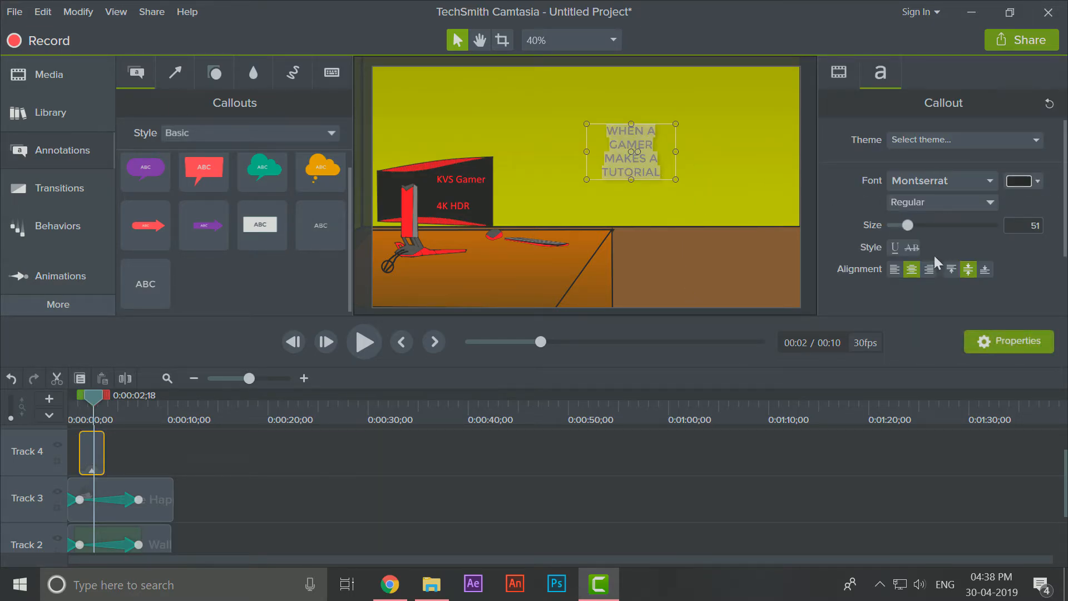
drag(907, 225, 965, 230)
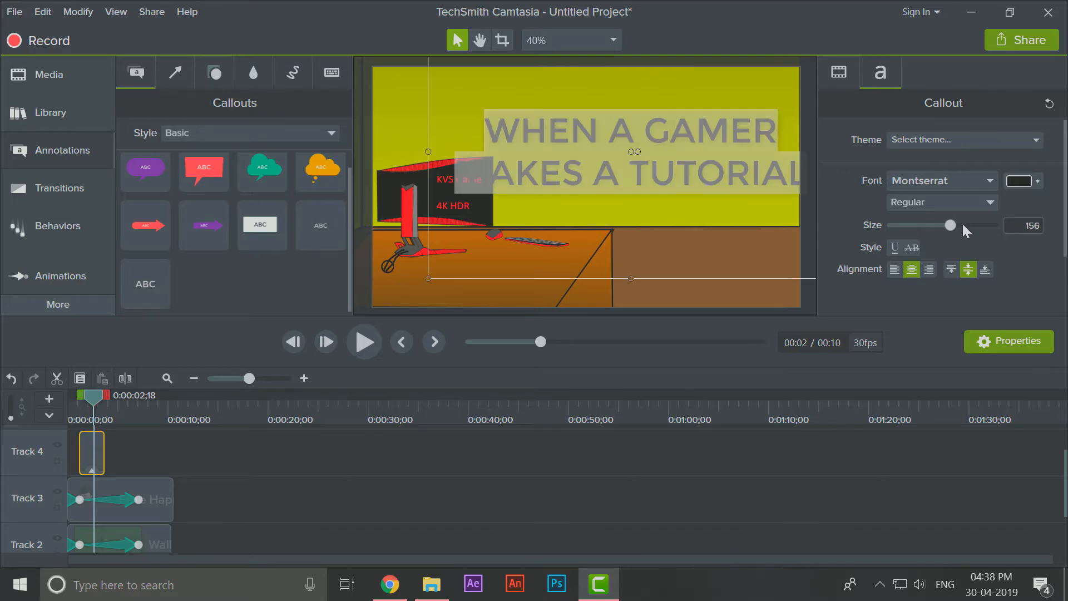
drag(429, 277, 629, 151)
drag(663, 116, 590, 170)
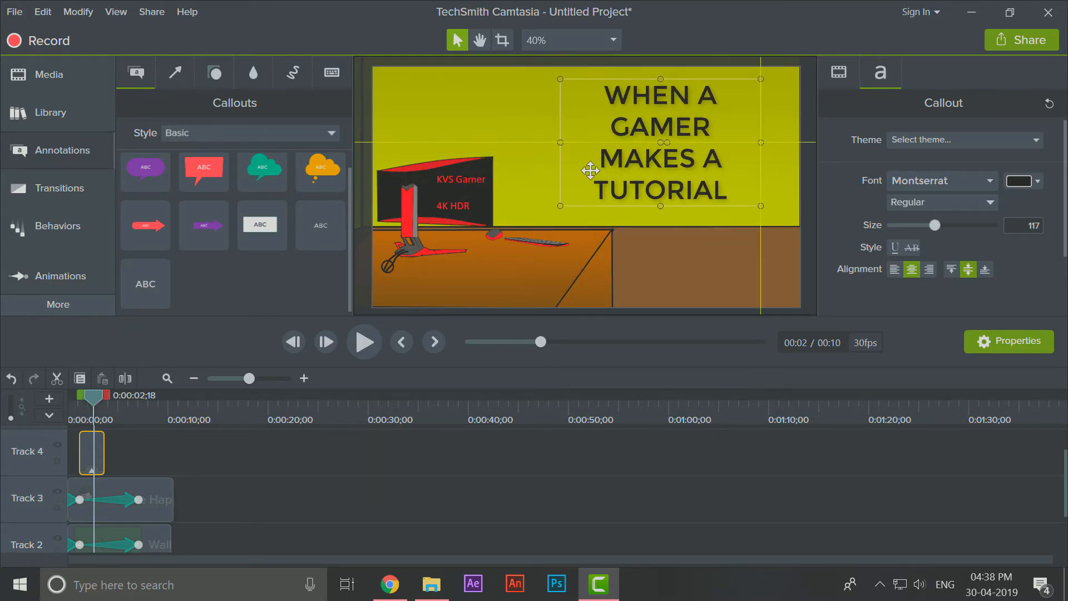
Step: Play the sequence with the title callout from the start and stop at 0:00:07;11, where the walk ends
drag(97, 435, 26, 418)
key(space)
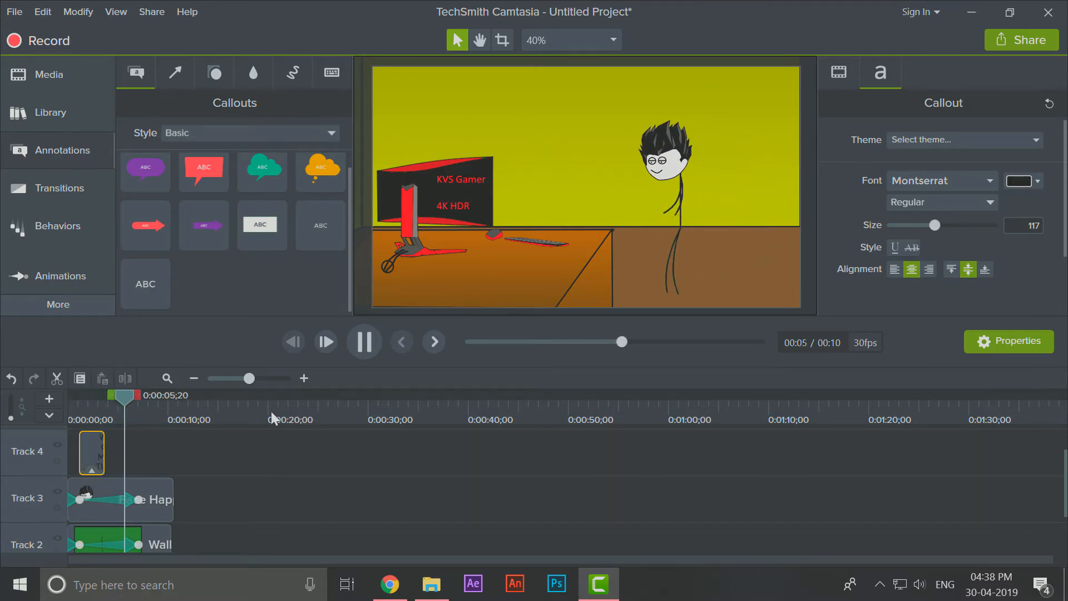
key(space)
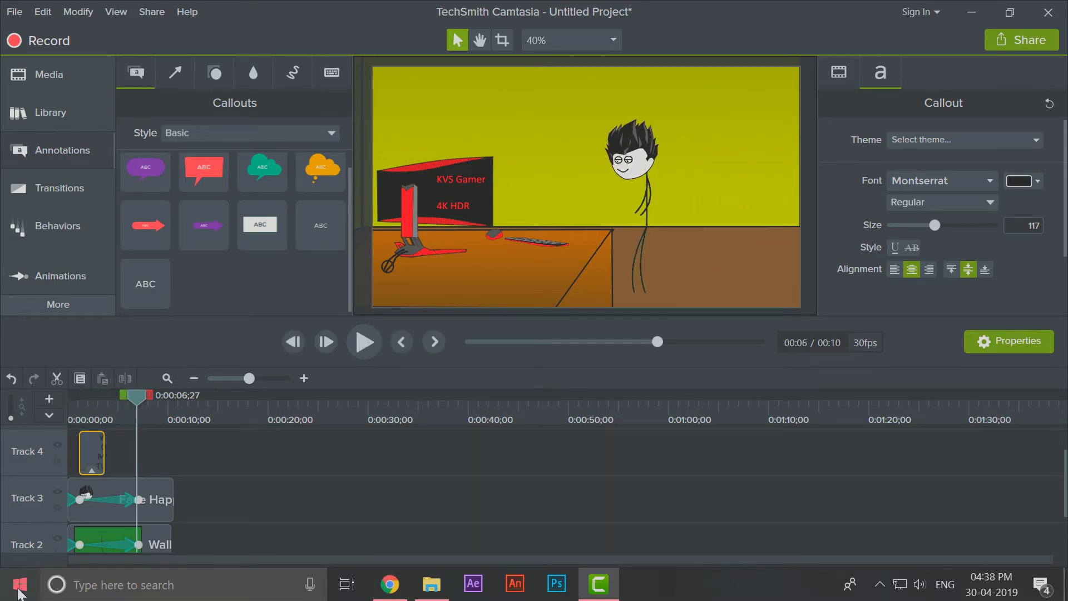
key(space)
key(space)
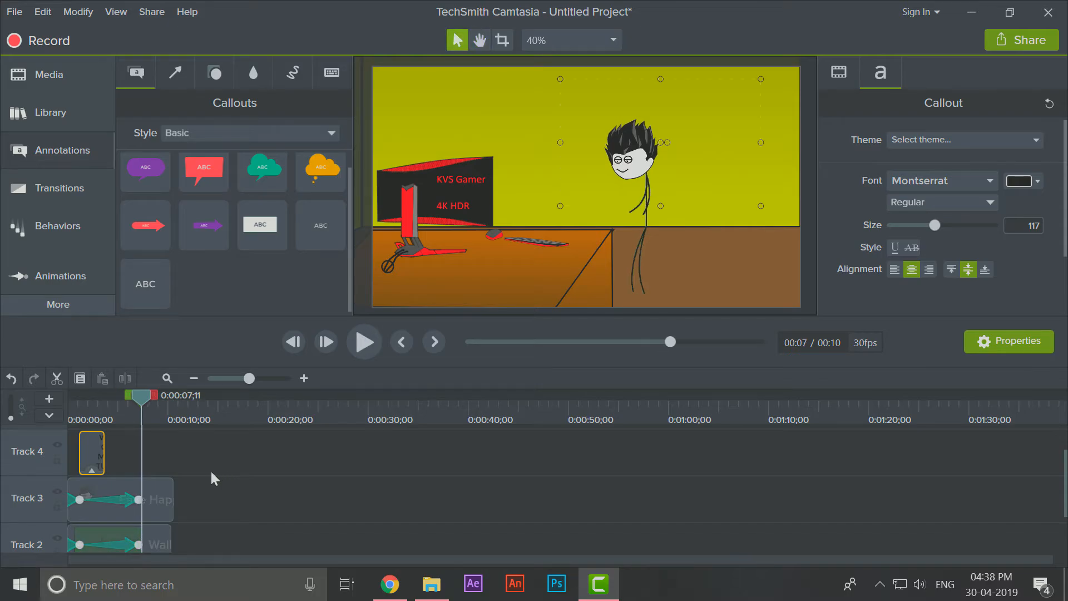
Step: Copy the properties of the Room Empty clip on Track 1
drag(177, 452, 245, 497)
right_click(136, 517)
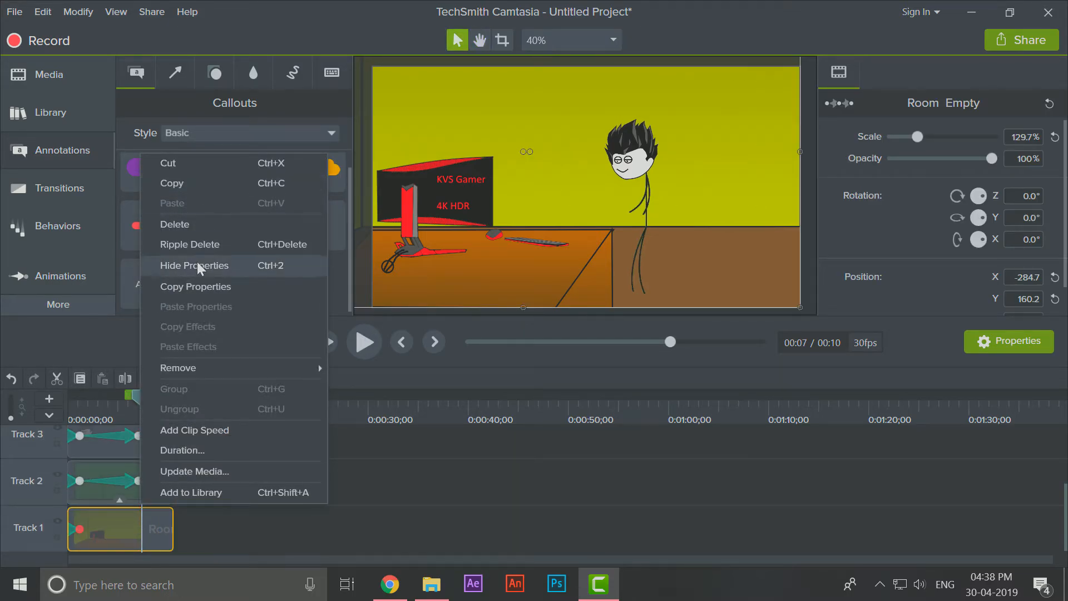
click(192, 288)
Step: Split the head, stickman and room clips at 0:00:07;11 and delete the parts after the split
drag(243, 501, 153, 541)
click(124, 378)
key(Delete)
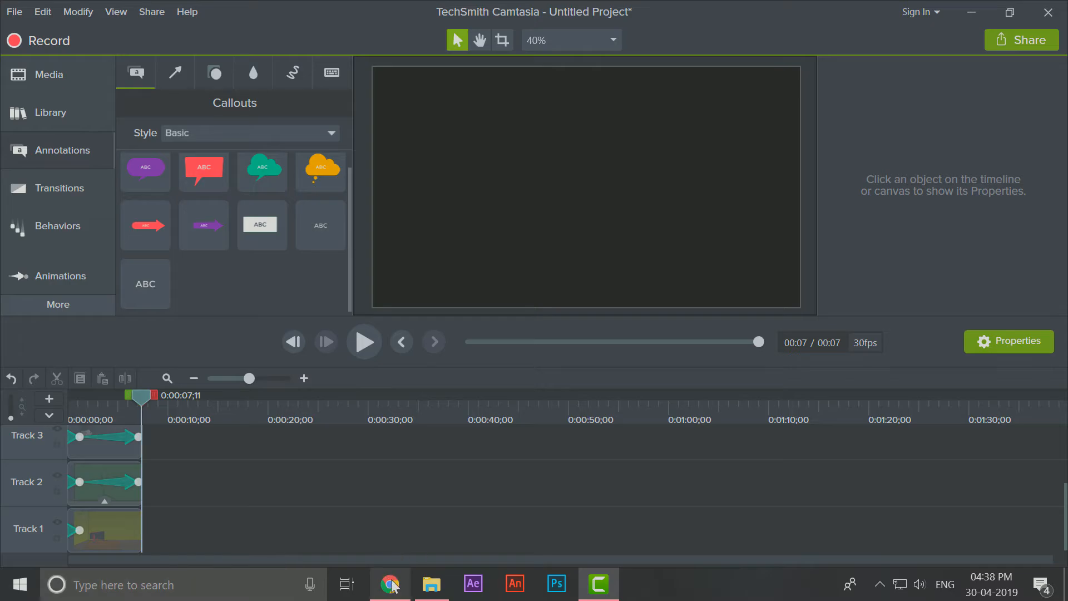
Step: Add the Roomk image from File Explorer directly after the room clip on Track 1 and paste the copied properties onto it
click(423, 585)
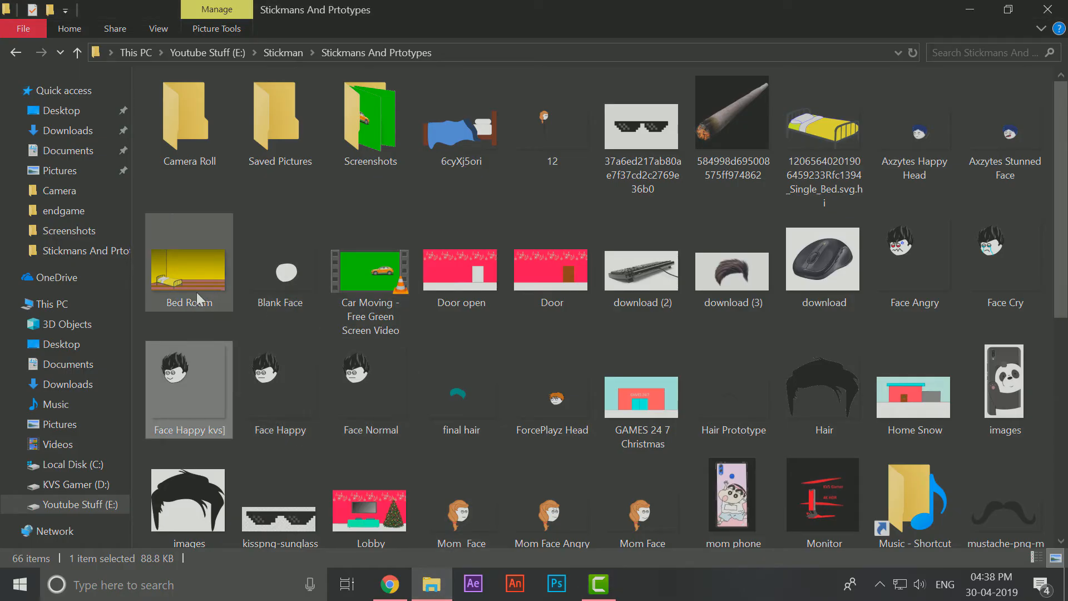
scroll(723, 361, down, 5)
drag(642, 284, 181, 522)
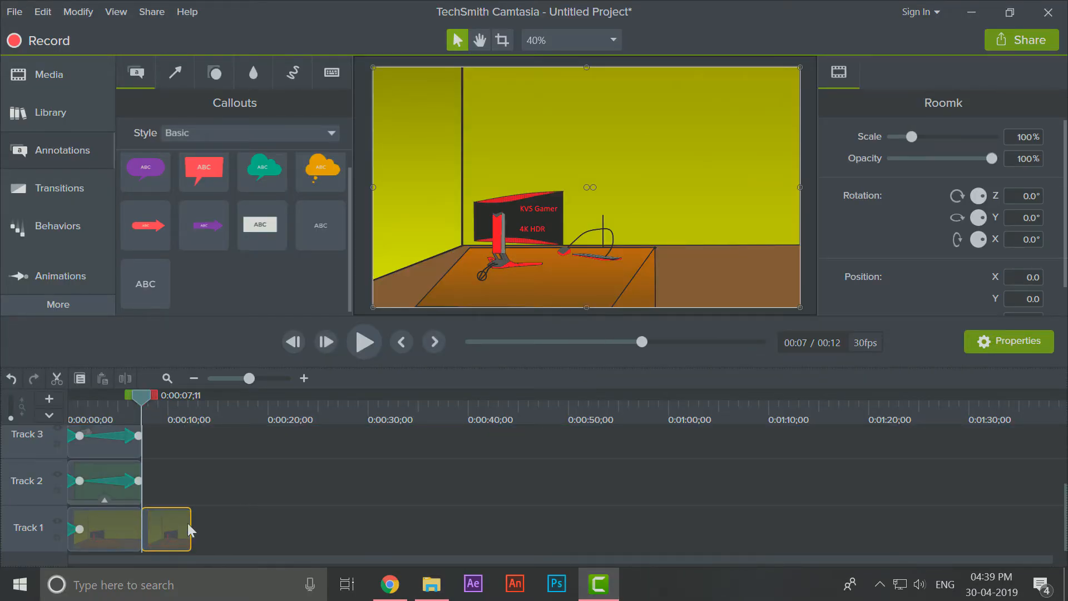
right_click(188, 526)
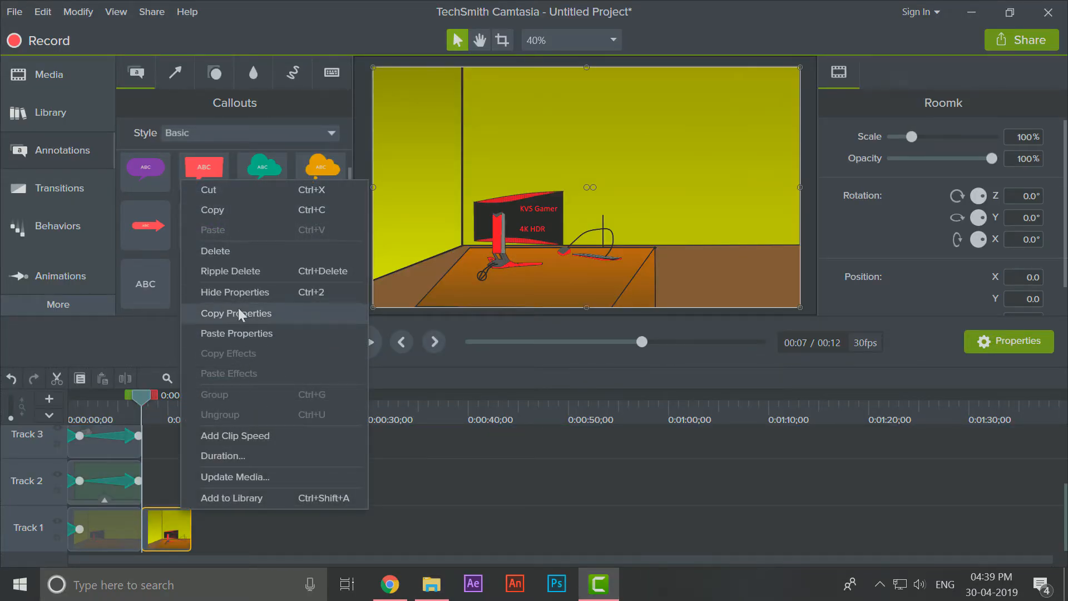
click(245, 333)
click(346, 513)
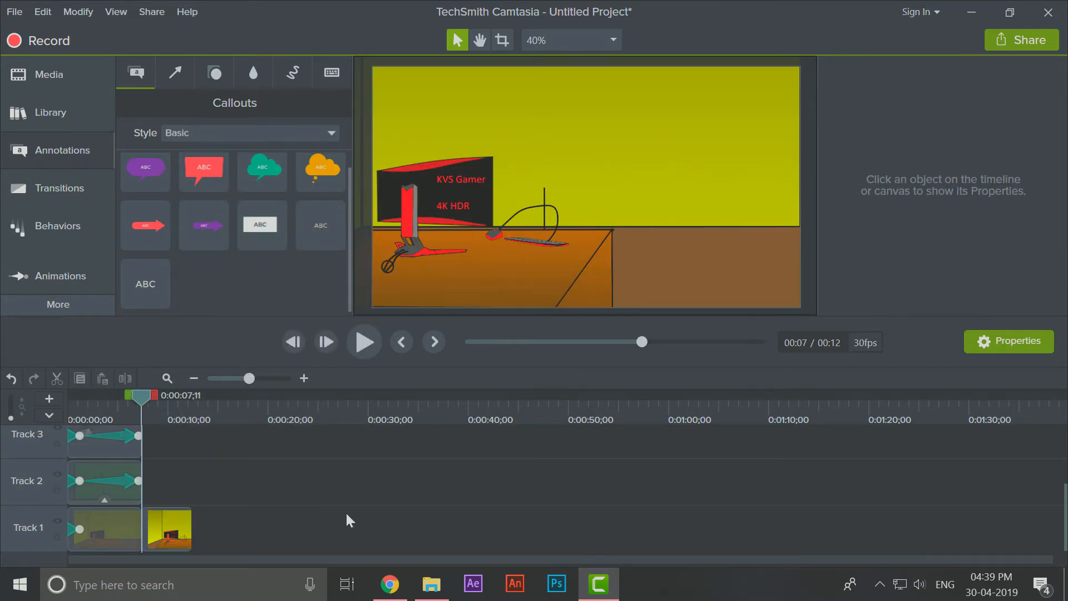
Step: Extend the Roomk clip to end at about 16 seconds and scrub from the start to 0:00:08;10
click(148, 542)
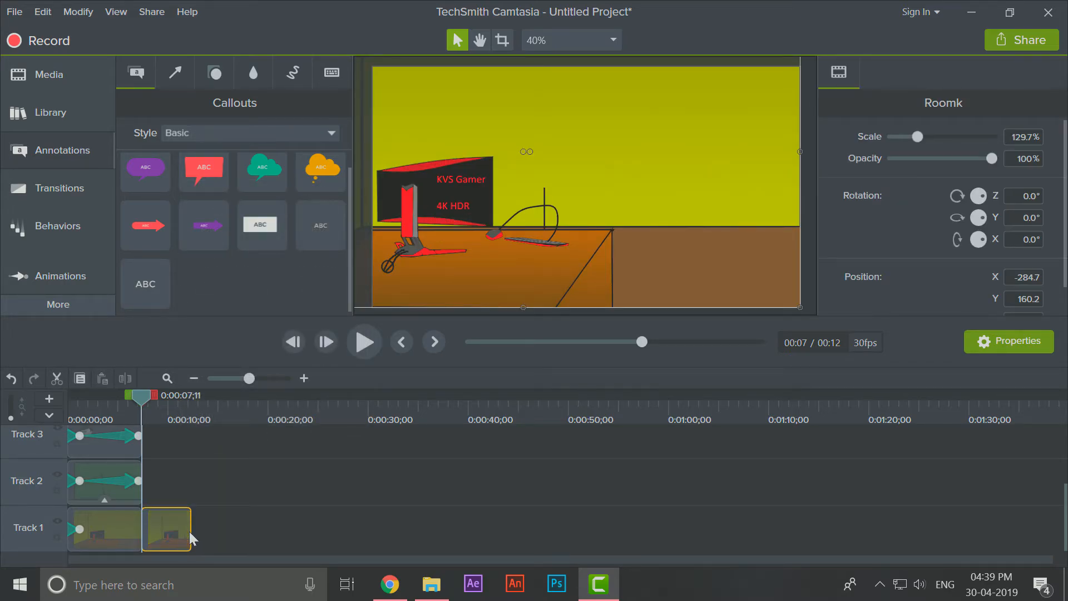
drag(193, 531, 236, 532)
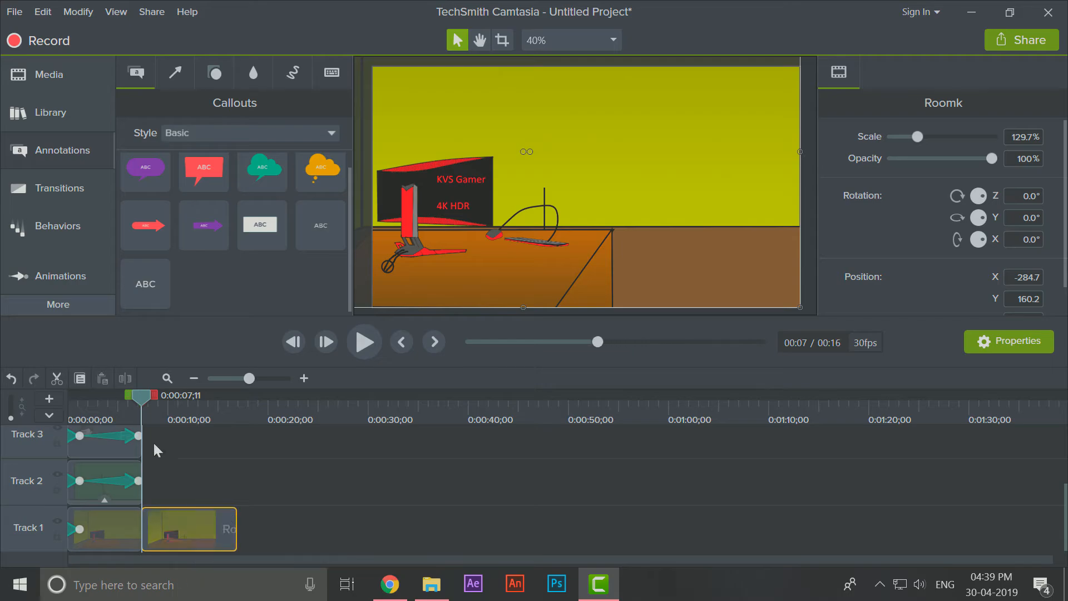
click(64, 403)
drag(70, 398, 152, 386)
Step: Add the Apollo 69 song from the Stickman Music folder in File Explorer to a new track above the callout
click(431, 584)
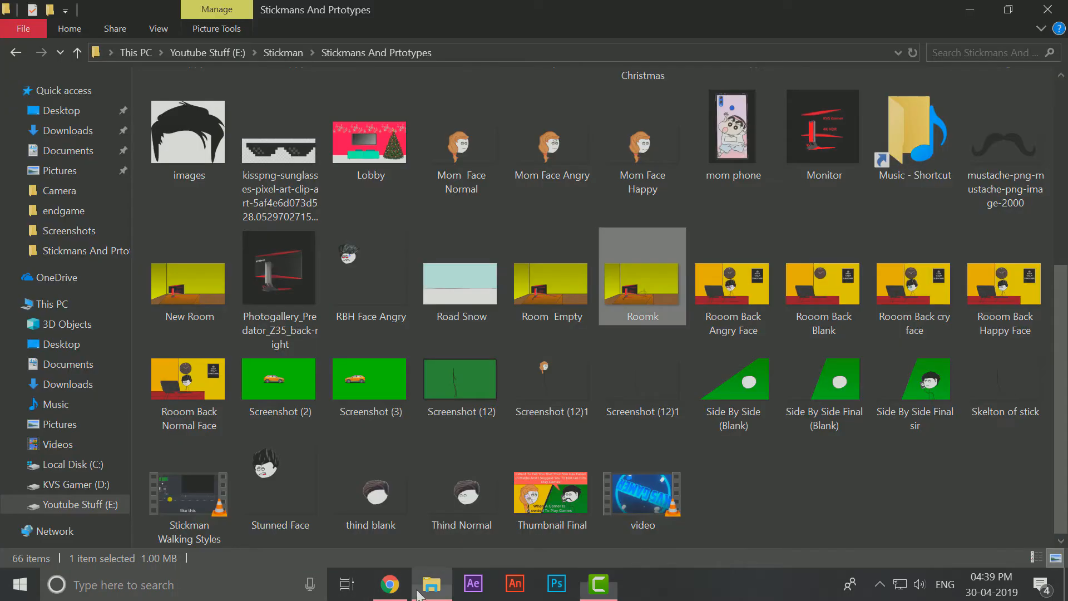
key(alt+Up)
double_click(232, 159)
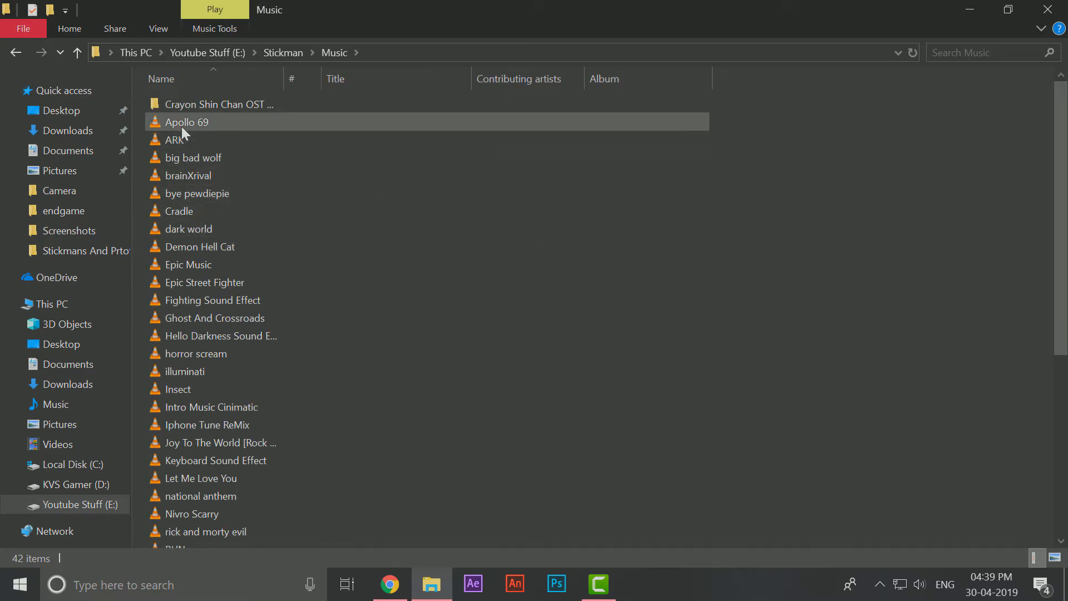
drag(181, 123, 191, 426)
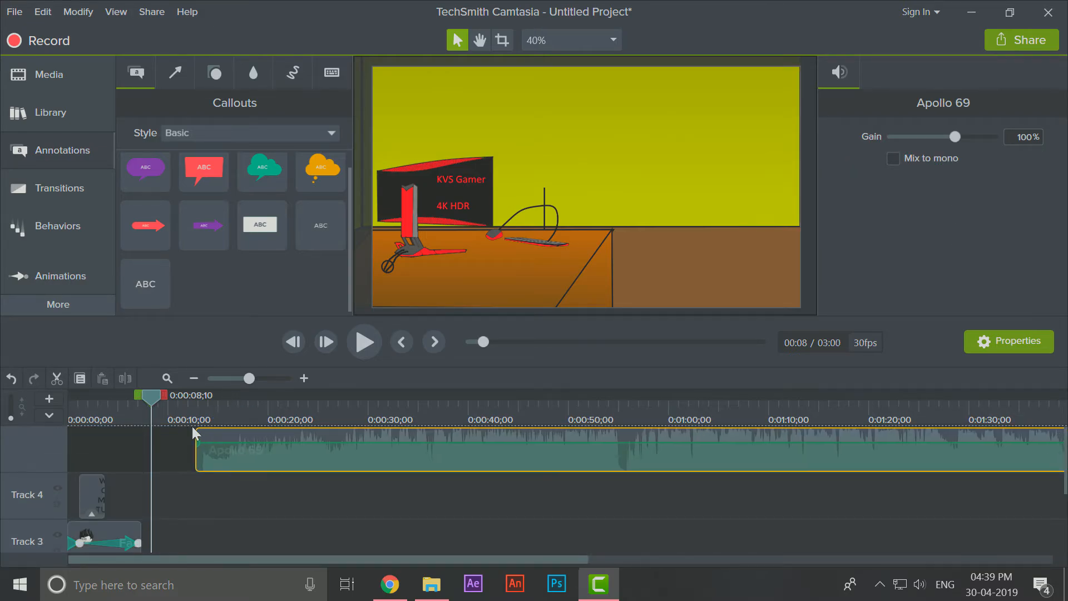
Step: Play the animation with its background music from the start and stop at 0:00:04;29
key(ctrl+Home)
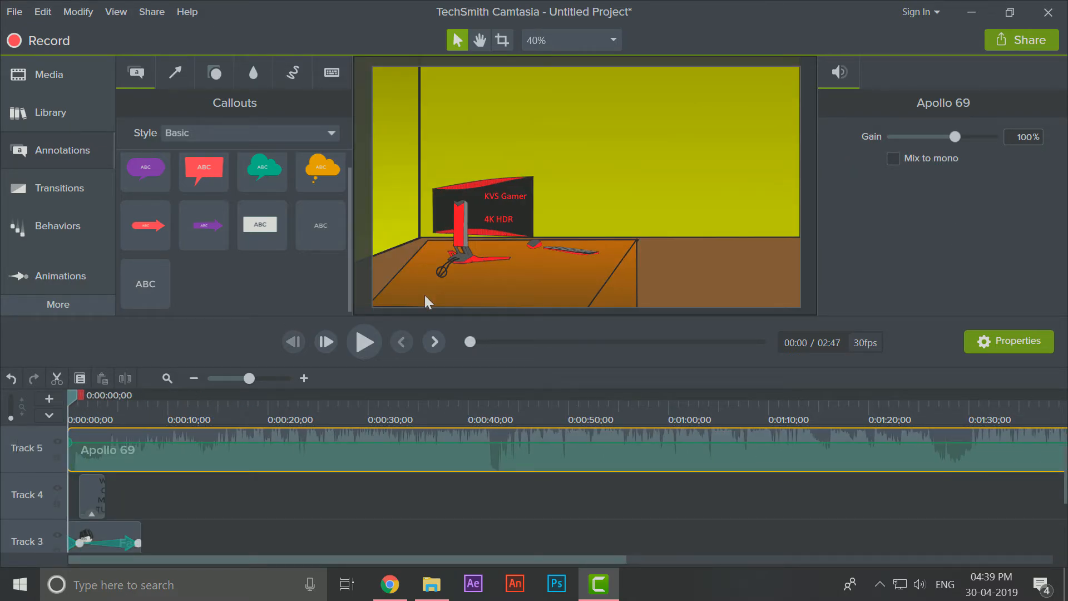
click(364, 342)
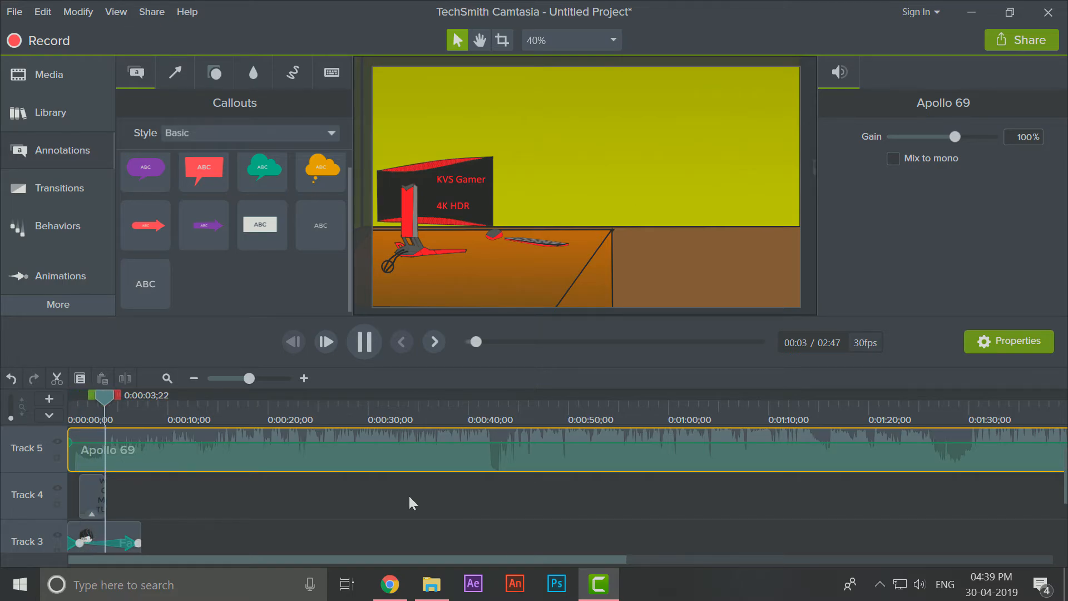
key(space)
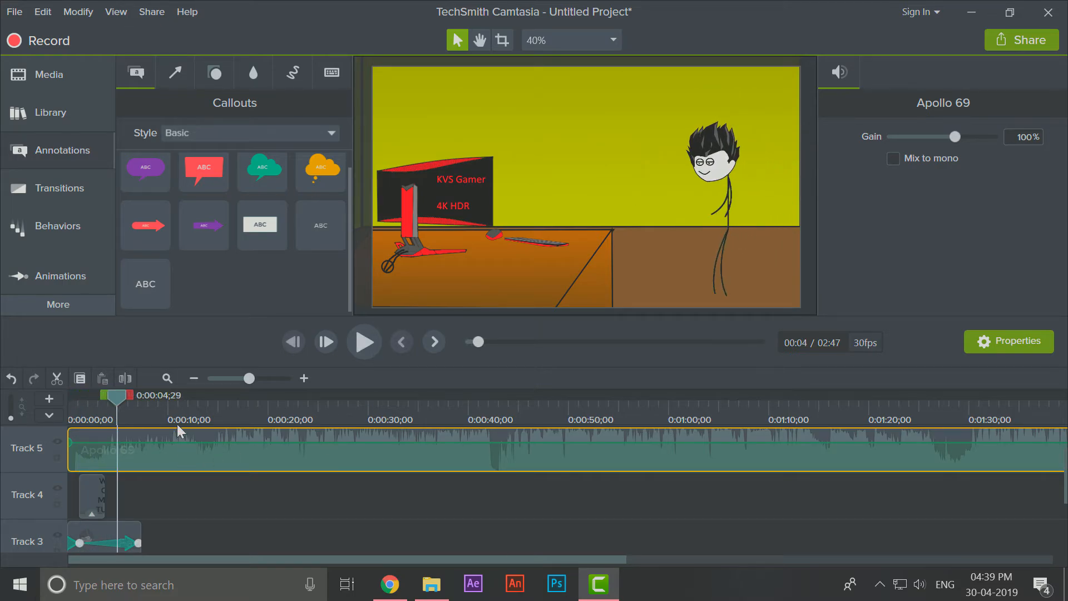
Step: Apply the Random dissolve transition to the start and end of the title callout on Track 4
click(86, 411)
click(58, 188)
scroll(234, 222, down, 10)
drag(289, 195, 92, 495)
Step: Play the animation from the start and replay the part after 0:00:04;29 to examine where the walk ends
drag(89, 399, 15, 424)
click(368, 336)
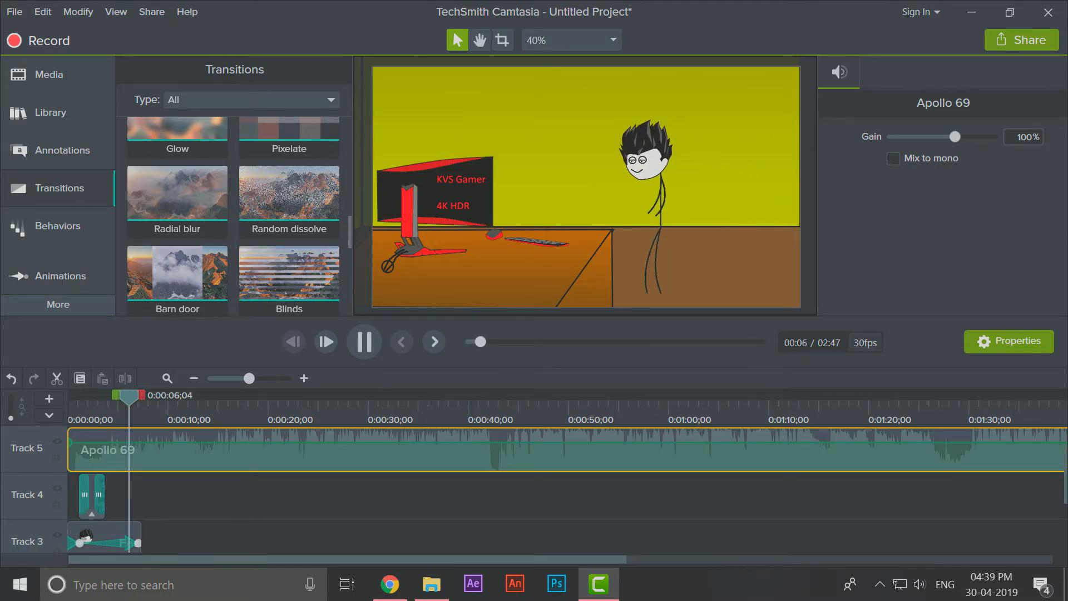
click(365, 341)
scroll(228, 521, down, 2)
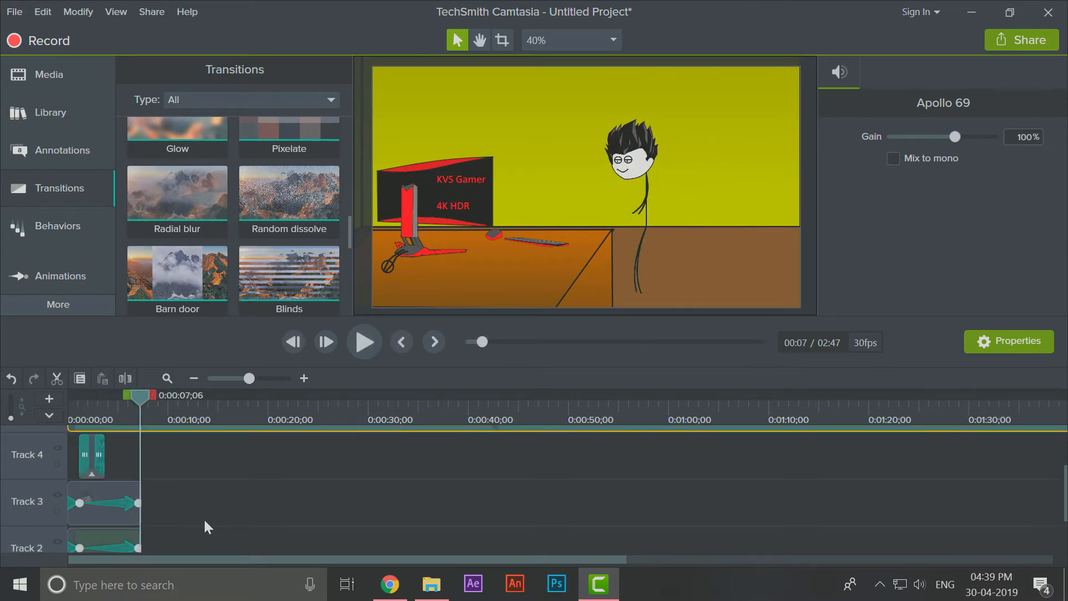
click(118, 399)
click(356, 344)
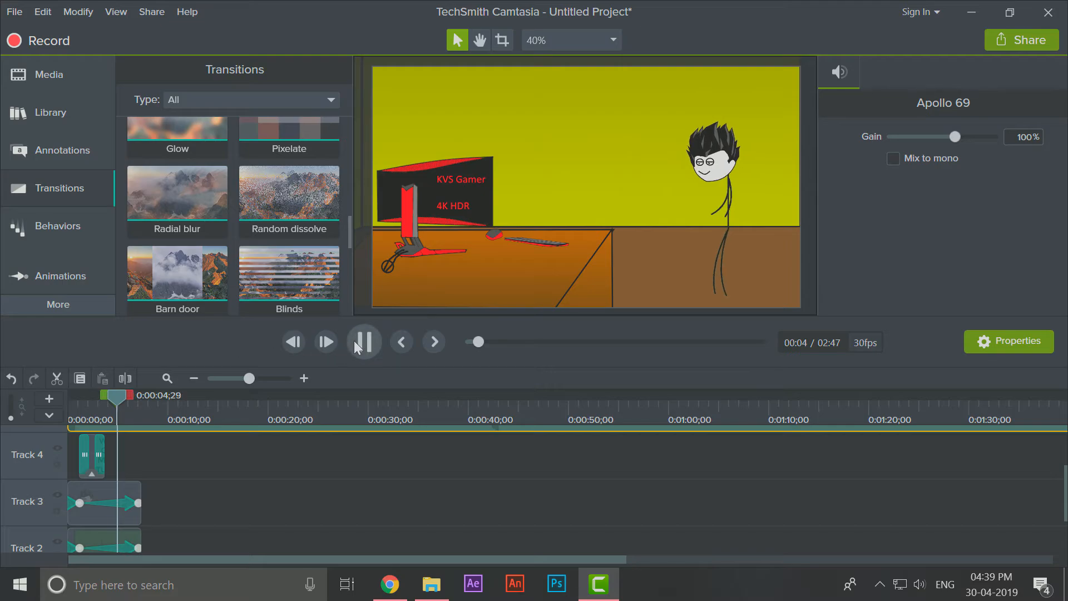
click(356, 344)
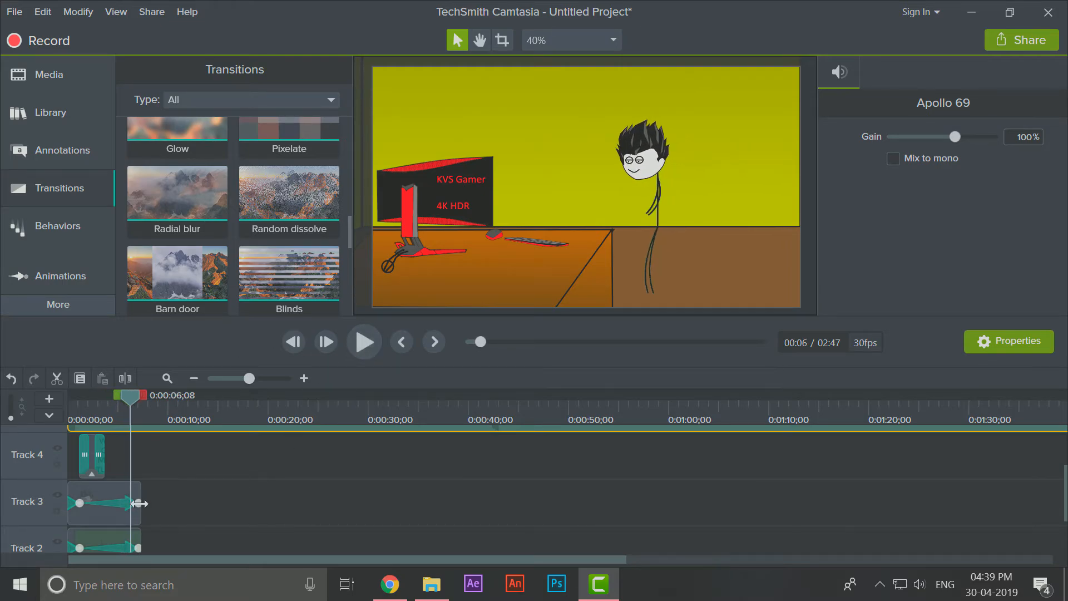
click(372, 344)
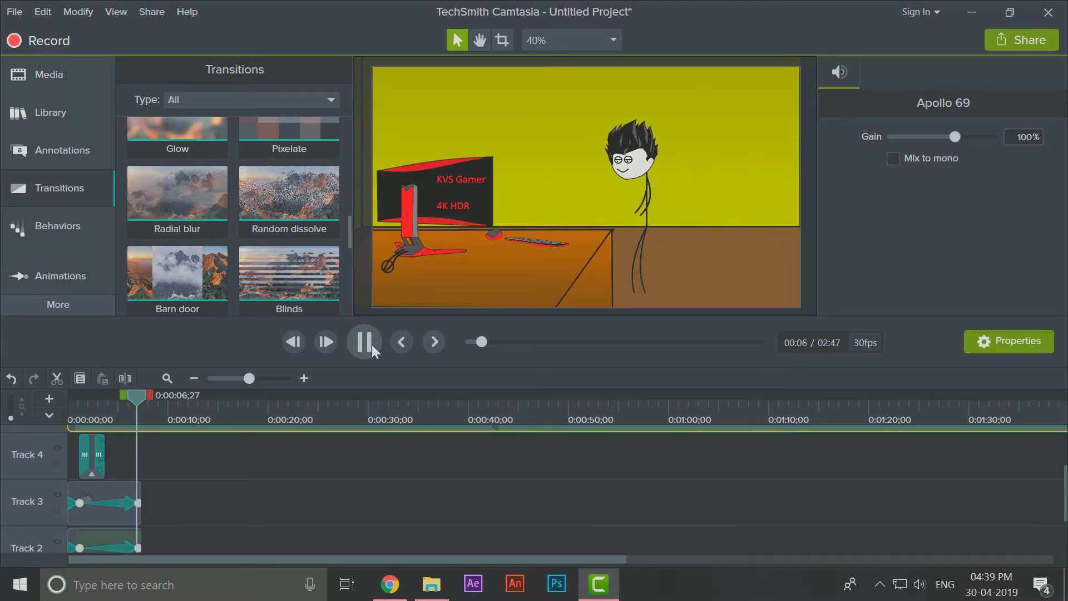
click(371, 345)
Step: Trim the face clip on Track 3 and the walking clip on Track 2 to end at 0:00:06;25
drag(135, 410, 136, 409)
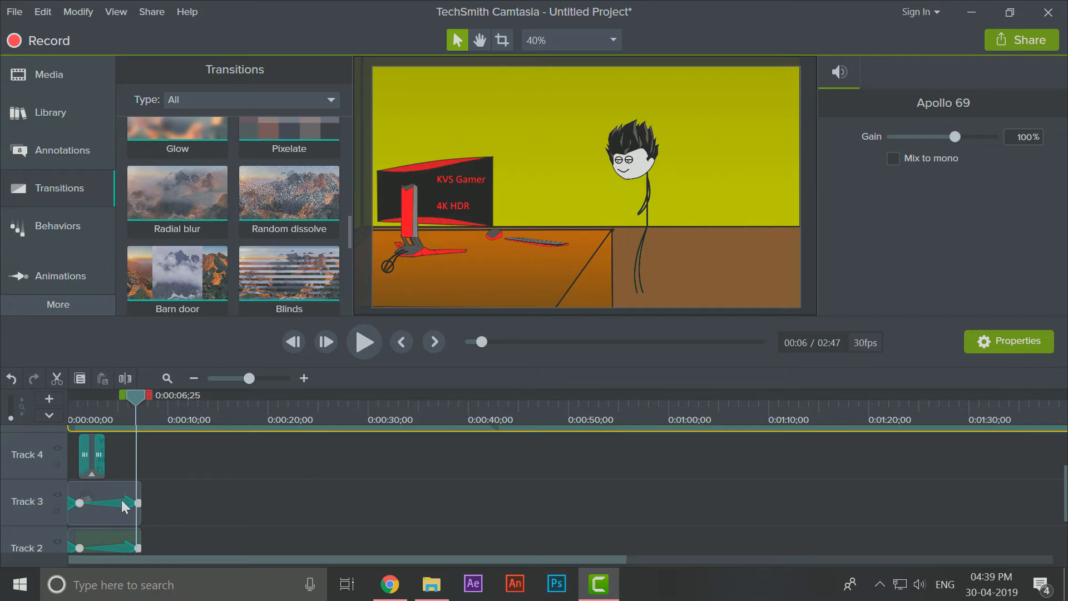
drag(162, 463, 138, 429)
click(167, 443)
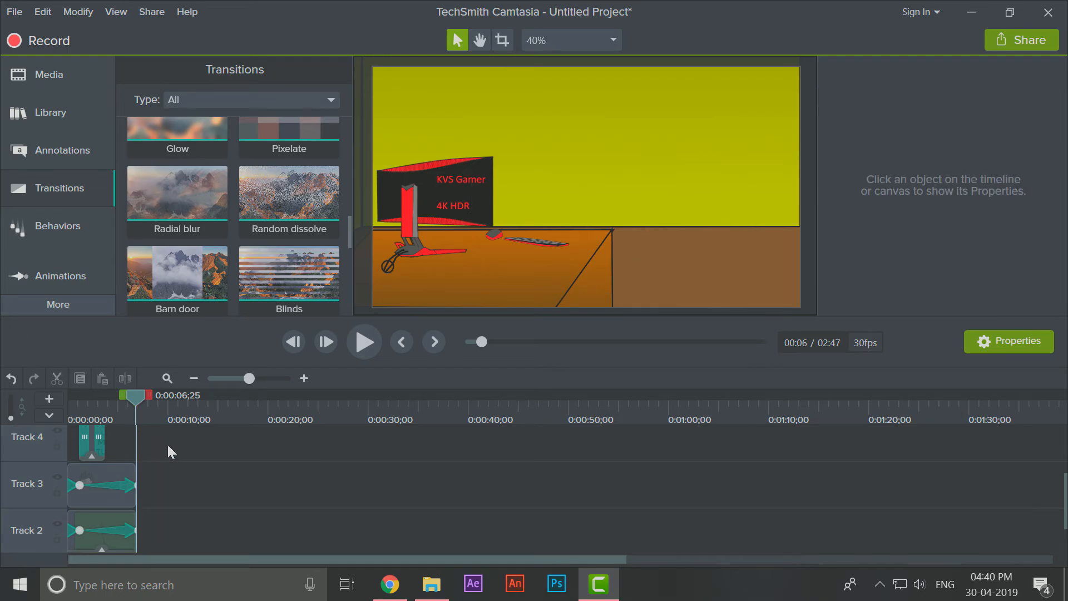
Step: Split the Room Empty clip at 0:00:06;25, delete its leftover piece, and move the Roomk clip up against the remaining part
scroll(167, 443, down, 1)
click(179, 522)
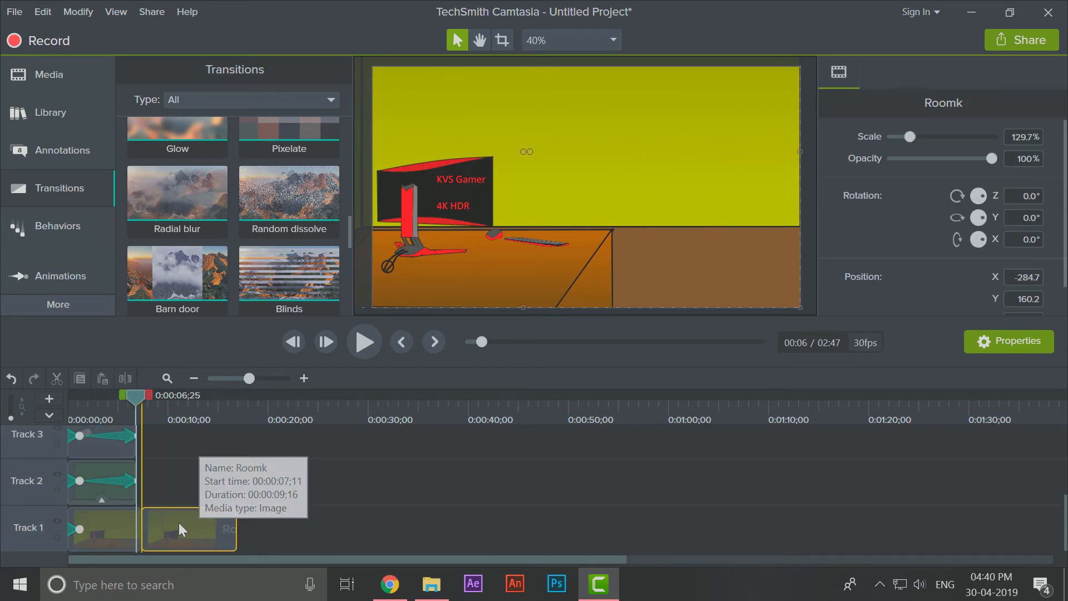
click(132, 525)
click(123, 378)
click(138, 527)
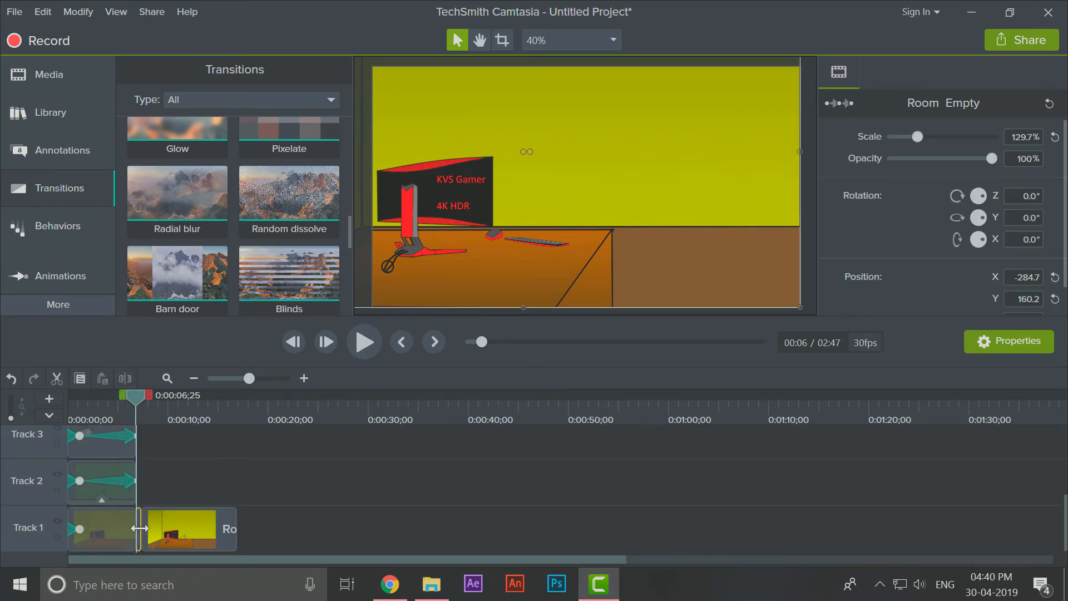
key(Delete)
drag(146, 526, 112, 516)
Step: Play the animation from the start through the cut to the Roomk clip and stop at 0:00:08;10
click(70, 401)
key(space)
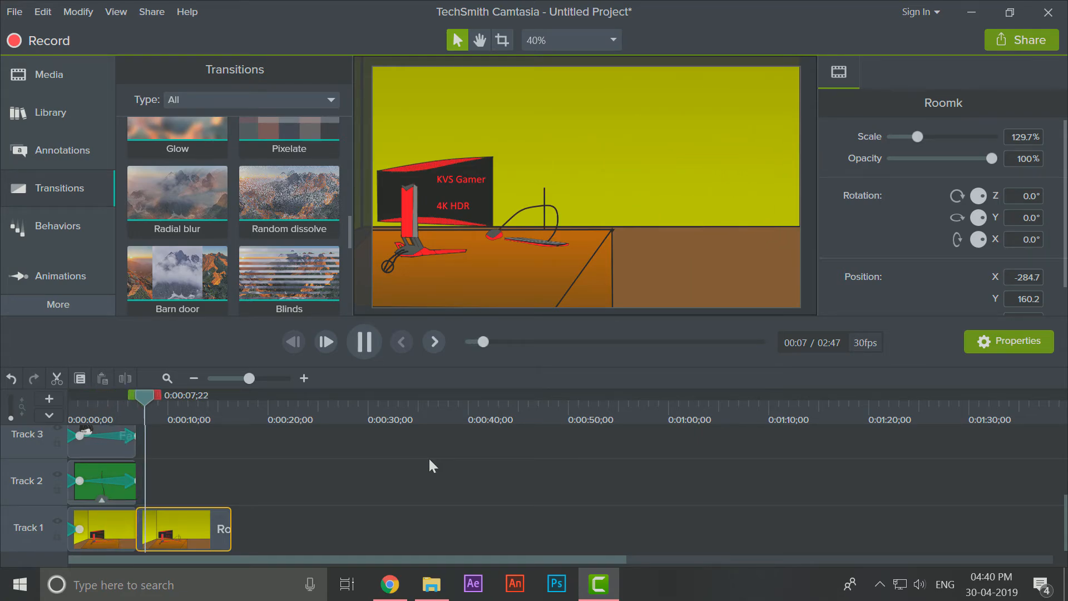
key(space)
Step: Add the Face Happy image to Track 2 directly after the walking clip and extend it to the end of the Roomk clip
scroll(389, 456, up, 3)
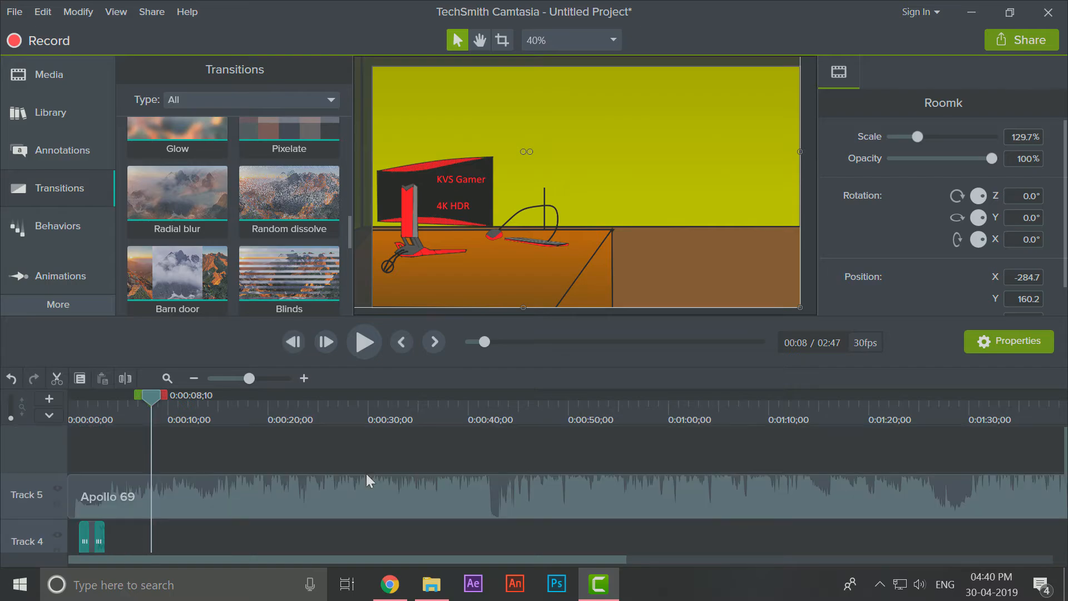
click(53, 70)
drag(225, 174, 189, 549)
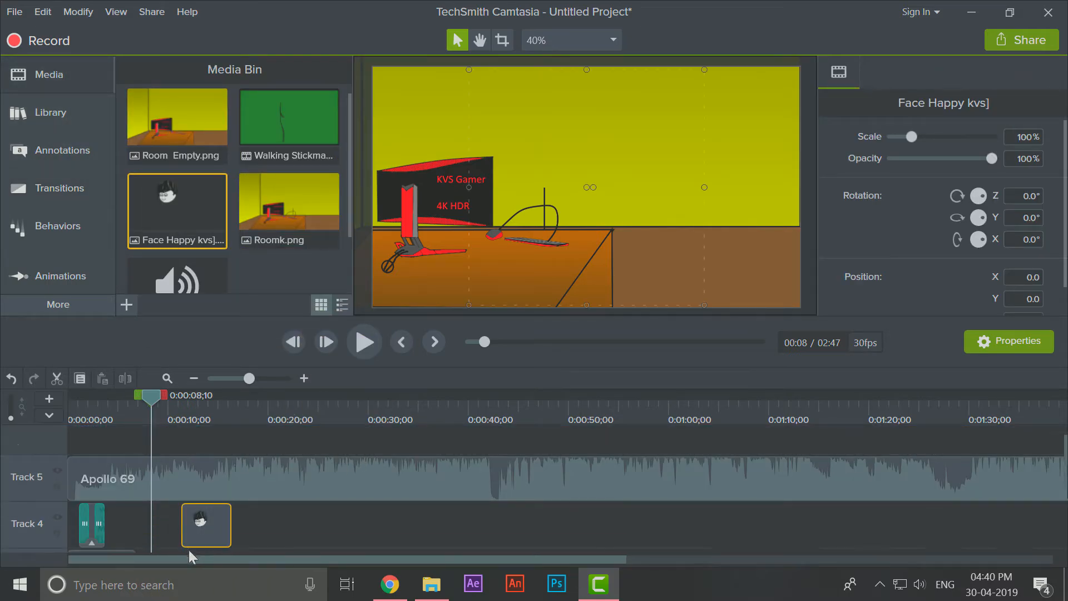
scroll(189, 550, down, 4)
scroll(198, 512, up, 3)
drag(198, 513, 156, 587)
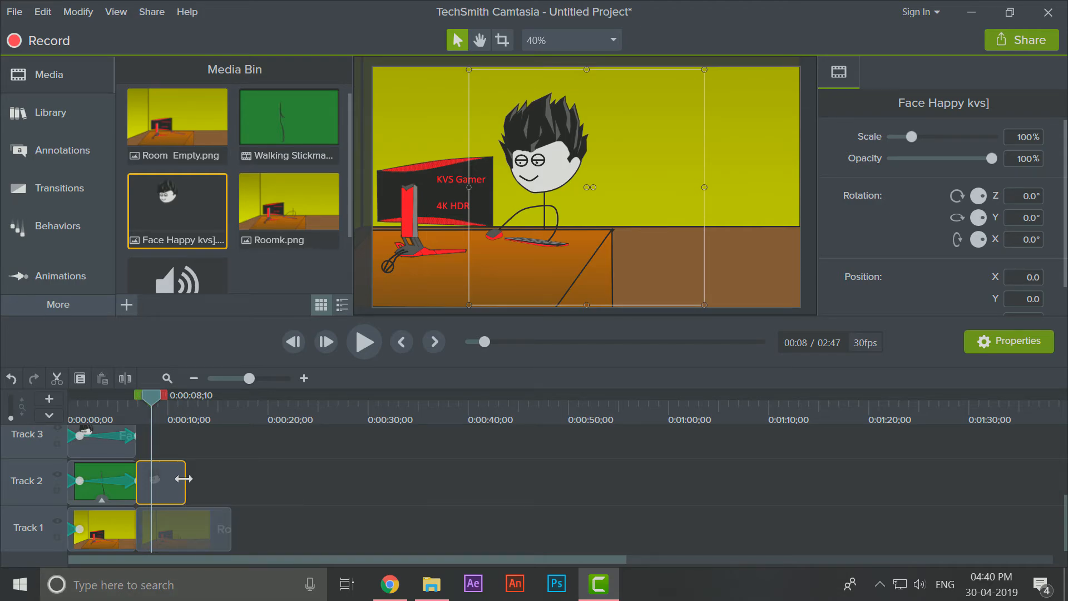
drag(185, 479, 232, 480)
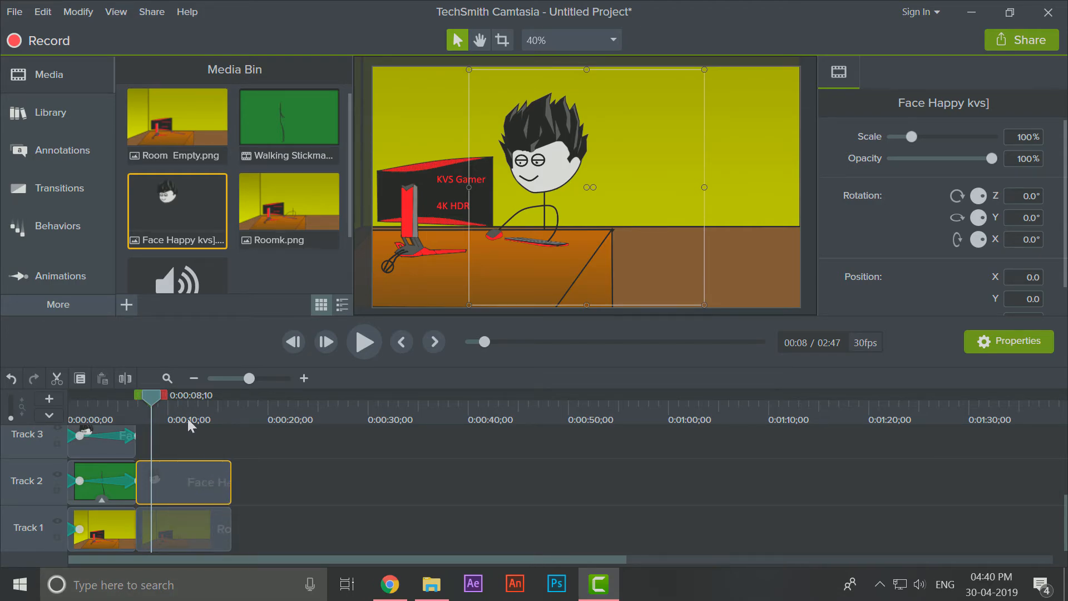
Step: Copy the properties of the face clip on Track 3 and paste them onto the new face clip on Track 2
click(148, 405)
right_click(99, 448)
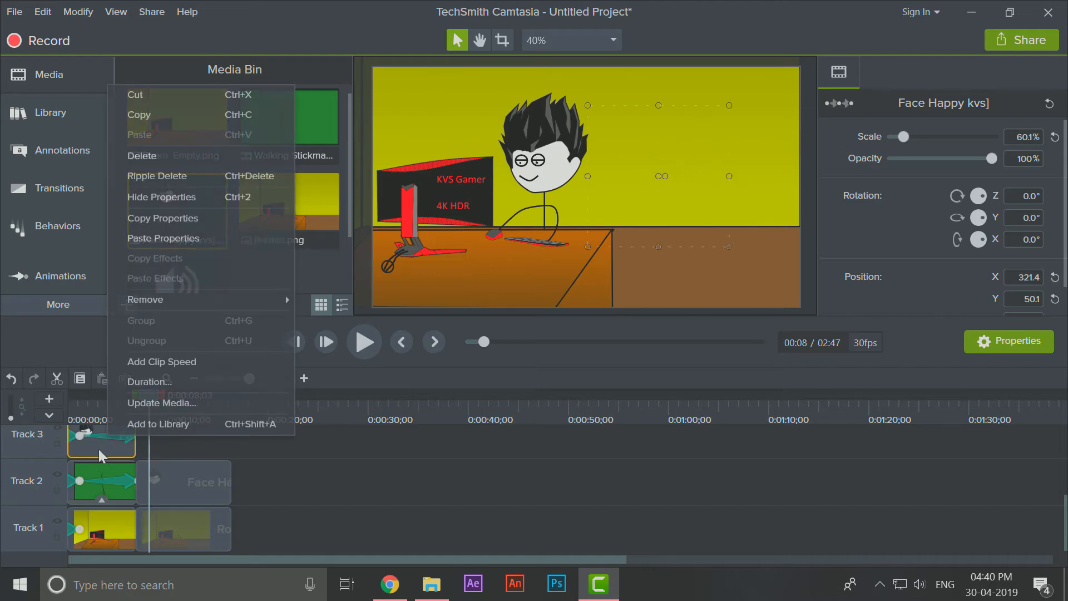
click(179, 123)
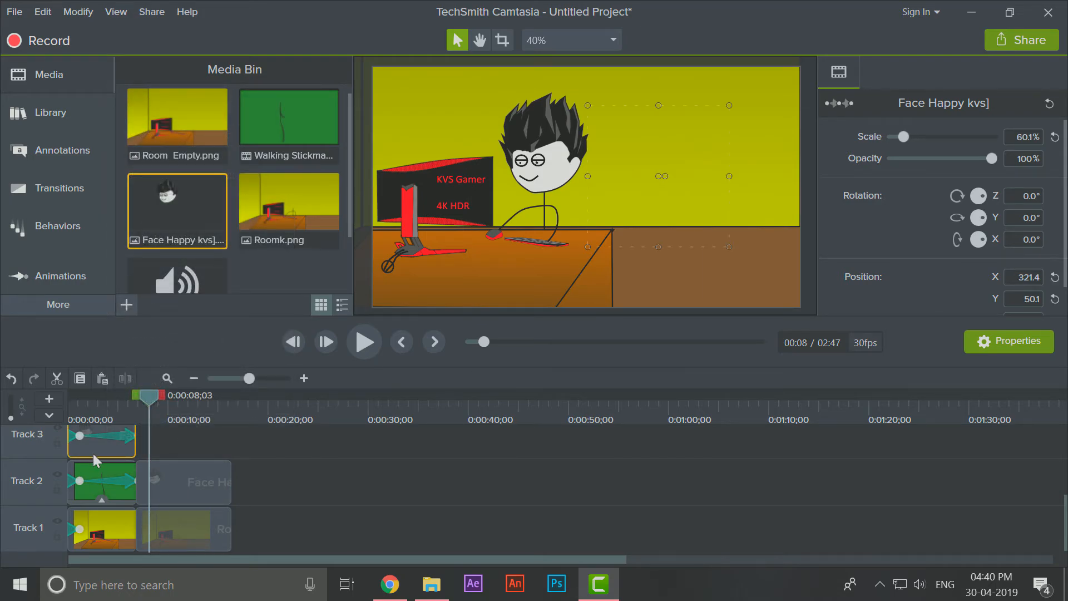
right_click(93, 453)
click(175, 225)
right_click(183, 471)
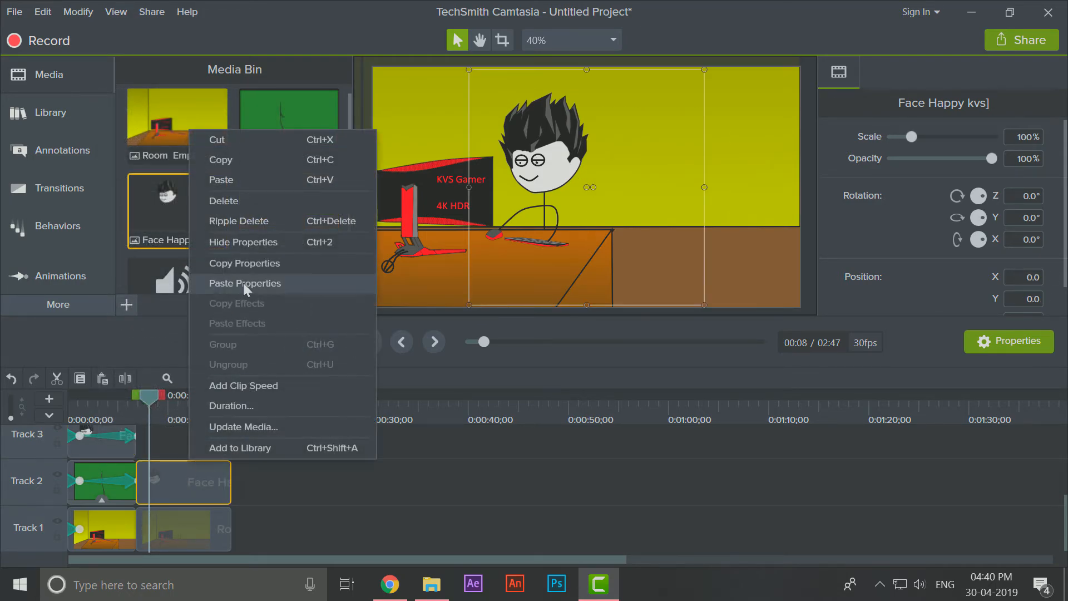
click(242, 280)
Step: Resize the face and position it on the neck of the stickman seated at the desk
drag(694, 160, 615, 216)
mouse_move(630, 130)
mouse_down()
mouse_move(641, 117)
mouse_move(634, 123)
mouse_up()
drag(589, 182, 579, 188)
click(517, 526)
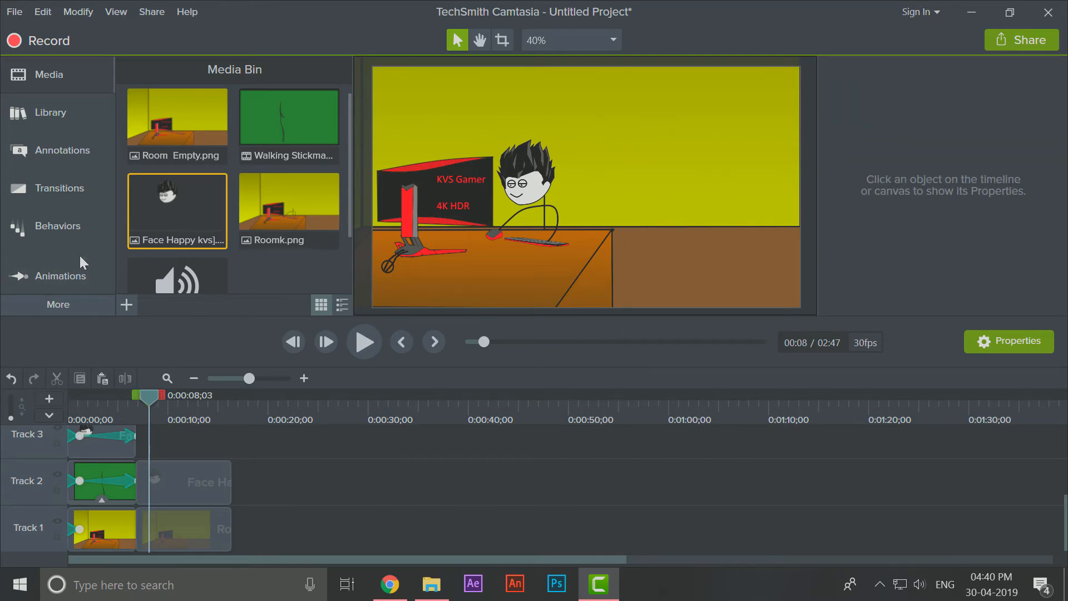
Step: Add a zoom-out to 118% on the desk scene with Zoom-n-Pan and extend its animations to end at 0:00:09;16
click(82, 270)
click(183, 69)
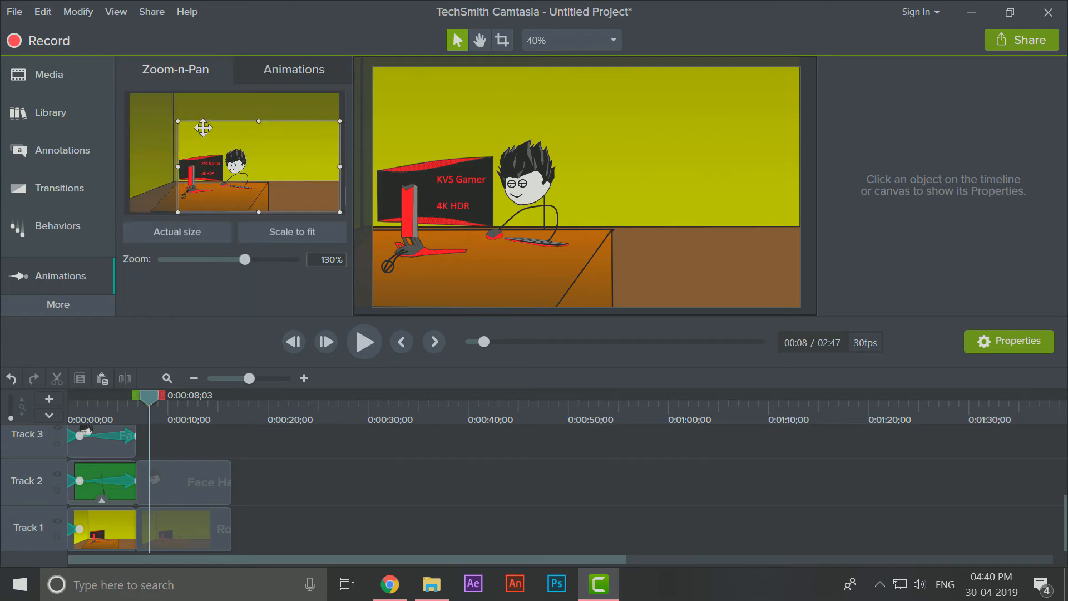
drag(177, 123, 153, 115)
drag(199, 146, 199, 139)
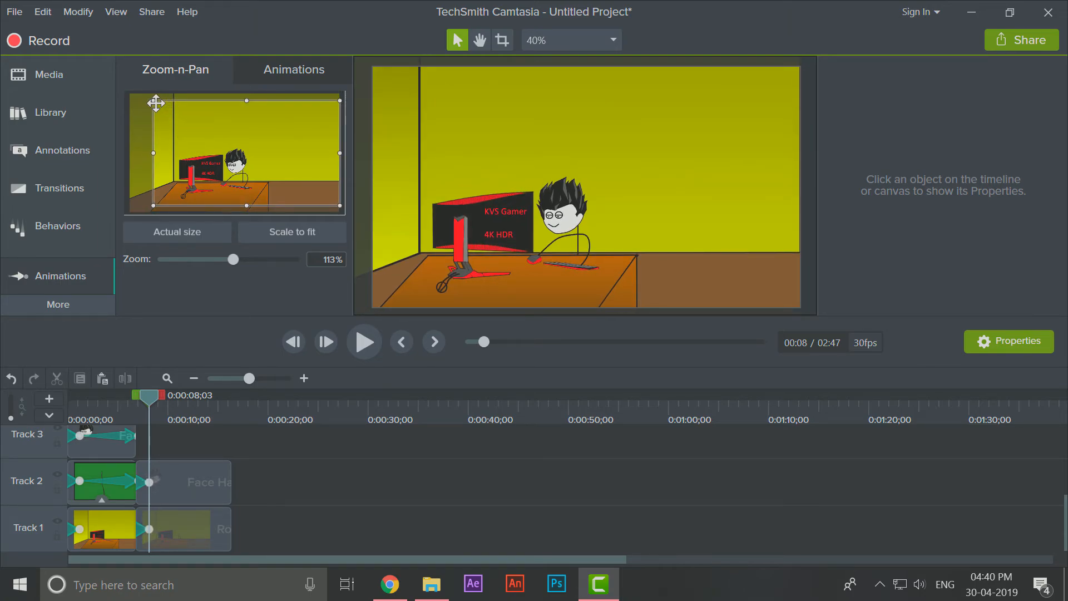
drag(152, 102, 164, 107)
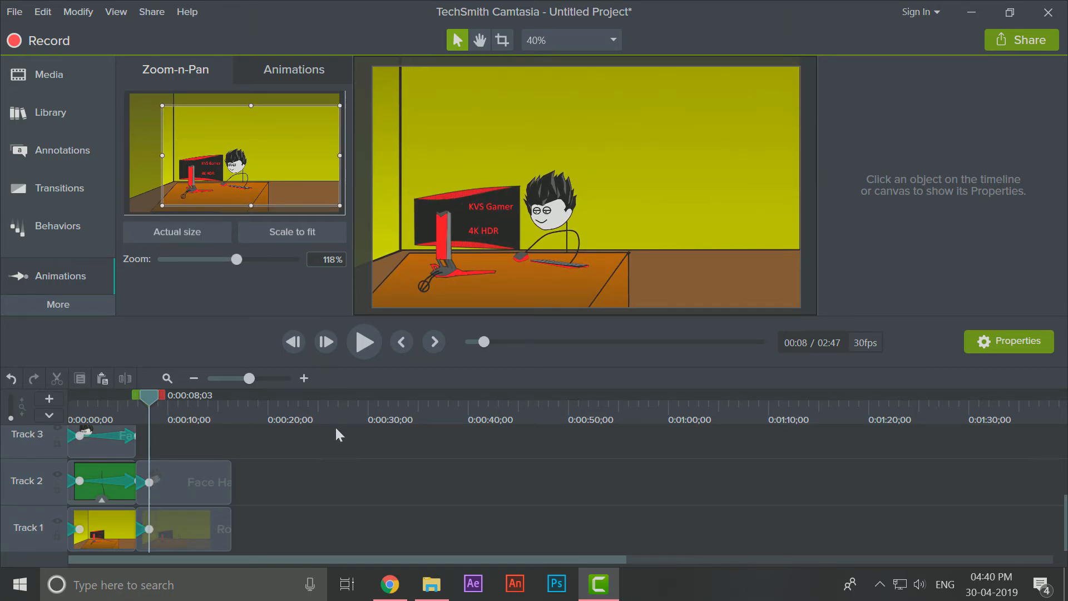
click(160, 482)
click(149, 529)
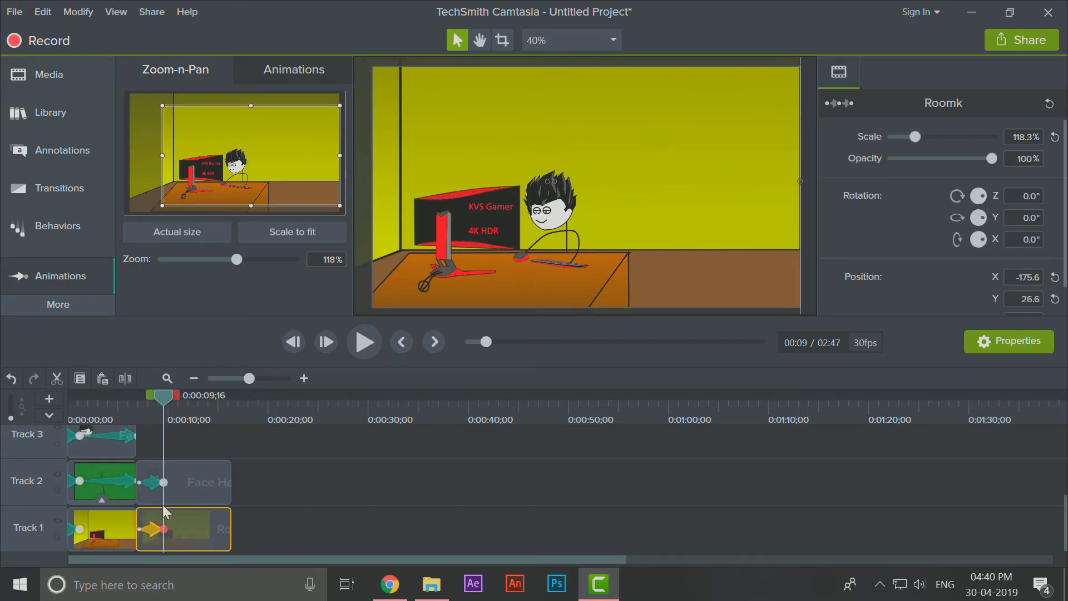
Step: Play the animation from the start through the new zoom and stop at 0:00:10;08
key(ctrl+Home)
key(space)
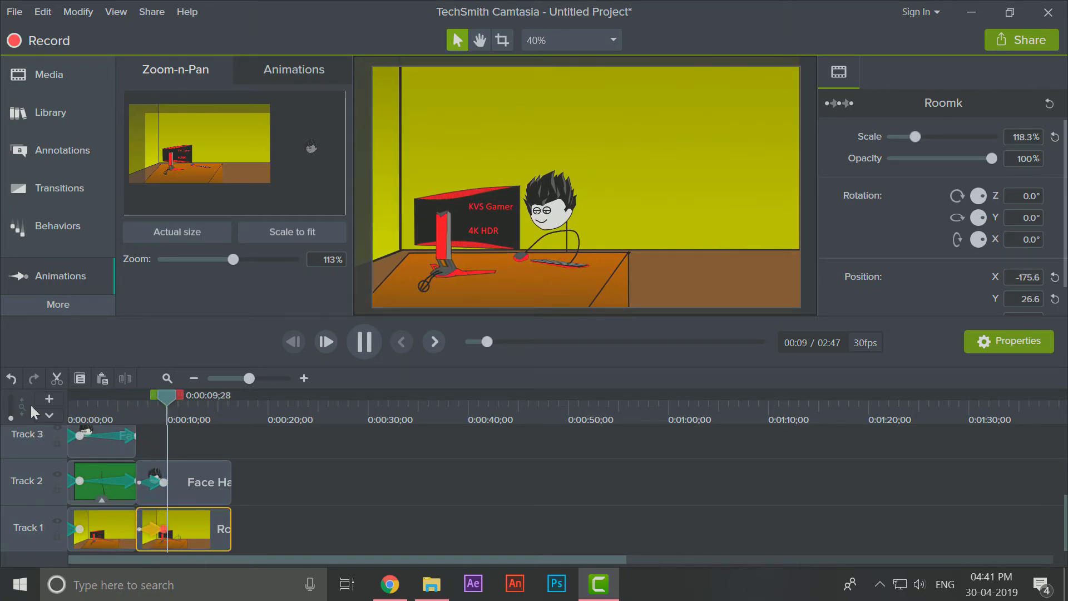
key(space)
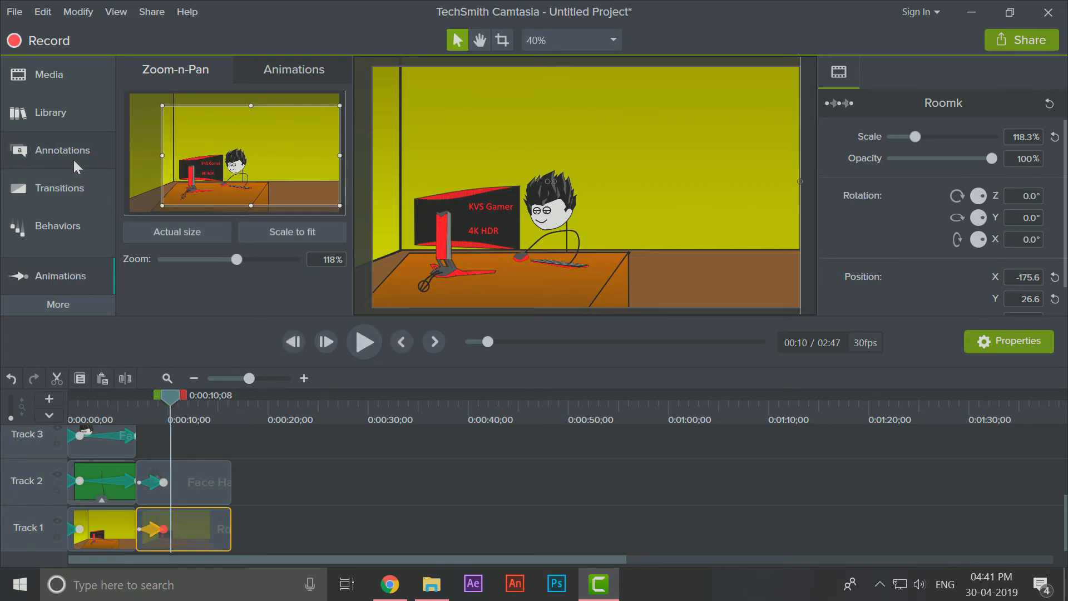
Step: Add a red speech-bubble callout reading "Hi Guys" on Track 3 at 0:00:10;08, enlarging it and its text beside the stickman's head
click(72, 157)
mouse_move(204, 182)
mouse_down()
mouse_move(254, 401)
mouse_move(162, 465)
mouse_up()
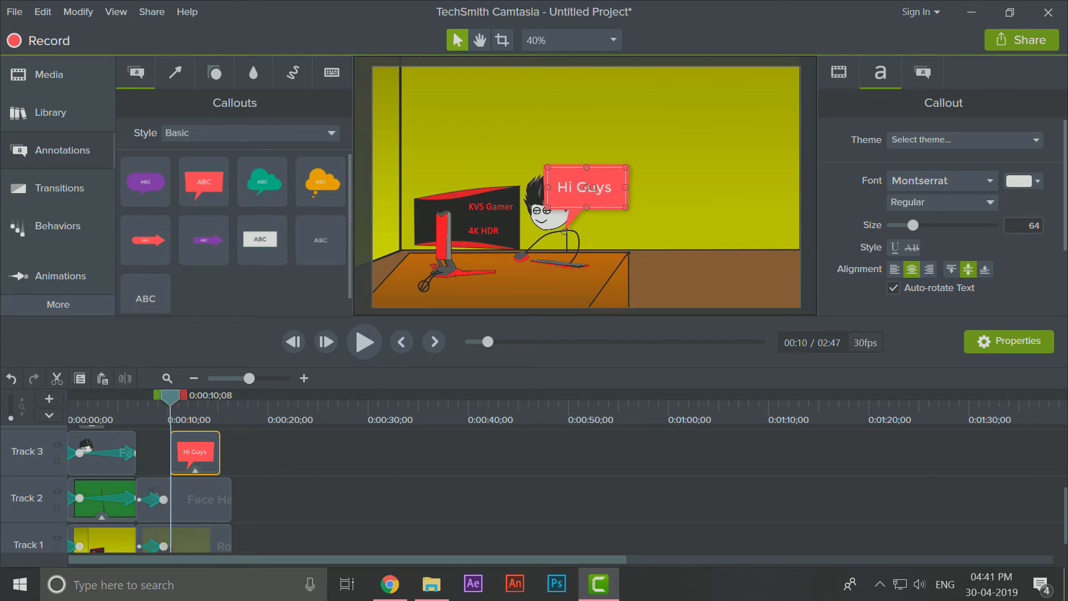
drag(626, 167, 699, 138)
drag(916, 226, 948, 225)
click(712, 548)
scroll(546, 515, down, 1)
scroll(546, 514, up, 2)
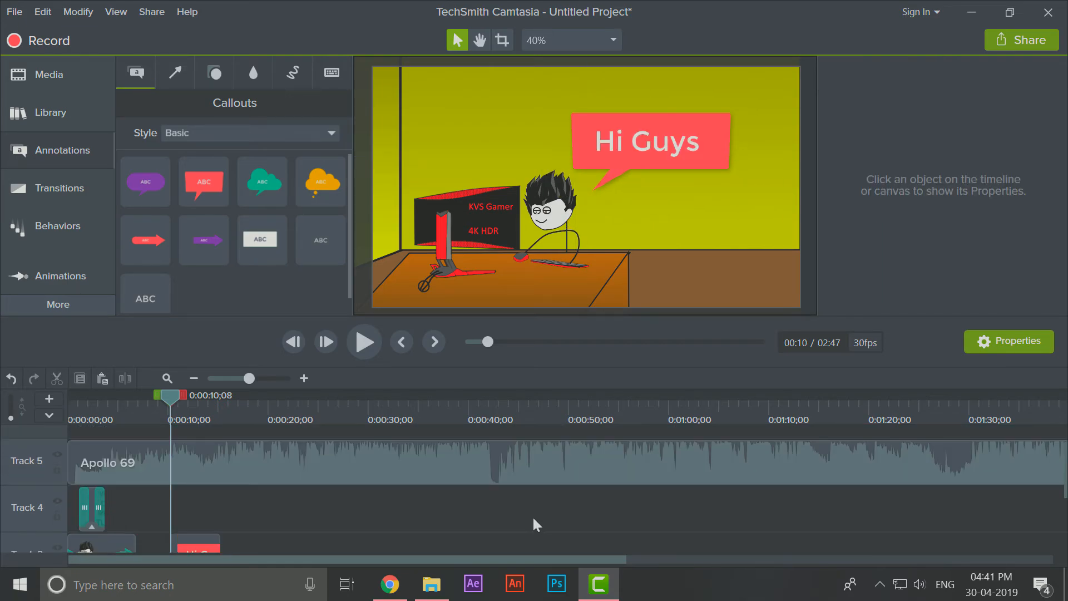
scroll(534, 522, down, 2)
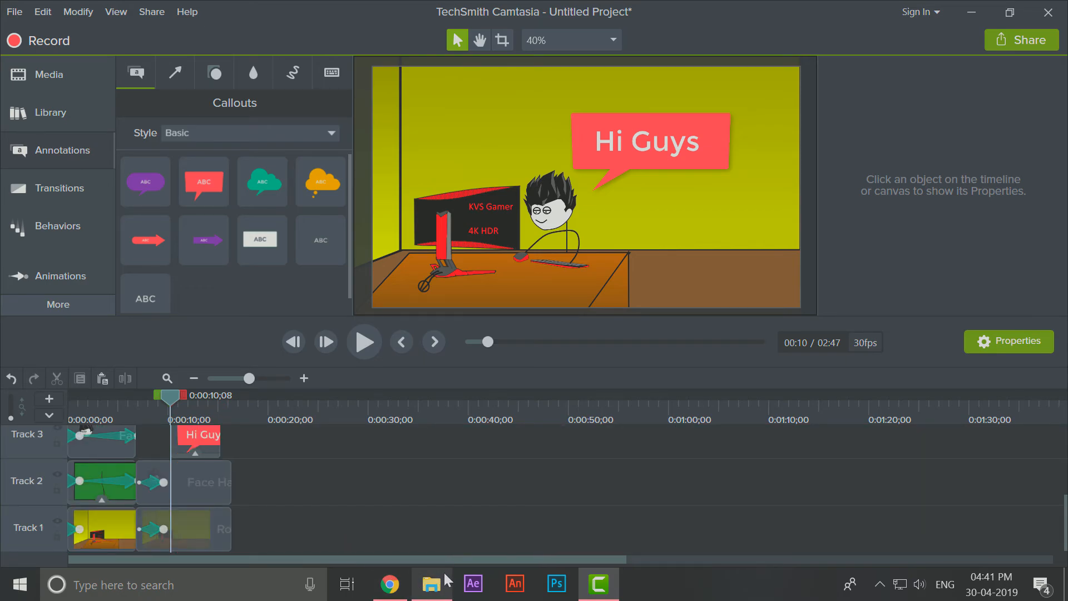
scroll(416, 509, up, 2)
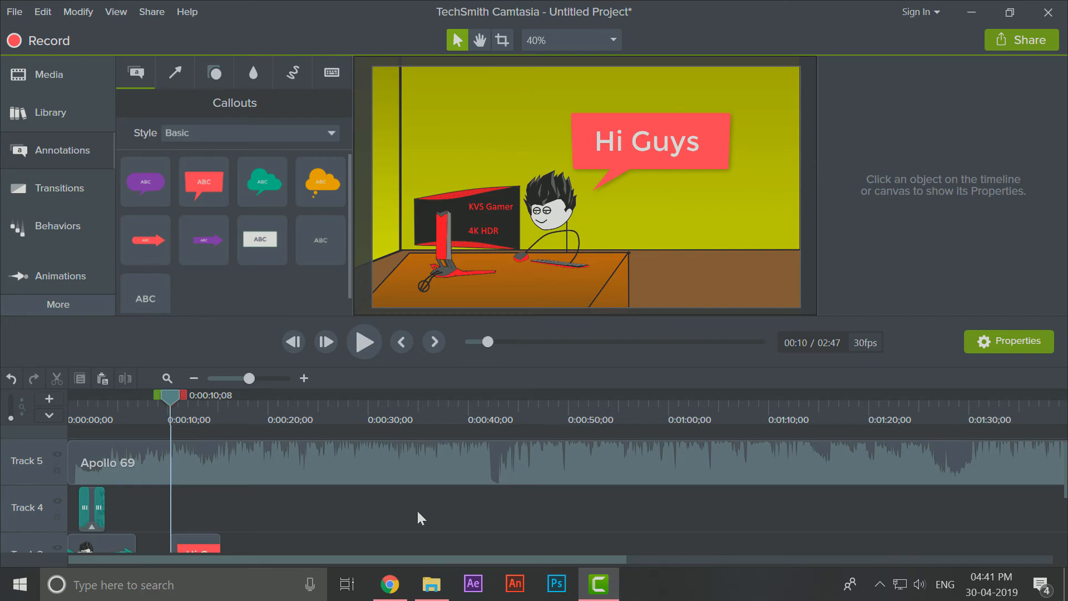
Step: Open the recent project When A Gamer Opens A Gaming Channel.tscproj and look over its timeline tracks
click(15, 11)
mouse_move(113, 76)
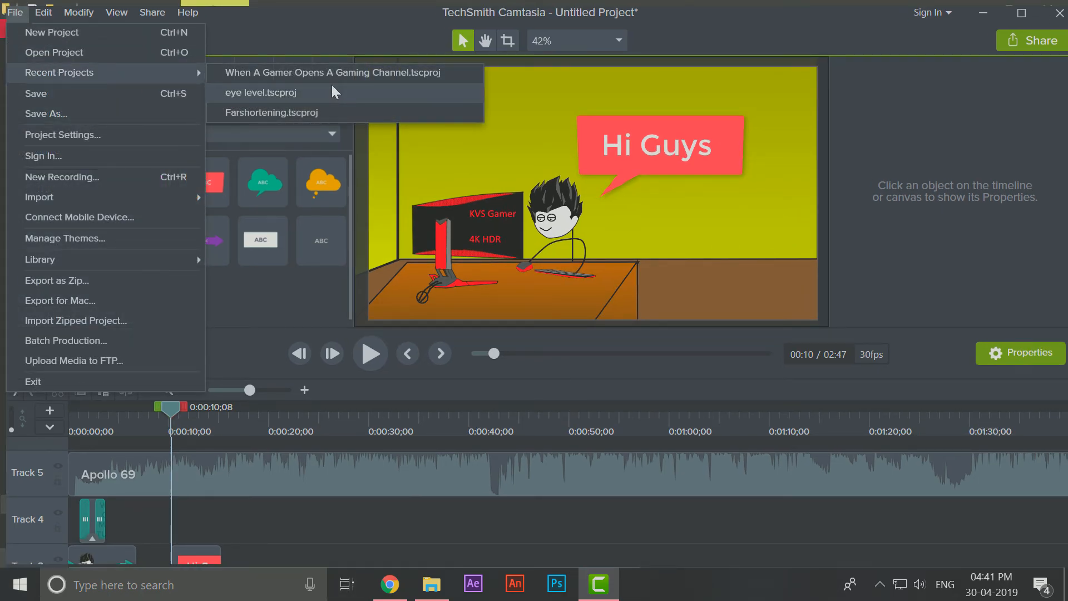
click(355, 71)
click(576, 356)
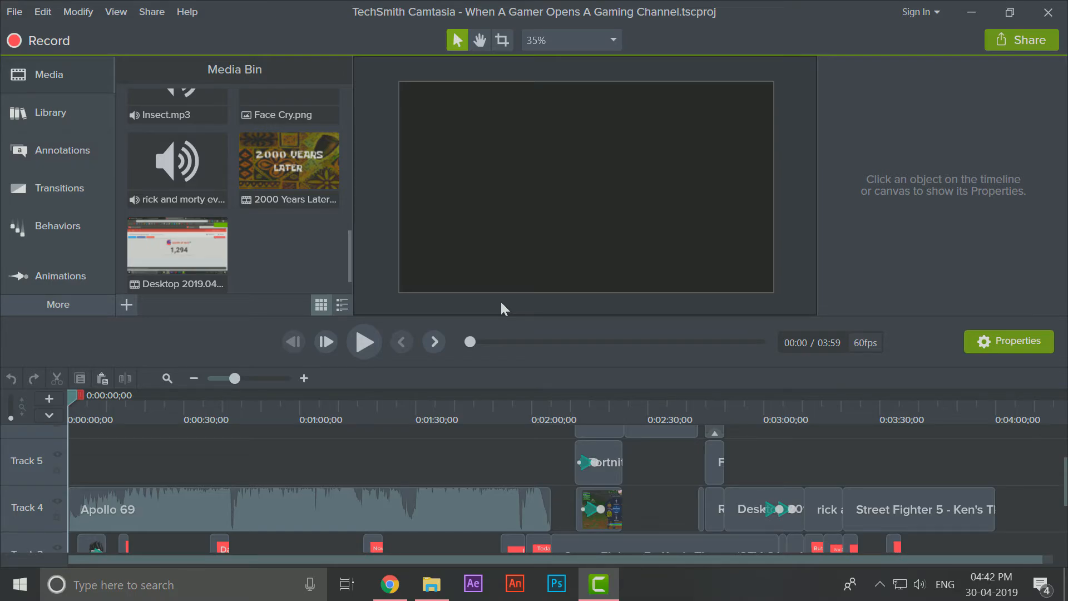
scroll(559, 472, up, 1)
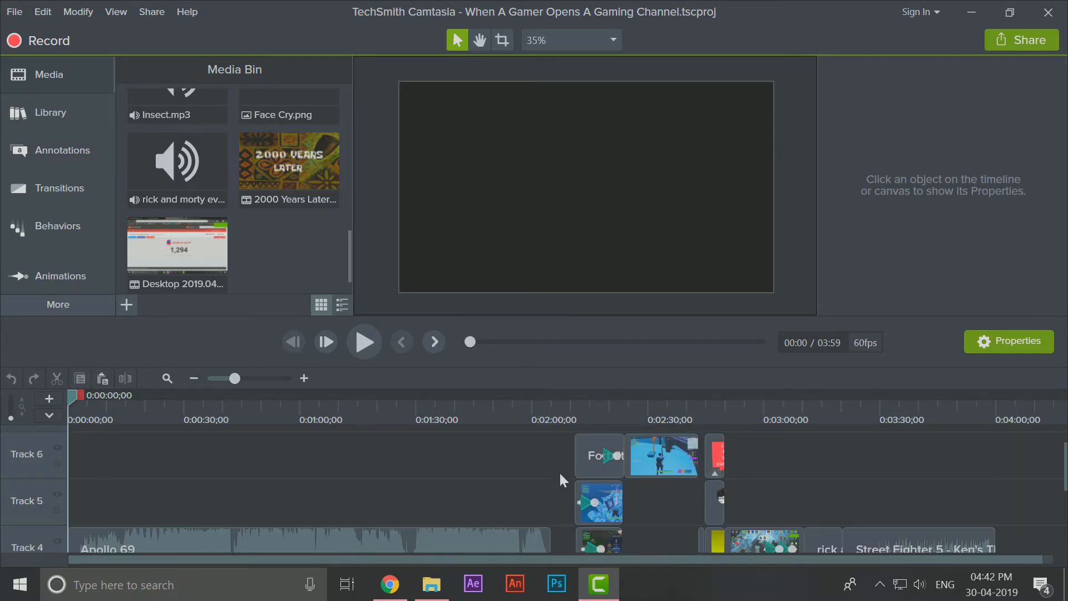
scroll(567, 478, down, 3)
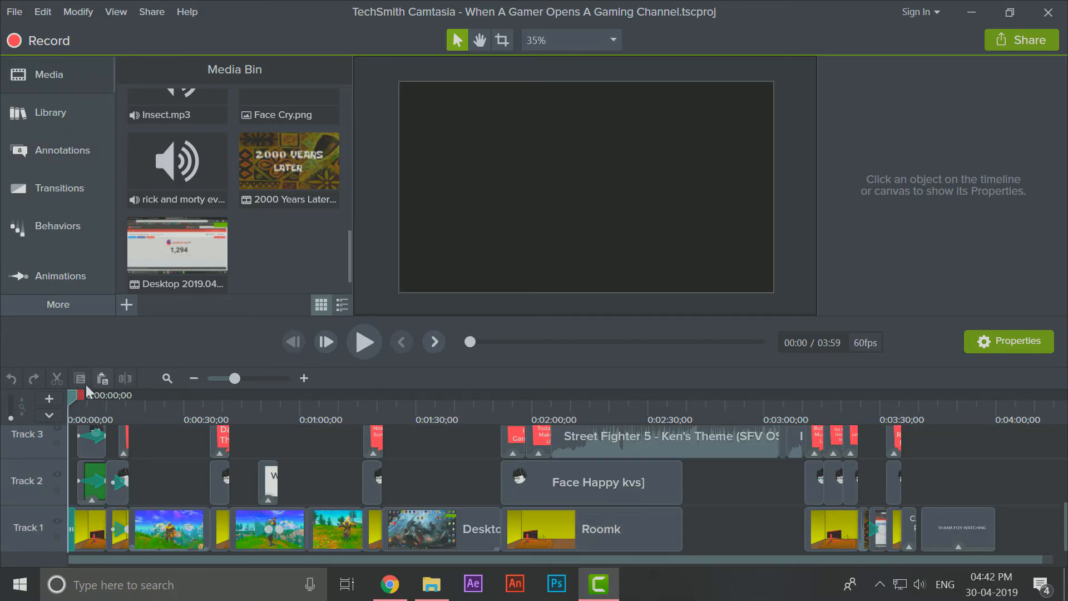
mouse_move(71, 403)
mouse_down()
mouse_move(155, 410)
mouse_move(69, 409)
mouse_up()
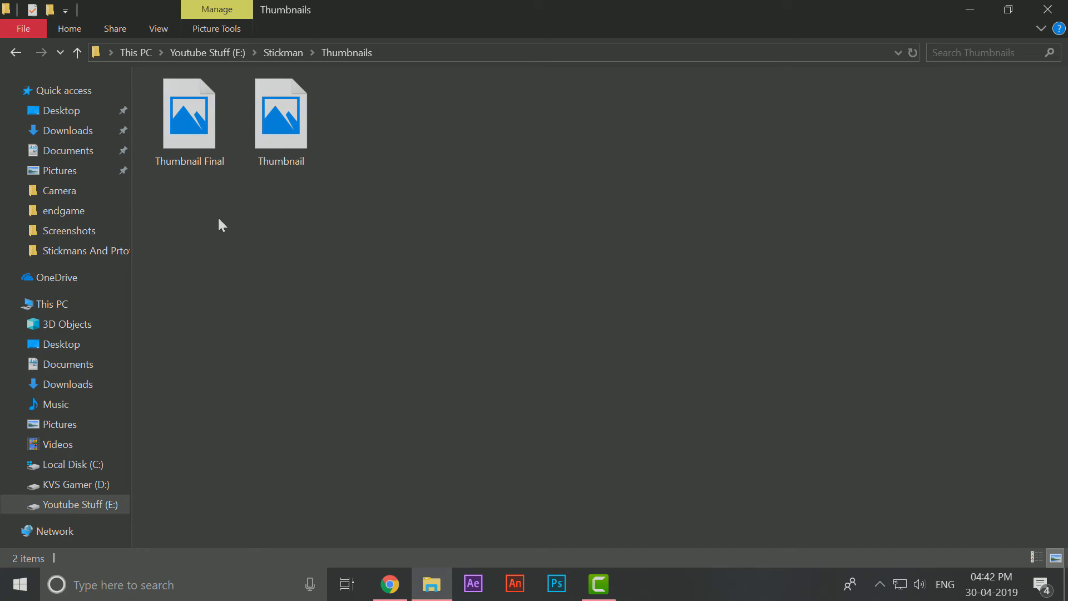
Step: Look through the Stickman folder's subfolders, including Walking Stickman Green Screen and Music, returning to the Stickman folder
key(alt+Up)
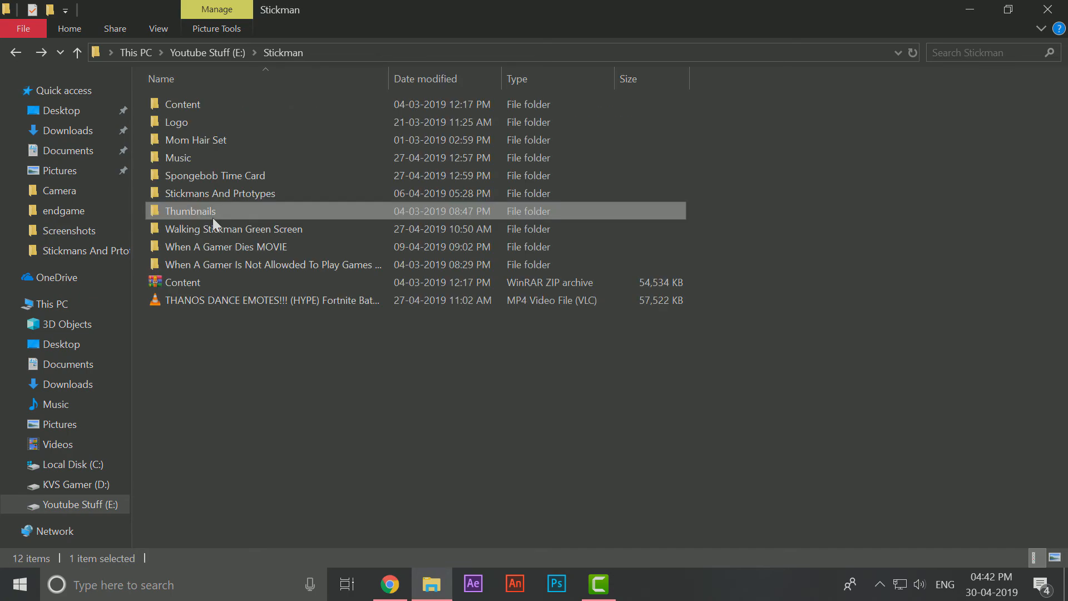
double_click(218, 232)
key(alt+Up)
click(201, 247)
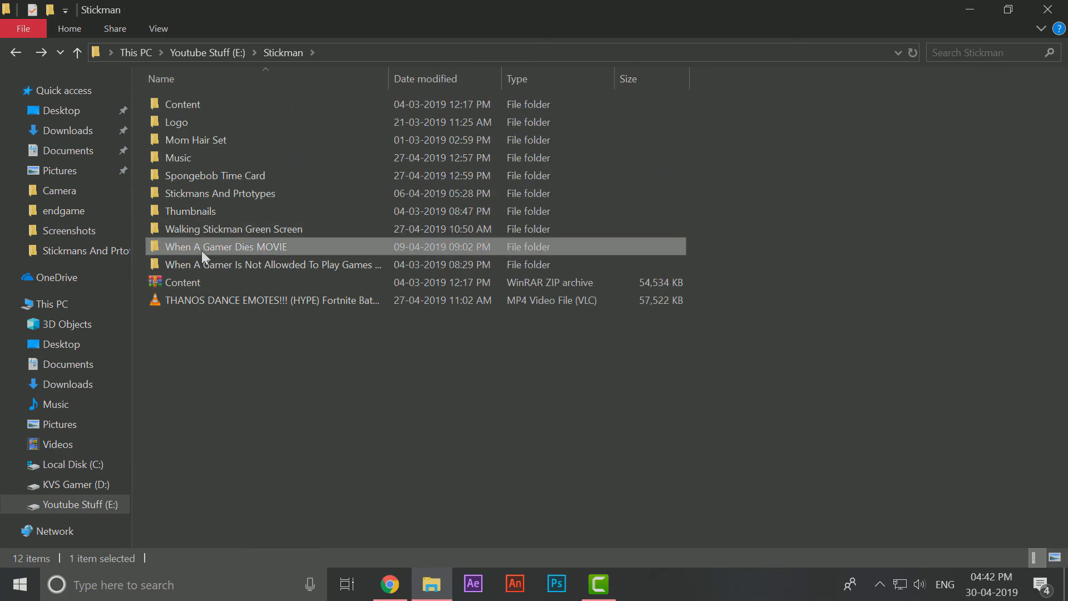
double_click(269, 232)
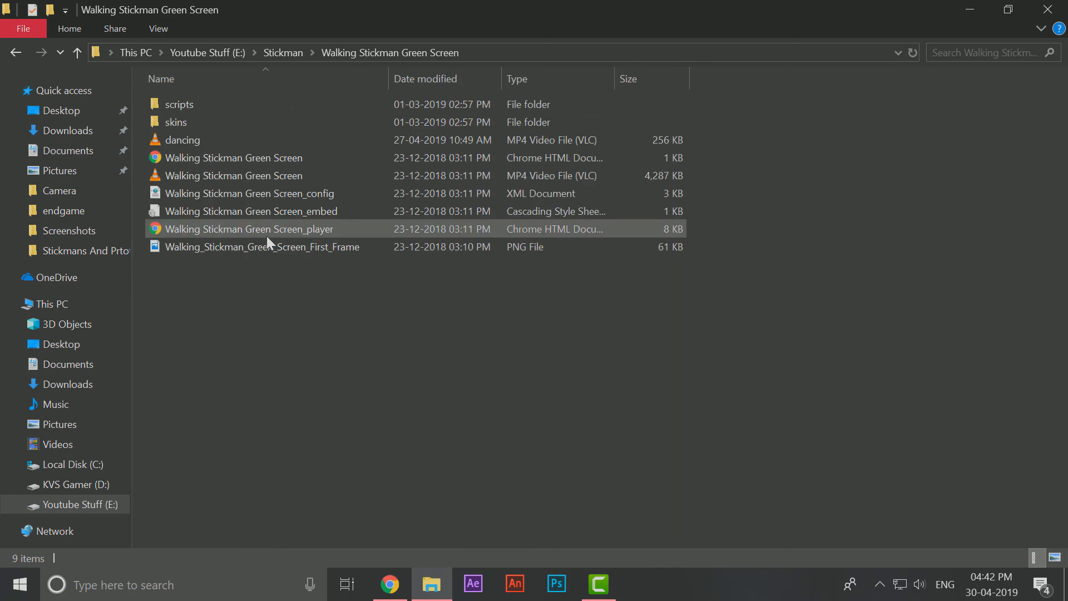
key(alt+Up)
click(241, 177)
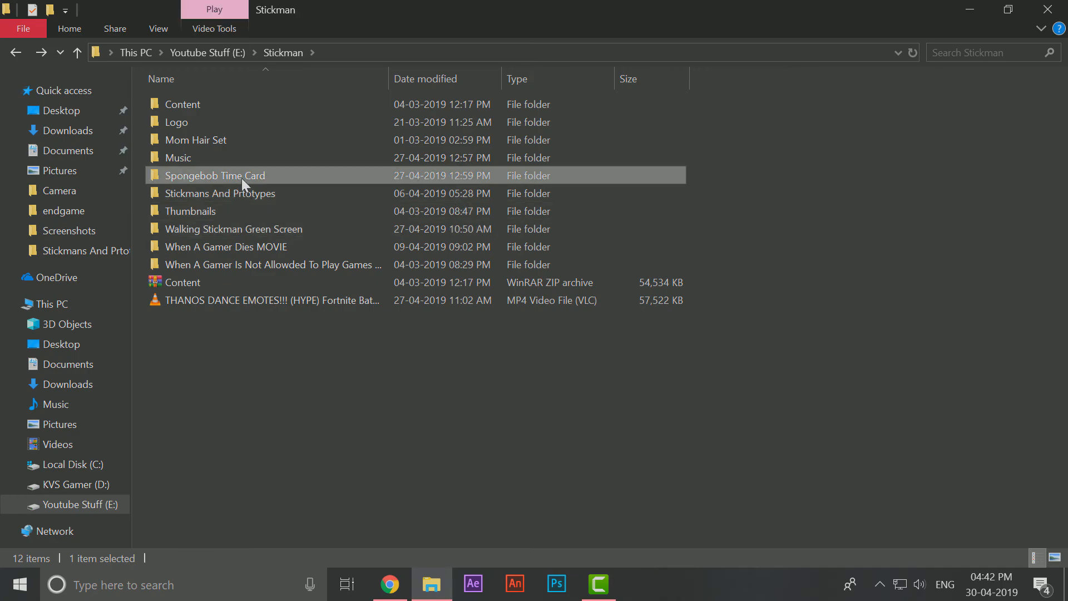
double_click(214, 155)
key(alt+Up)
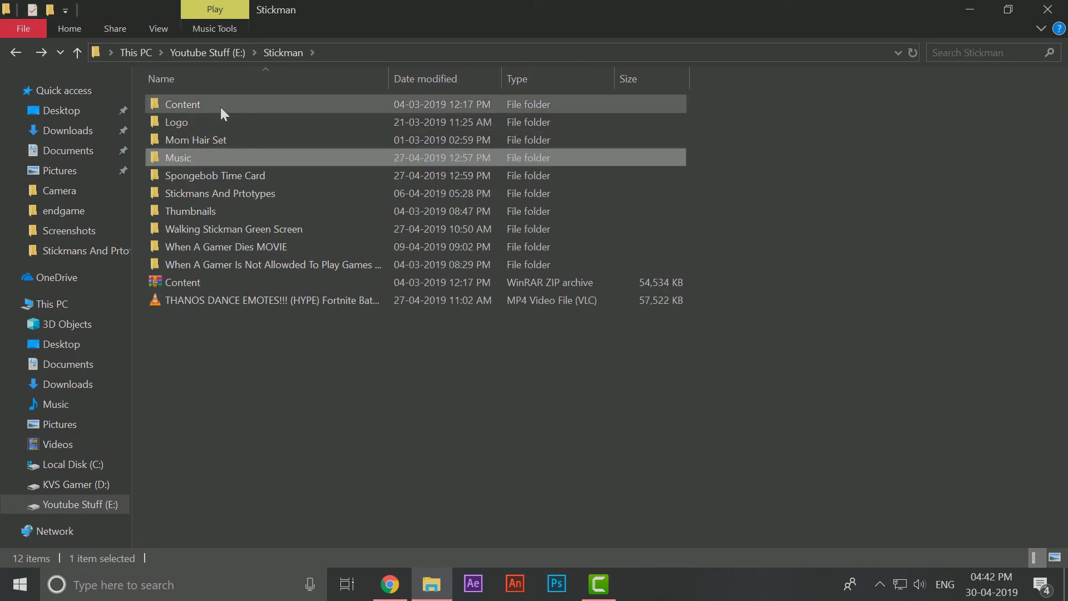
Step: Browse the Office folder inside Content, preview images 1 and 2, and return to the Stickman folder
double_click(220, 106)
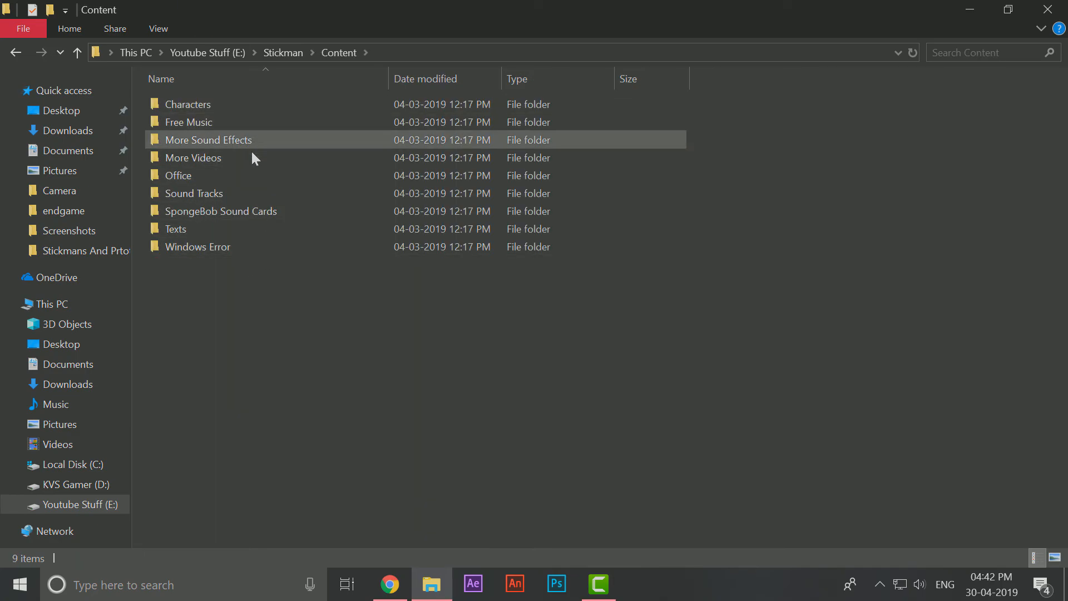
double_click(253, 173)
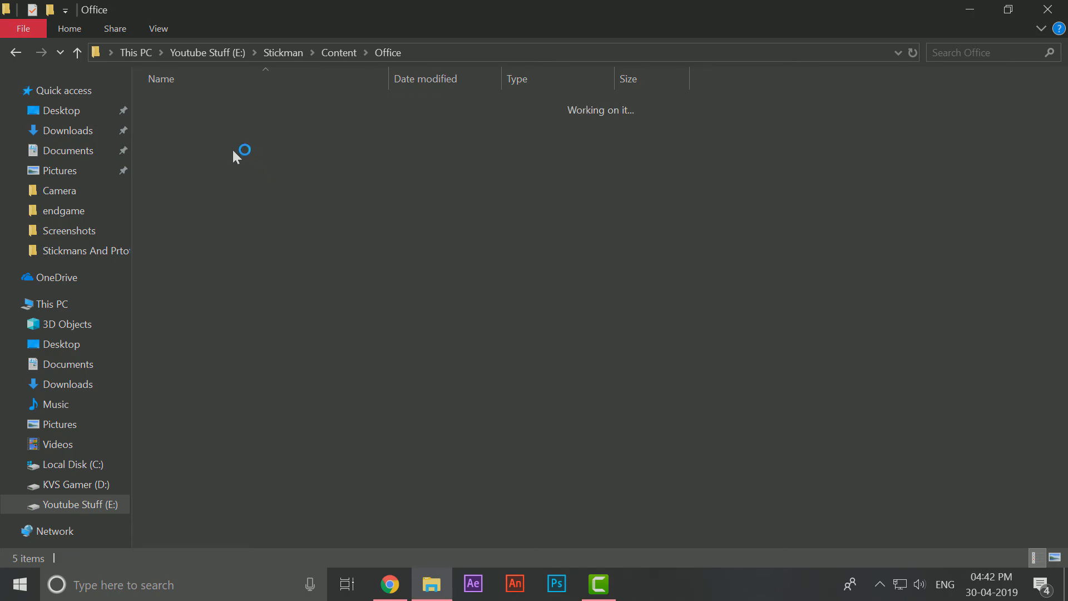
double_click(213, 122)
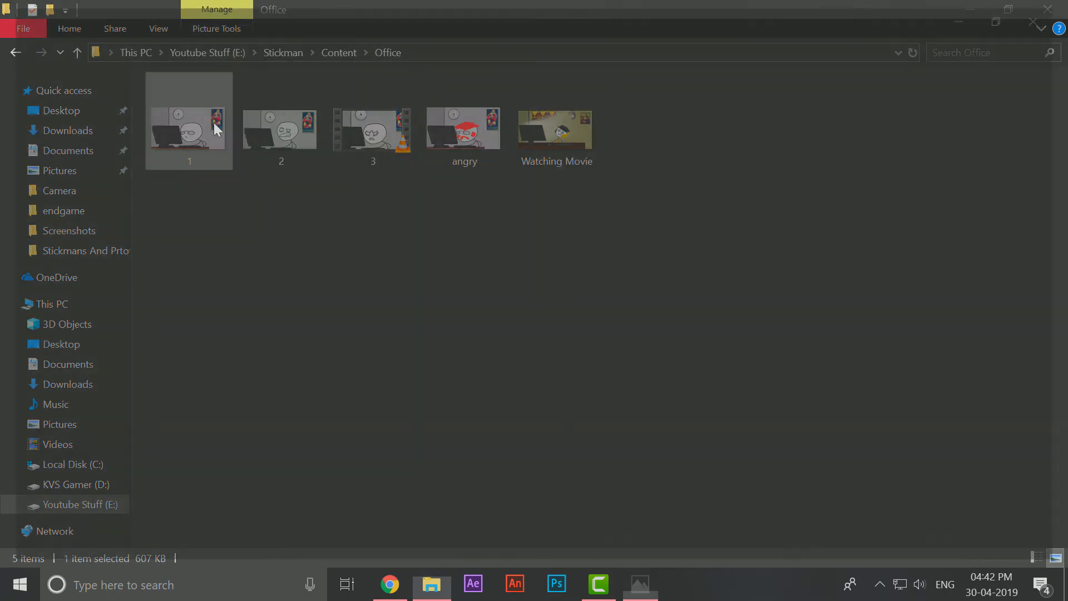
key(alt+F4)
double_click(277, 135)
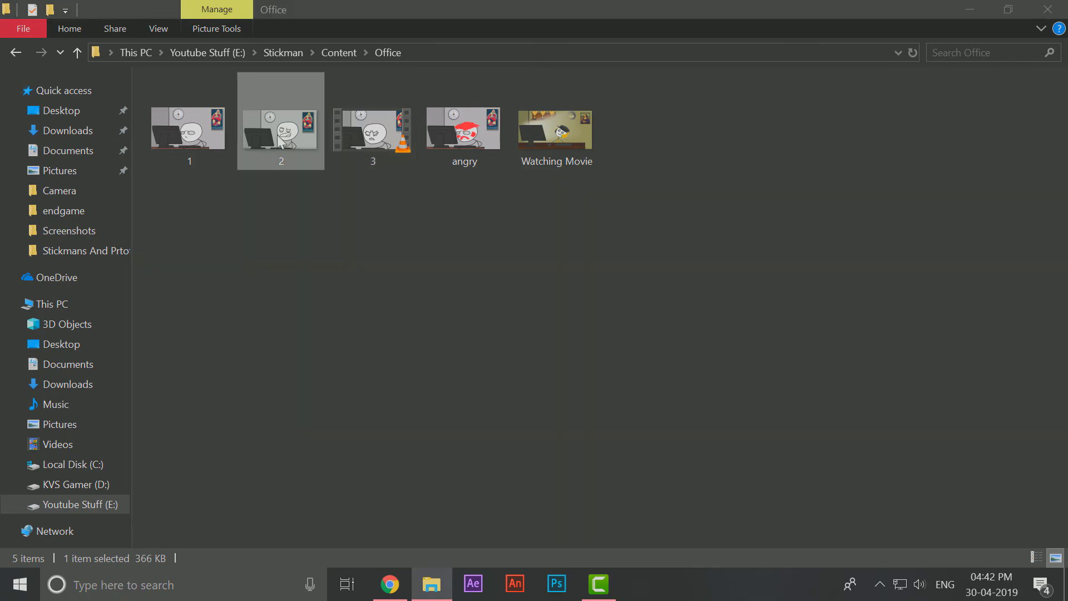
key(alt+F4)
key(BackSpace)
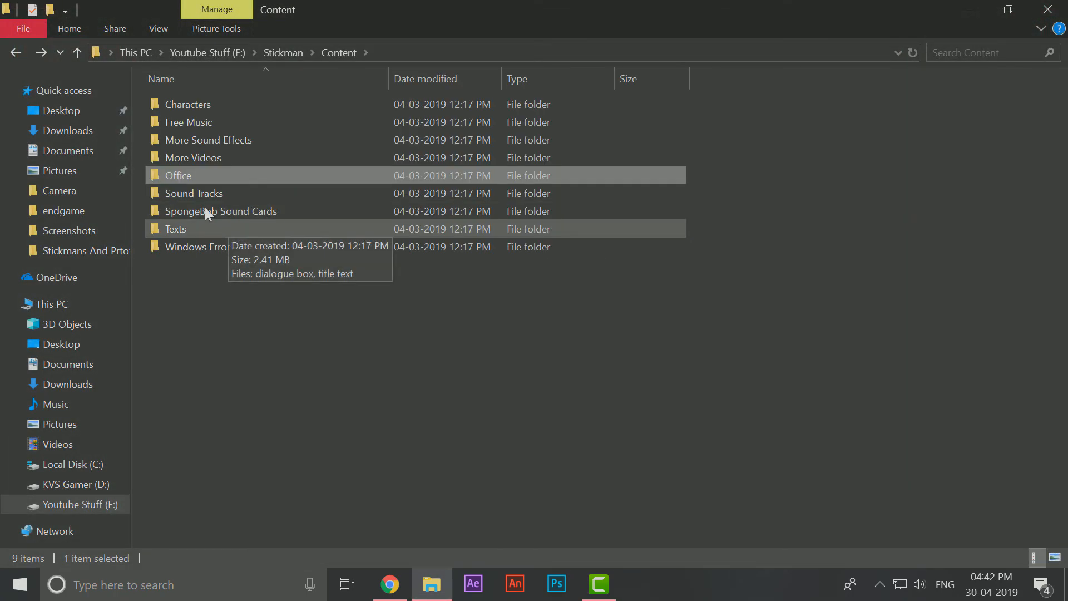
key(BackSpace)
Step: Refresh the Stickman folder and minimize its window to show the desktop
right_click(540, 369)
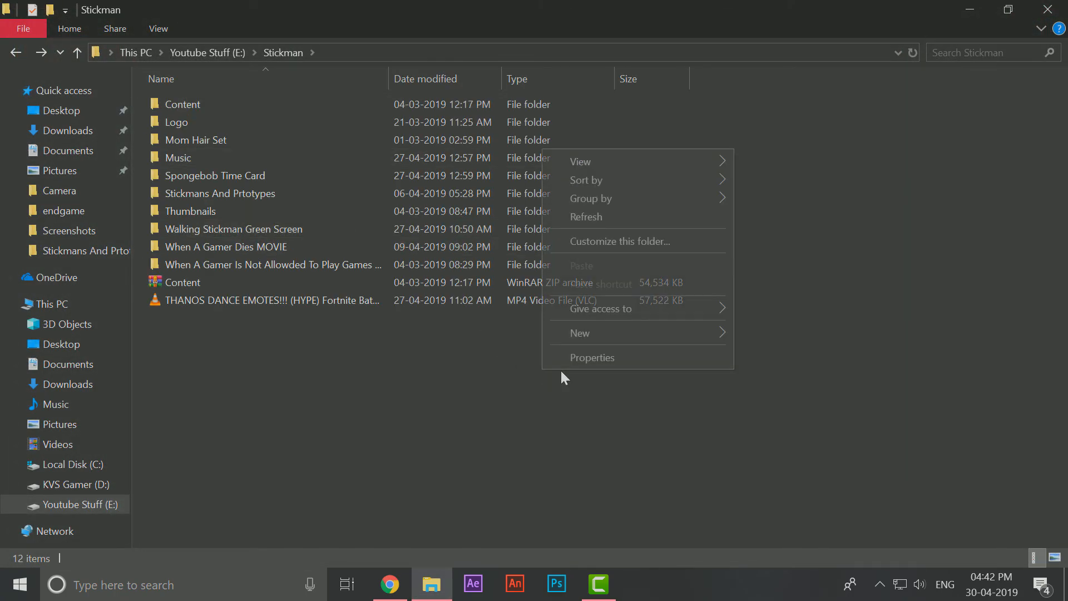
click(615, 216)
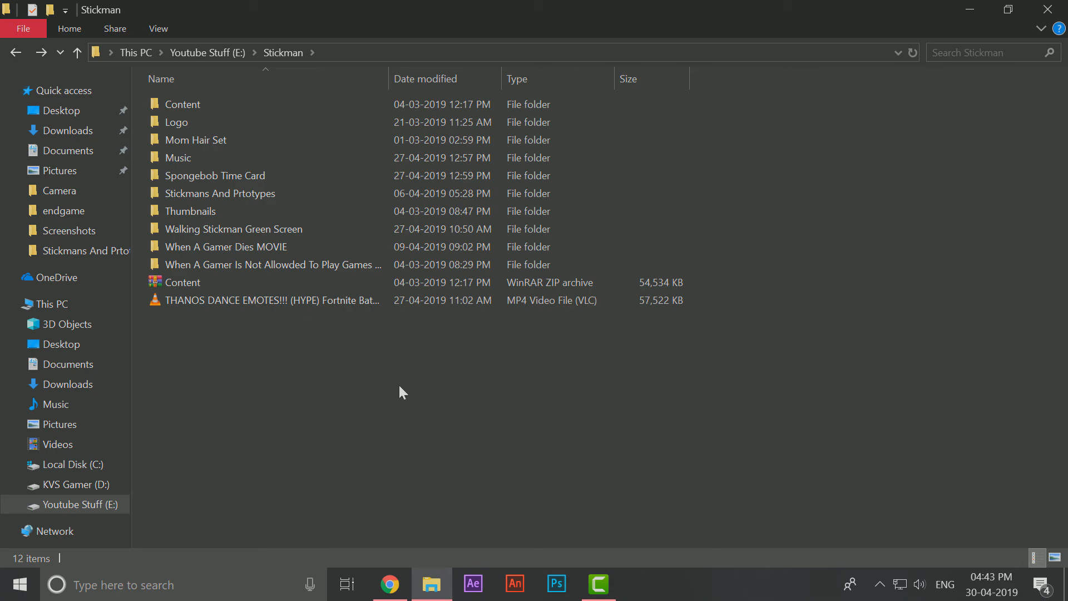
click(969, 10)
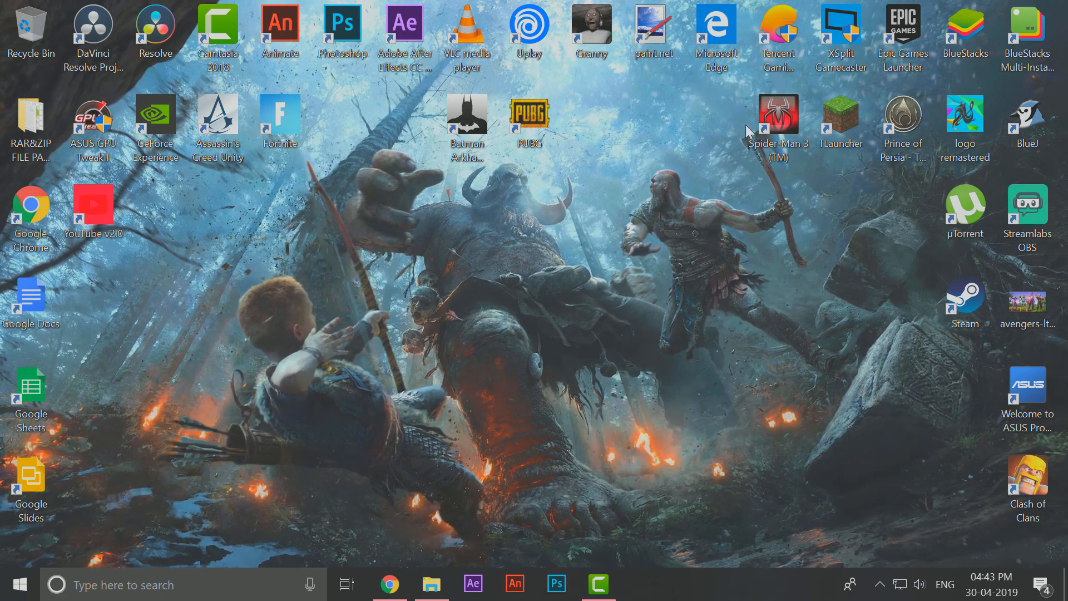
right_click(624, 185)
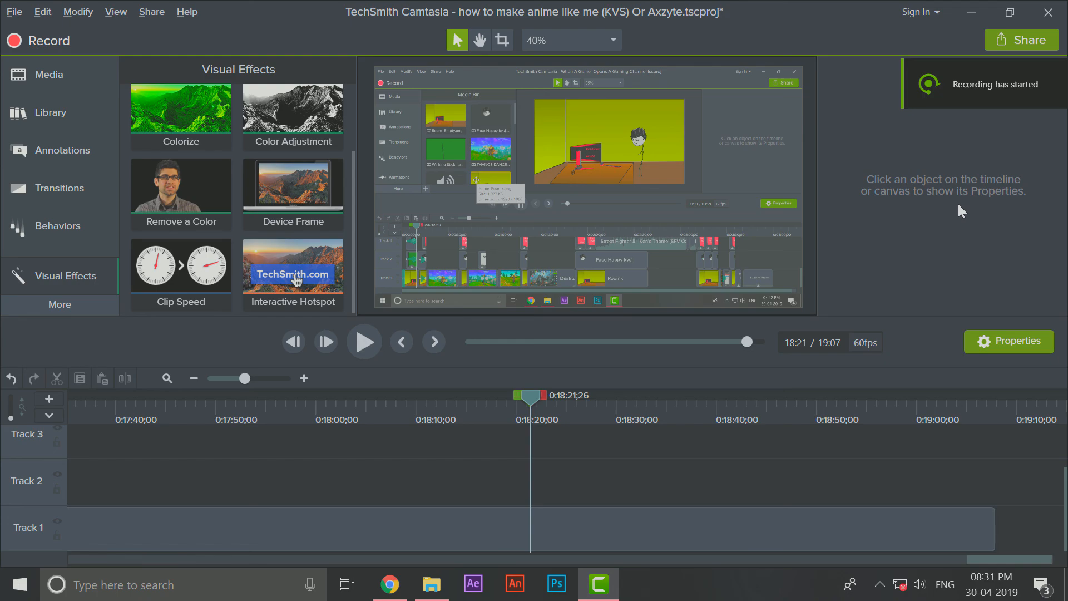
Step: Start producing the Camtasia project as a local file, and open the TechSmith Camtasia Key text file from the Downloads folder
click(1012, 41)
click(993, 76)
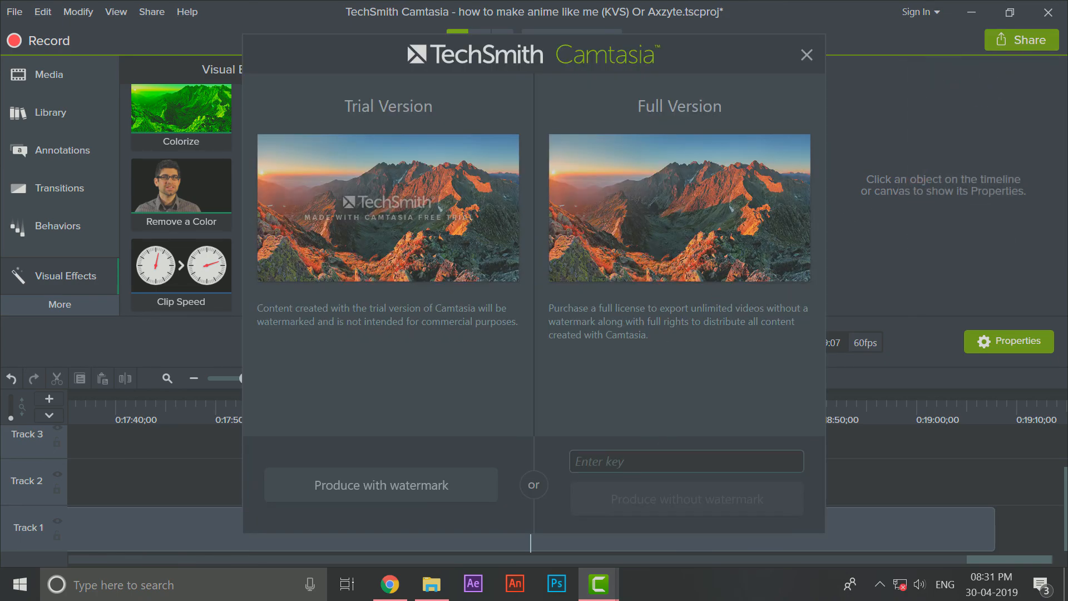
click(432, 584)
click(57, 443)
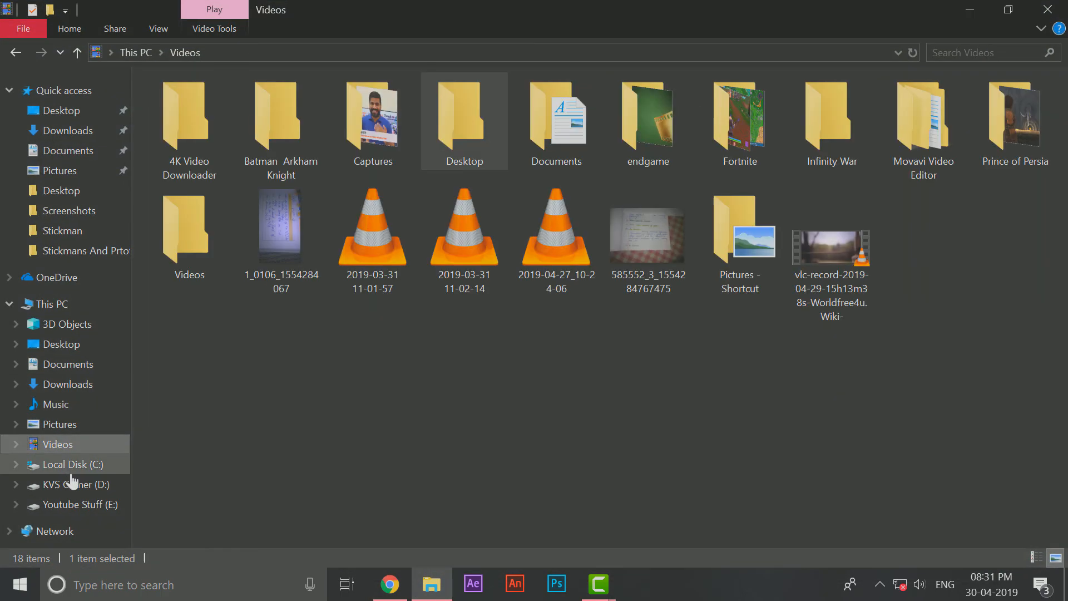
click(71, 470)
click(97, 444)
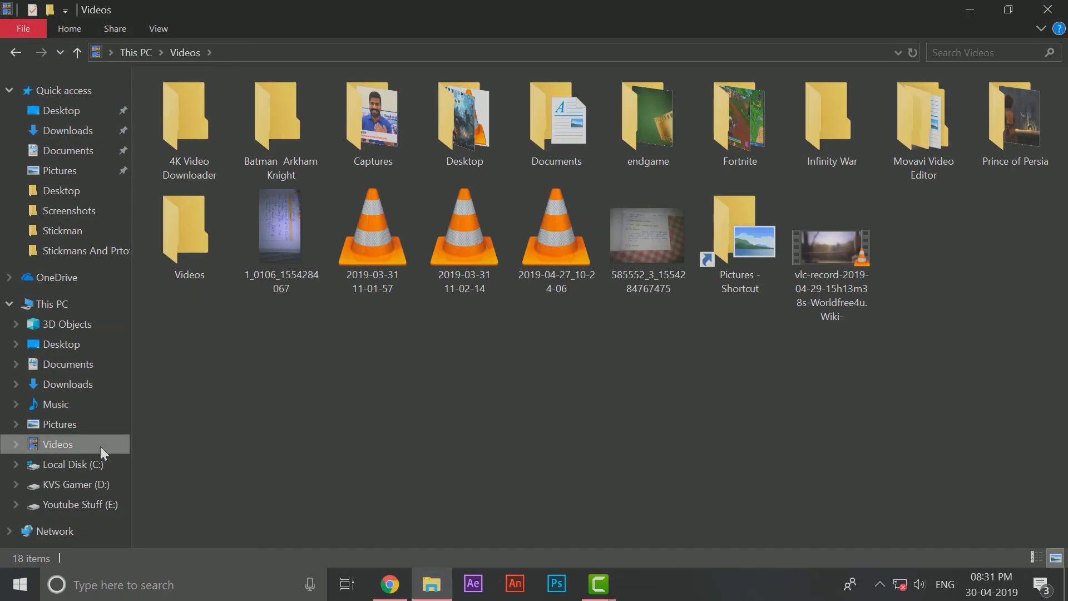
click(114, 424)
click(125, 383)
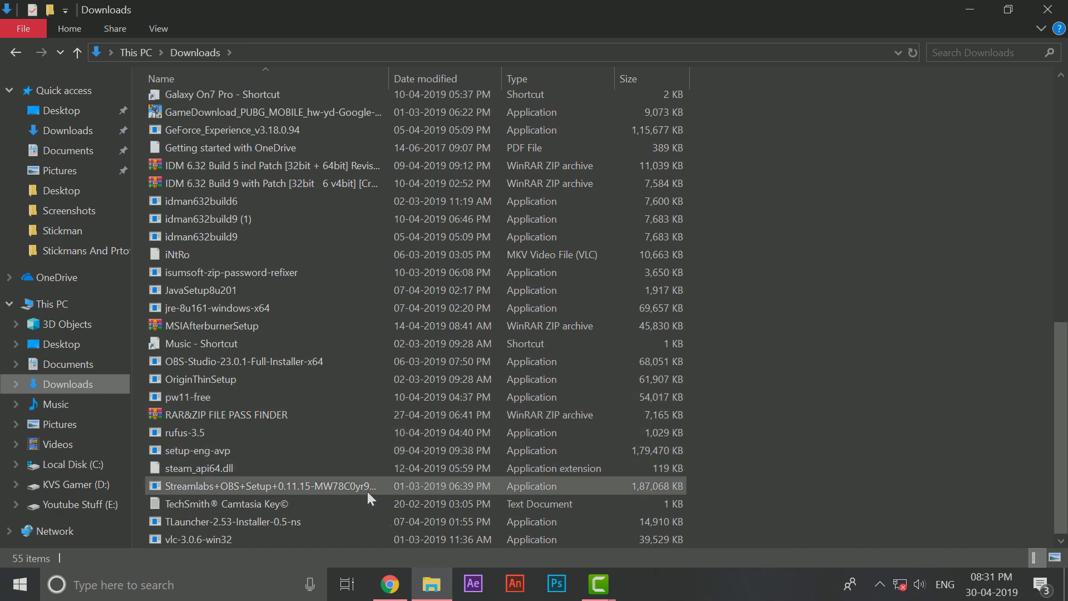
double_click(347, 504)
Step: Copy the license key from the text file into Camtasia's full version key field and choose to produce without watermark
drag(386, 250, 191, 250)
right_click(258, 246)
click(333, 296)
click(612, 594)
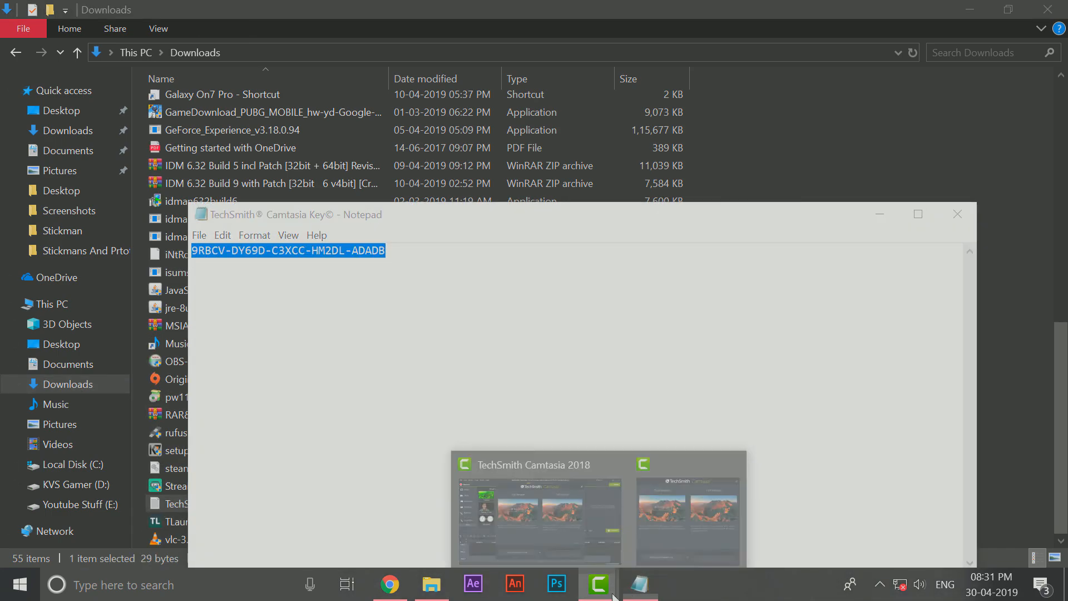
click(667, 539)
key(ctrl+v)
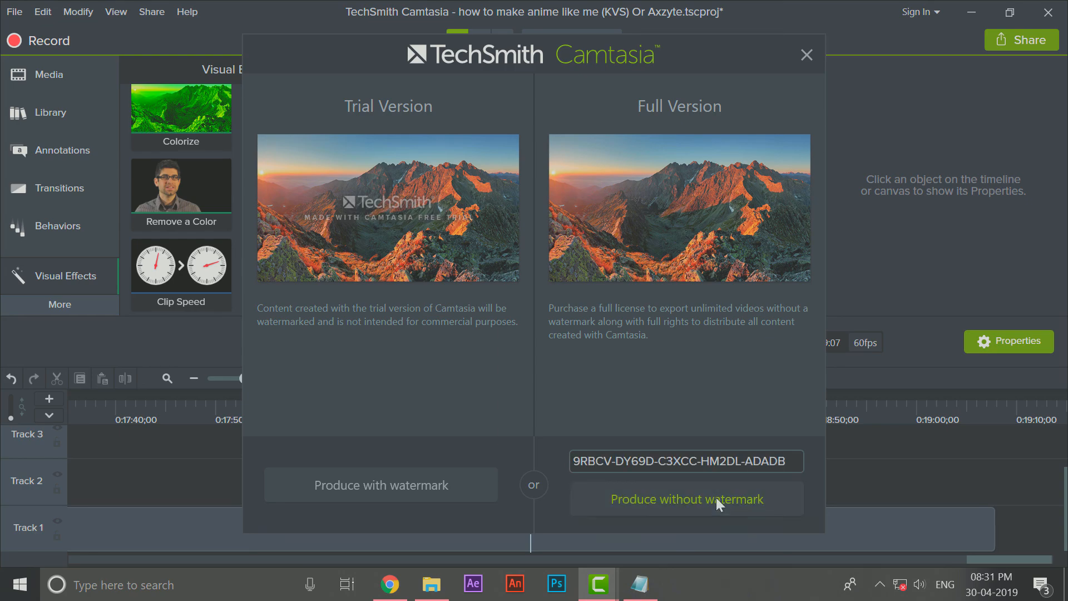
click(715, 499)
click(667, 353)
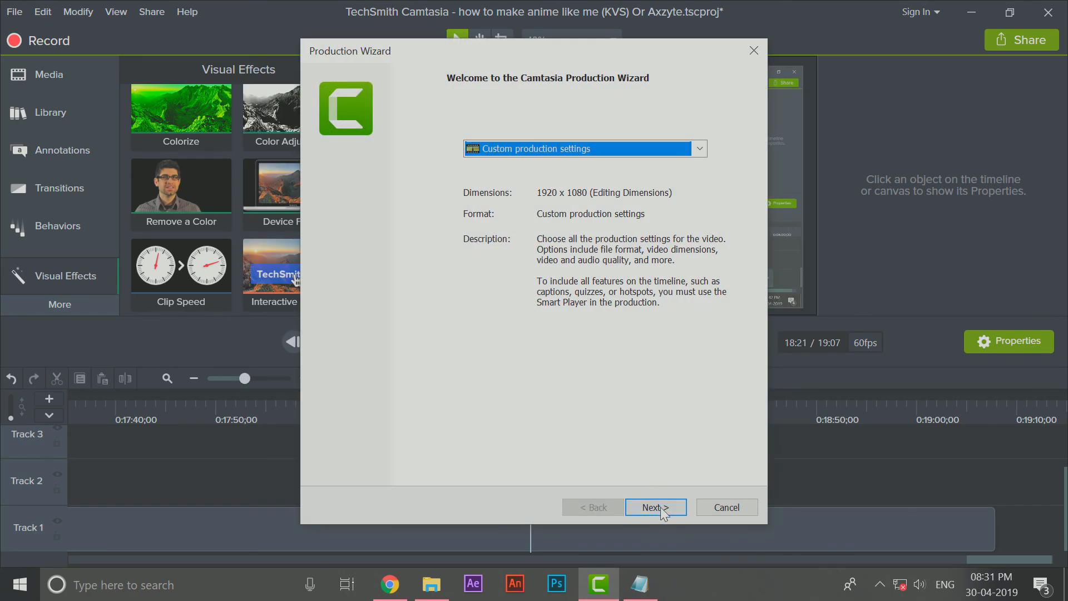
Step: Review the Production Wizard's Custom production settings, Smart Player size, video and frame rate options and output page, and close it without producing
click(655, 505)
click(655, 505)
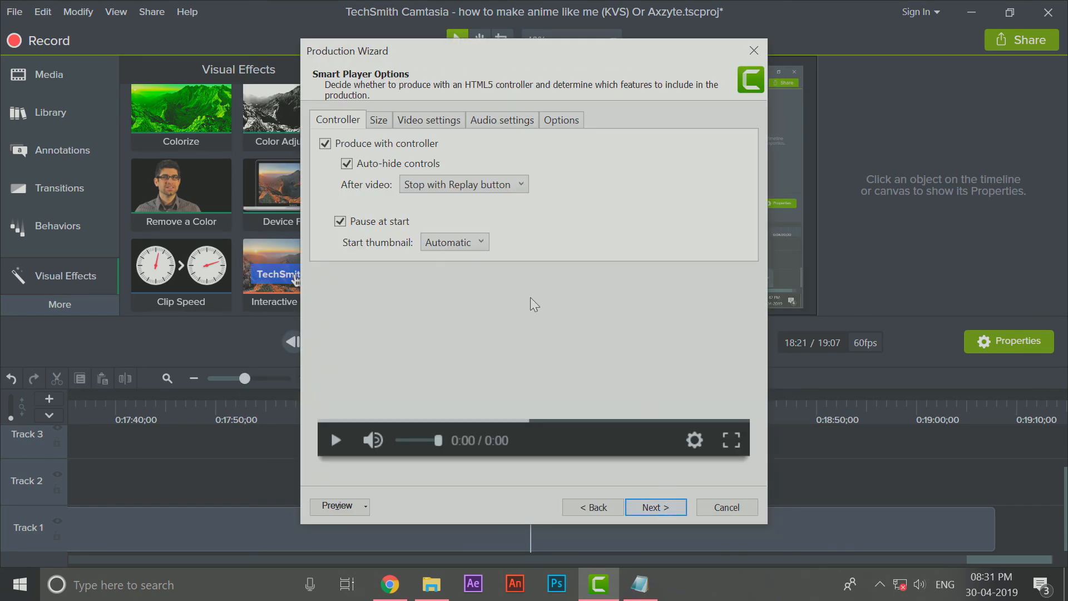
click(378, 119)
click(429, 120)
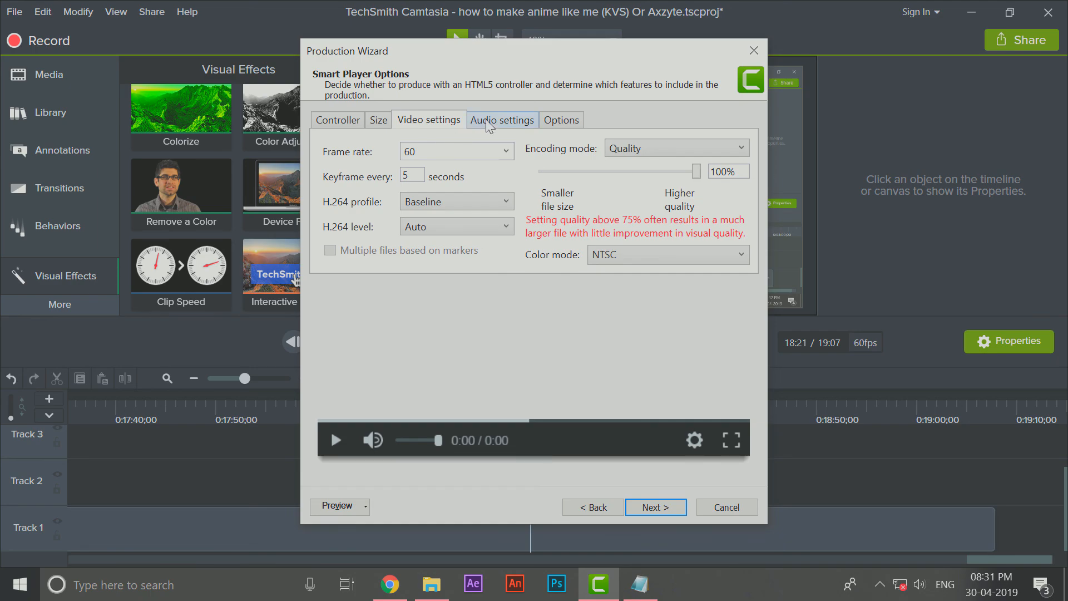
click(456, 151)
click(414, 161)
click(665, 506)
click(667, 506)
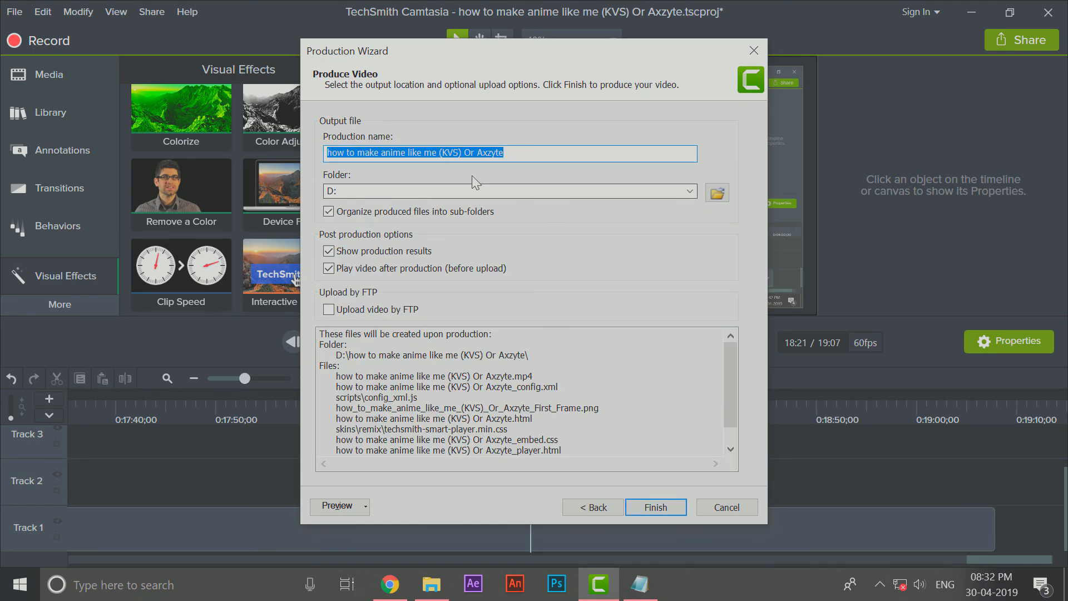
click(754, 51)
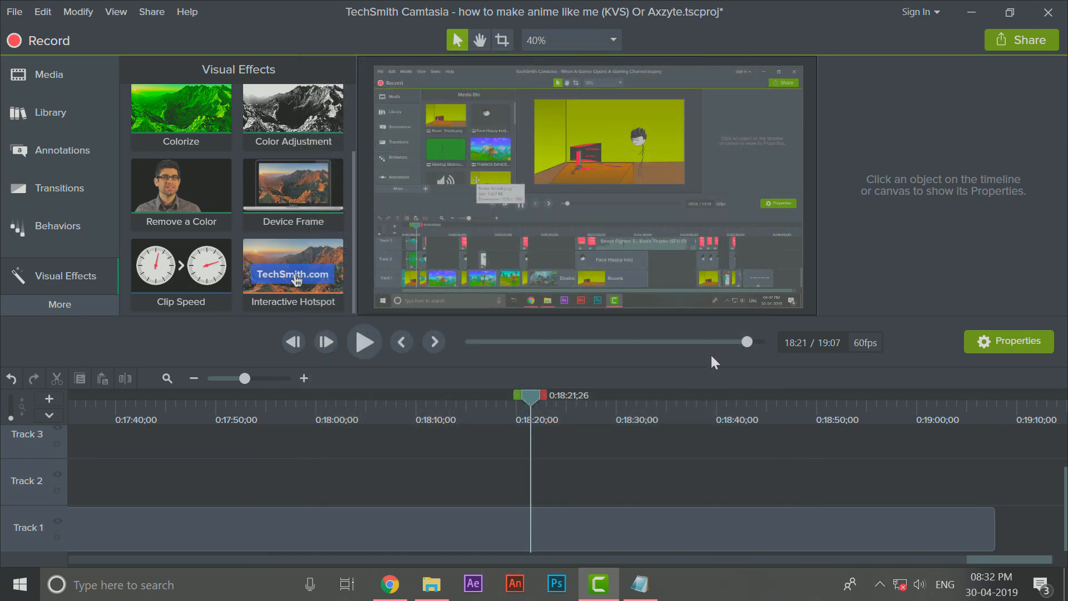